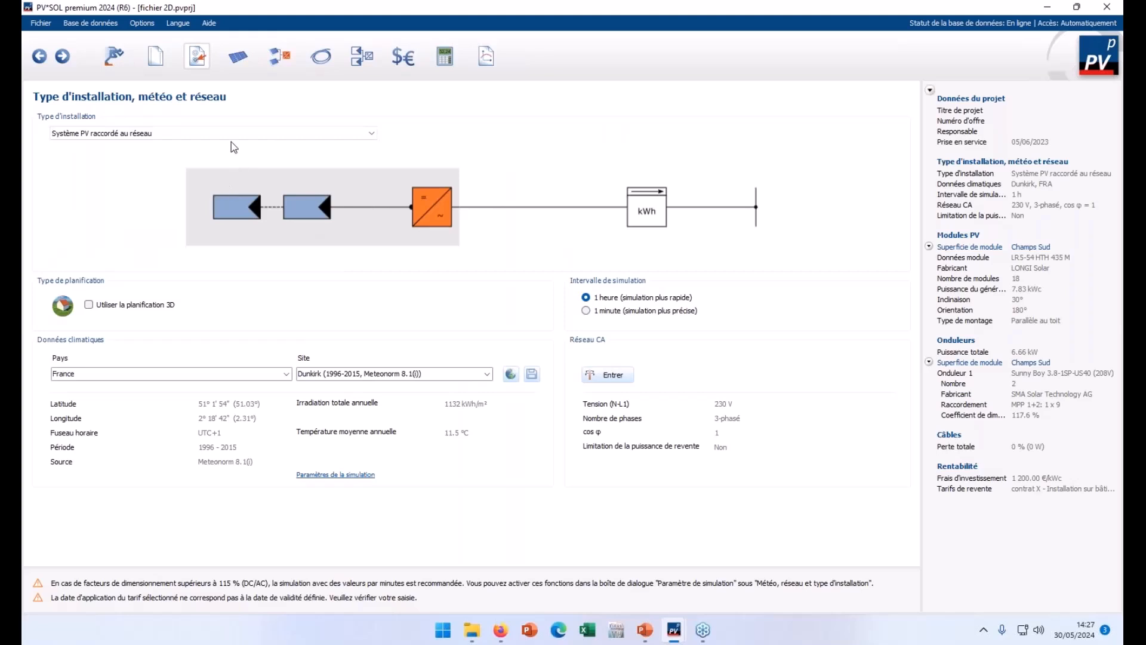
Try the grid-connected installation types with electrical consumers and with battery systems, and return to the plain grid-connected PV system type.
{"action": "left_click", "coordinate": [213, 155]}
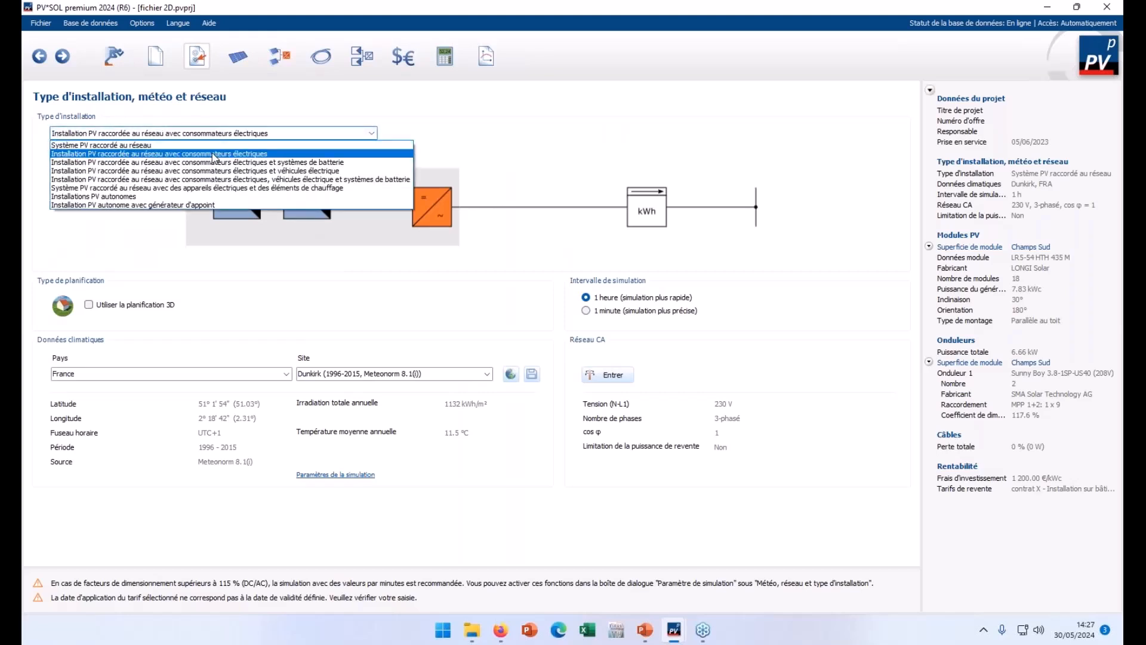
{"action": "left_click", "coordinate": [206, 133]}
{"action": "left_click", "coordinate": [203, 162]}
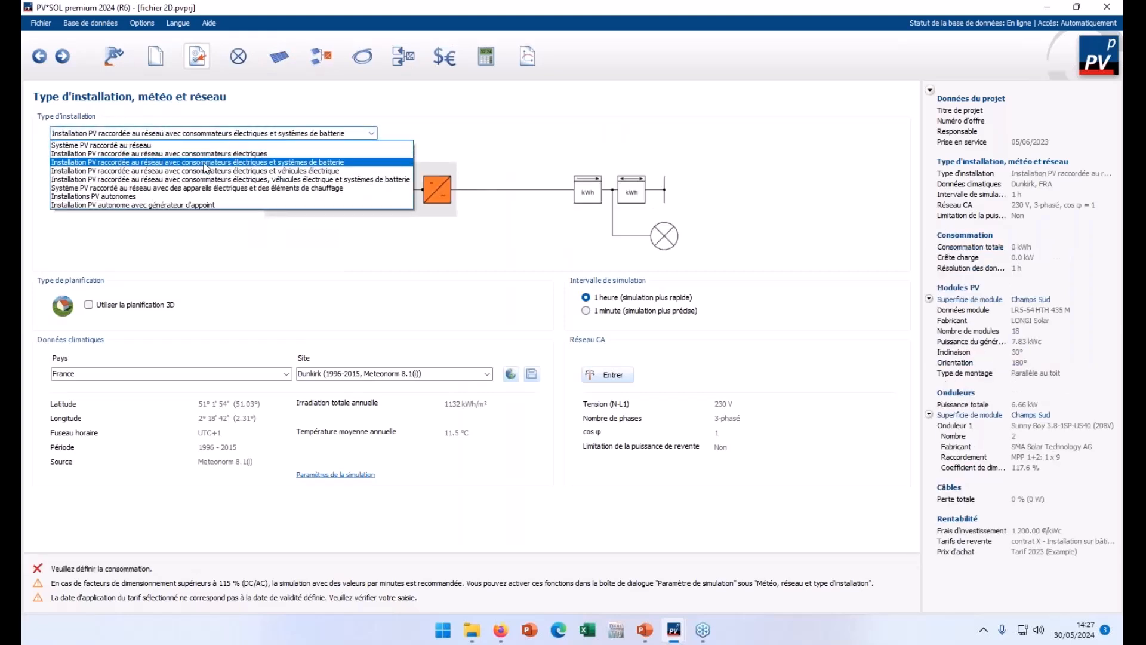
{"action": "left_click", "coordinate": [245, 135]}
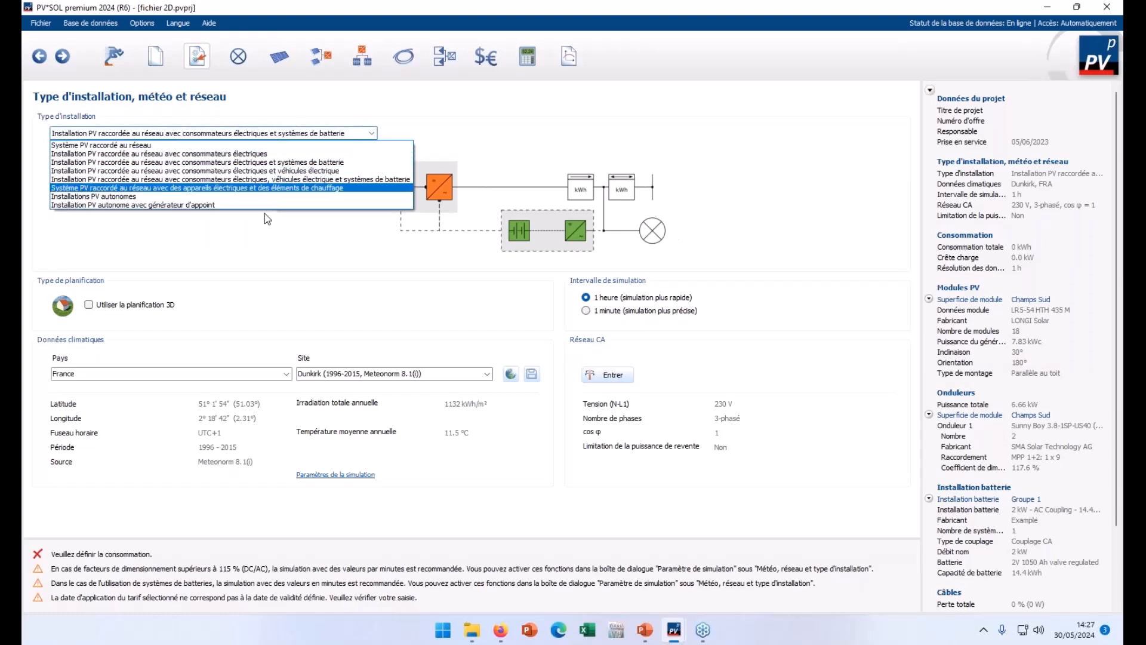
{"action": "left_click", "coordinate": [198, 139]}
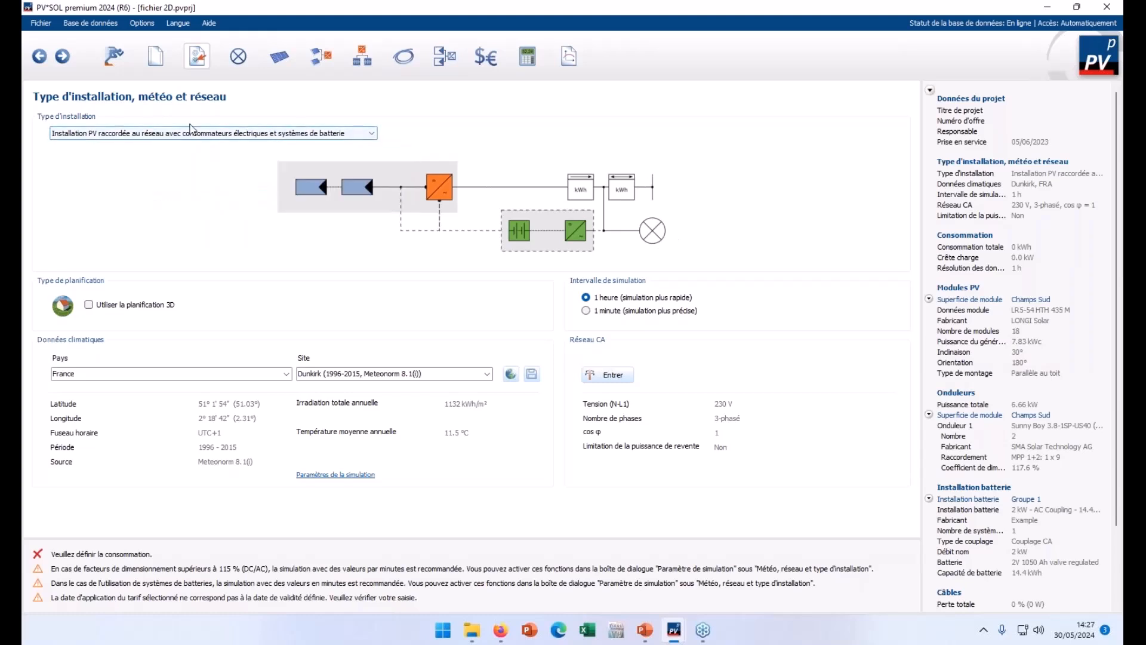
{"action": "left_click", "coordinate": [191, 134]}
{"action": "left_click", "coordinate": [190, 146]}
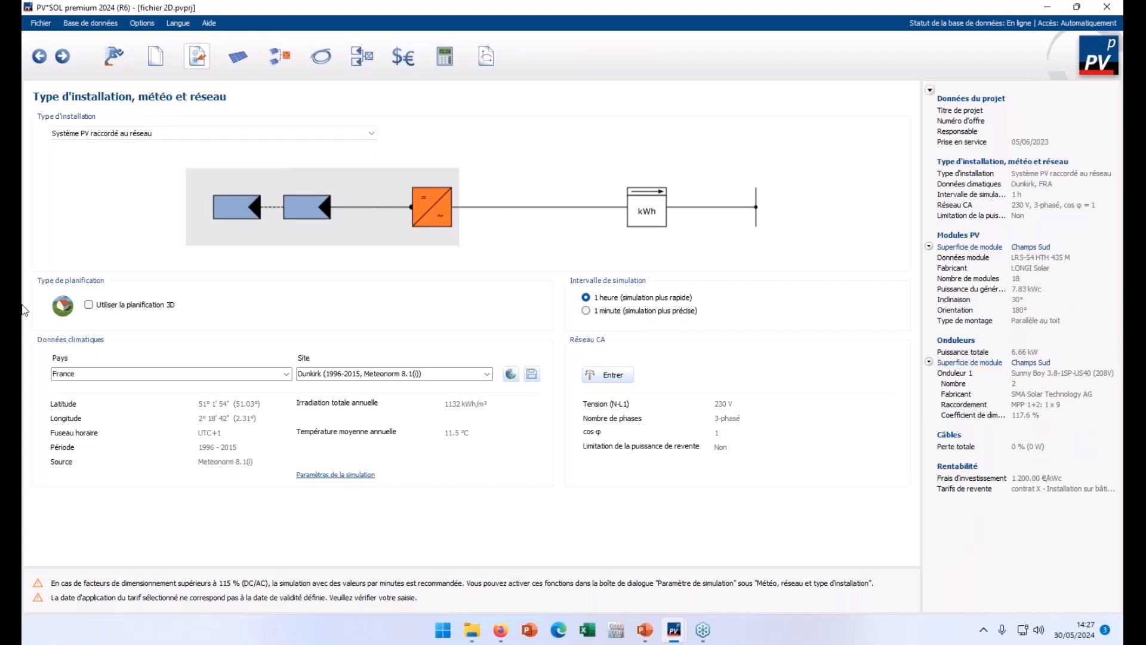
Examine the location, period and Meteonorm version of the selected climate data site.
{"action": "left_click", "coordinate": [378, 375]}
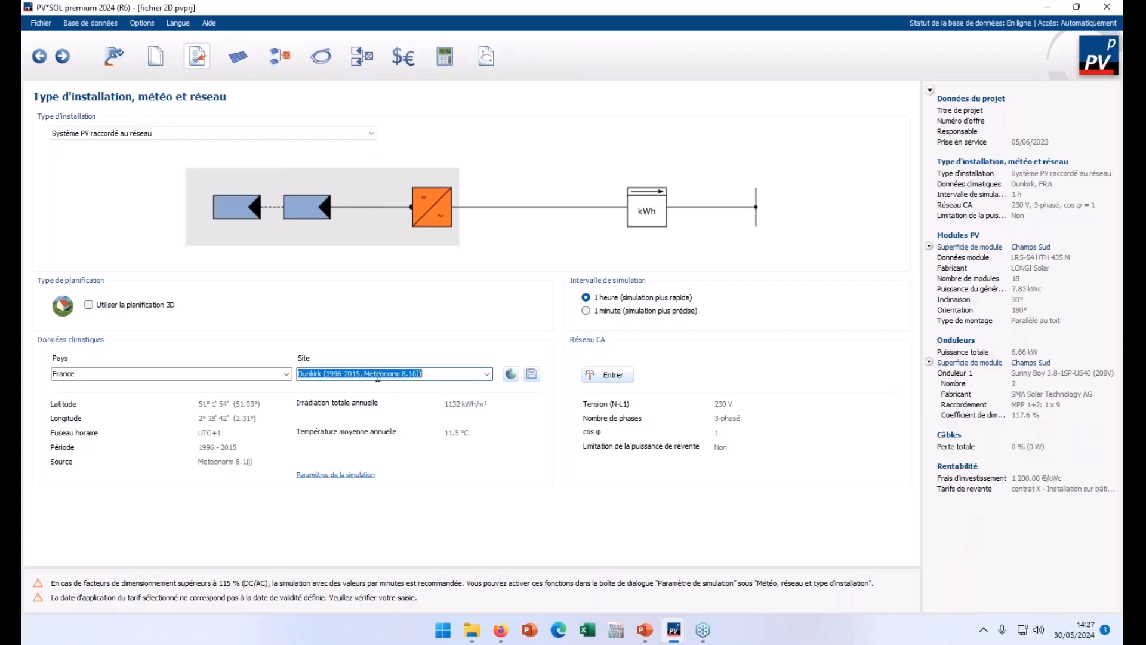
{"action": "left_click_drag", "start_coordinate": [433, 373], "coordinate": [298, 389]}
{"action": "left_click", "coordinate": [416, 373]}
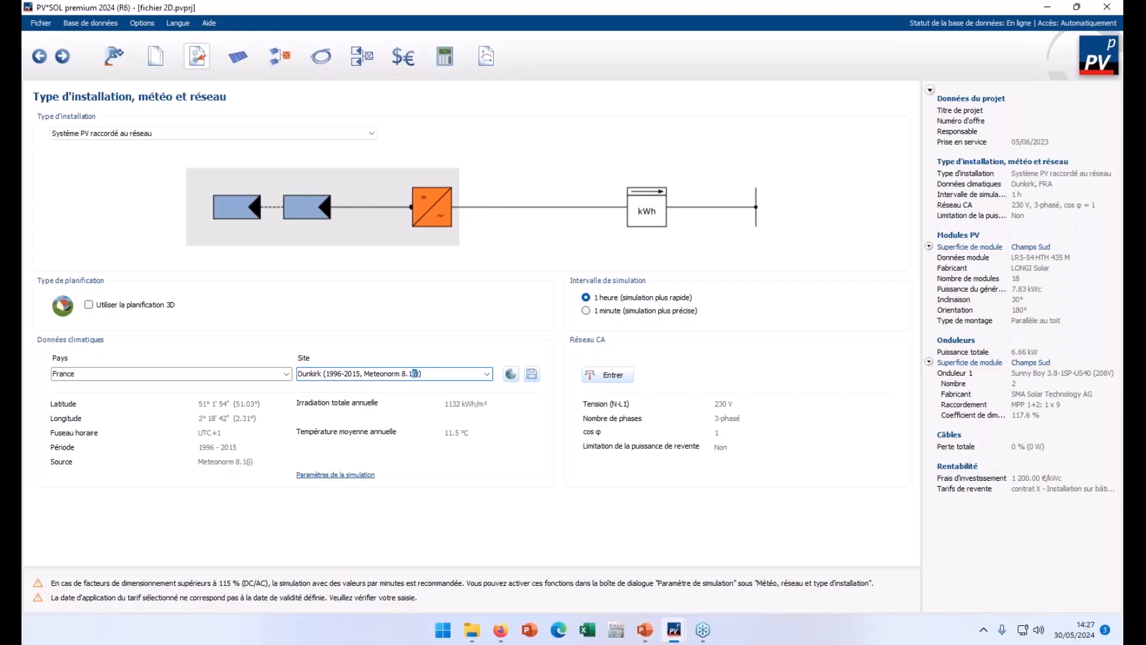
{"action": "left_click", "coordinate": [424, 376]}
Open the project's PV modules page.
{"action": "left_click", "coordinate": [240, 61]}
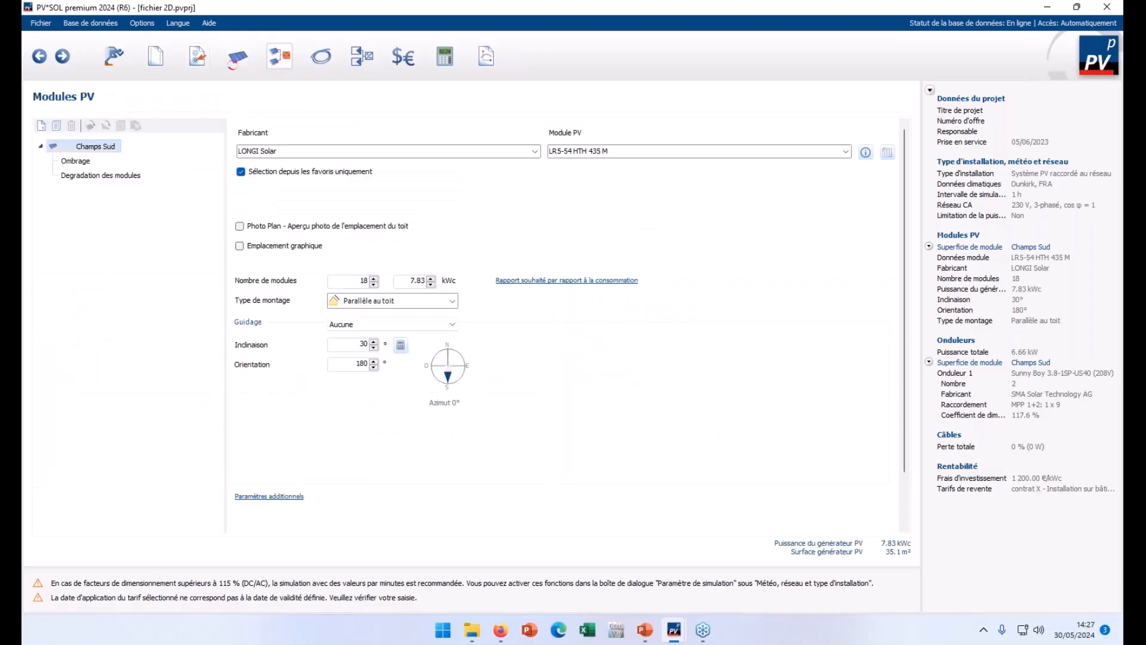
{"action": "left_click", "coordinate": [1046, 7]}
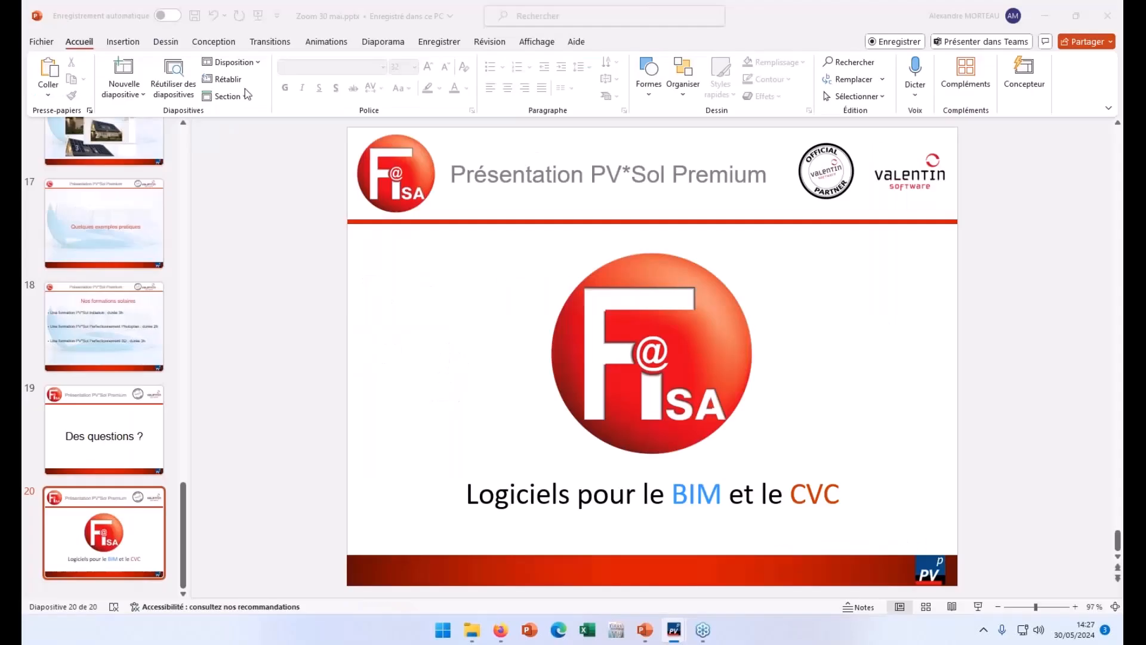
{"action": "left_click", "coordinate": [1040, 15]}
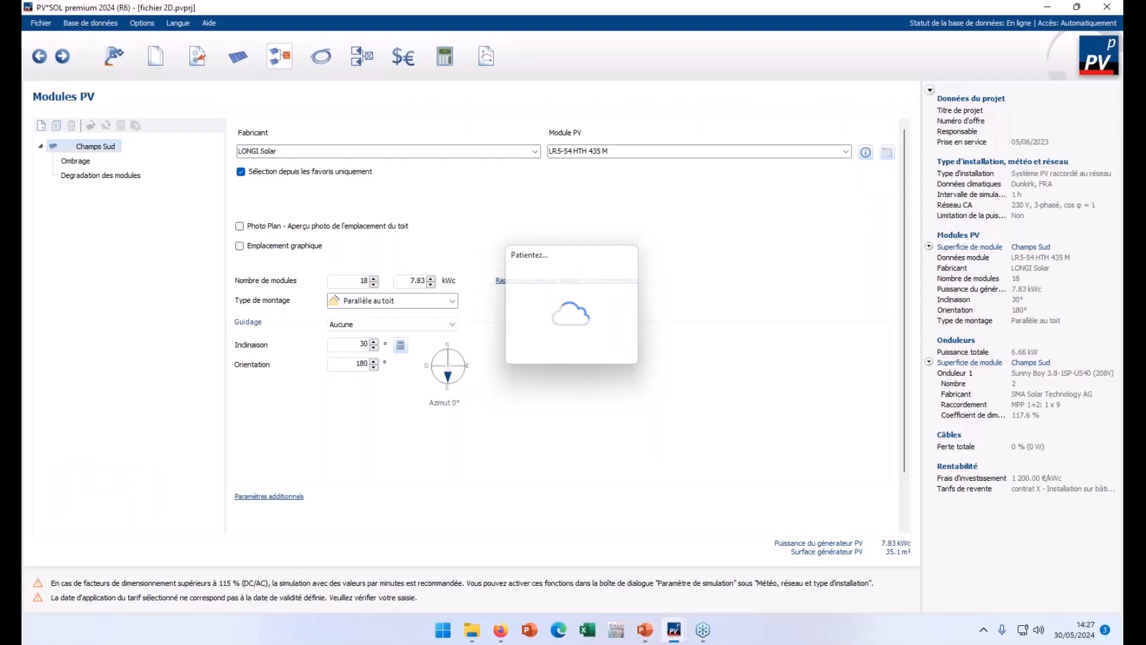
{"action": "left_click", "coordinate": [240, 56]}
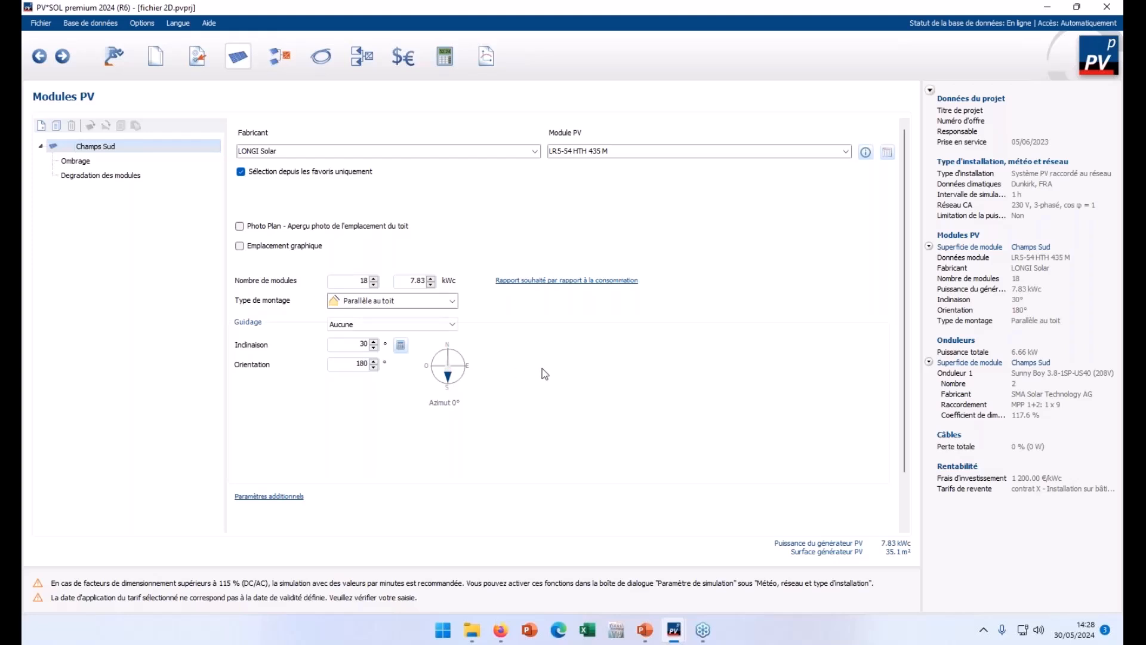
Review the favourite manufacturers and the chosen PV module for Champs Sud, keeping LONGI Solar as manufacturer.
{"action": "left_click", "coordinate": [533, 152]}
{"action": "left_click", "coordinate": [534, 152]}
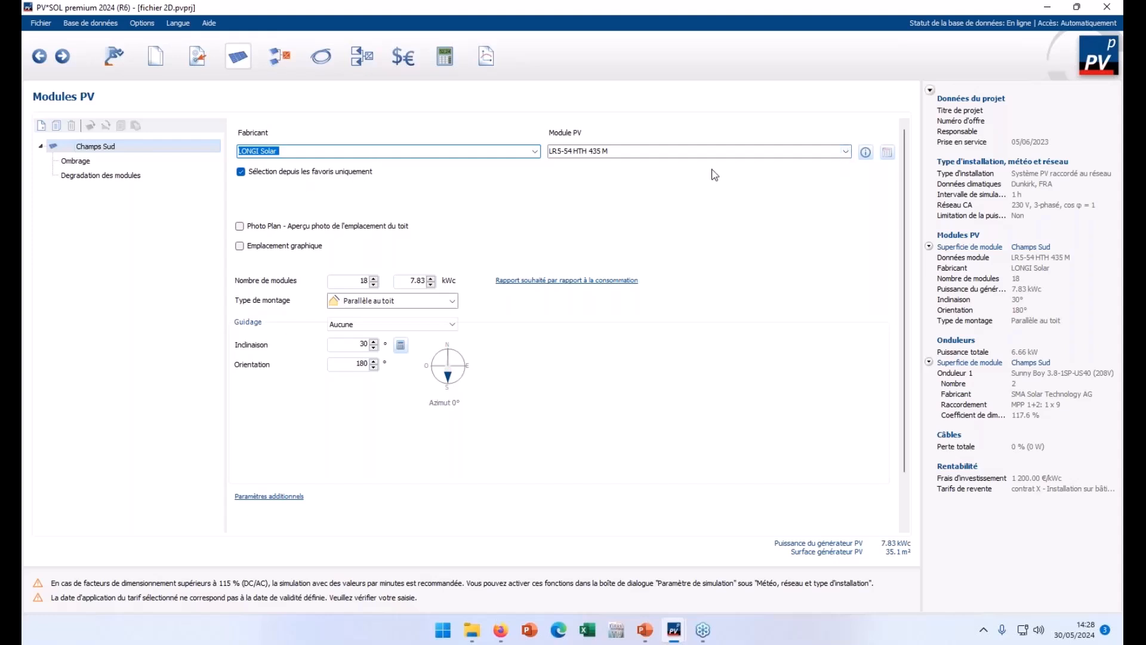
{"action": "left_click", "coordinate": [624, 154]}
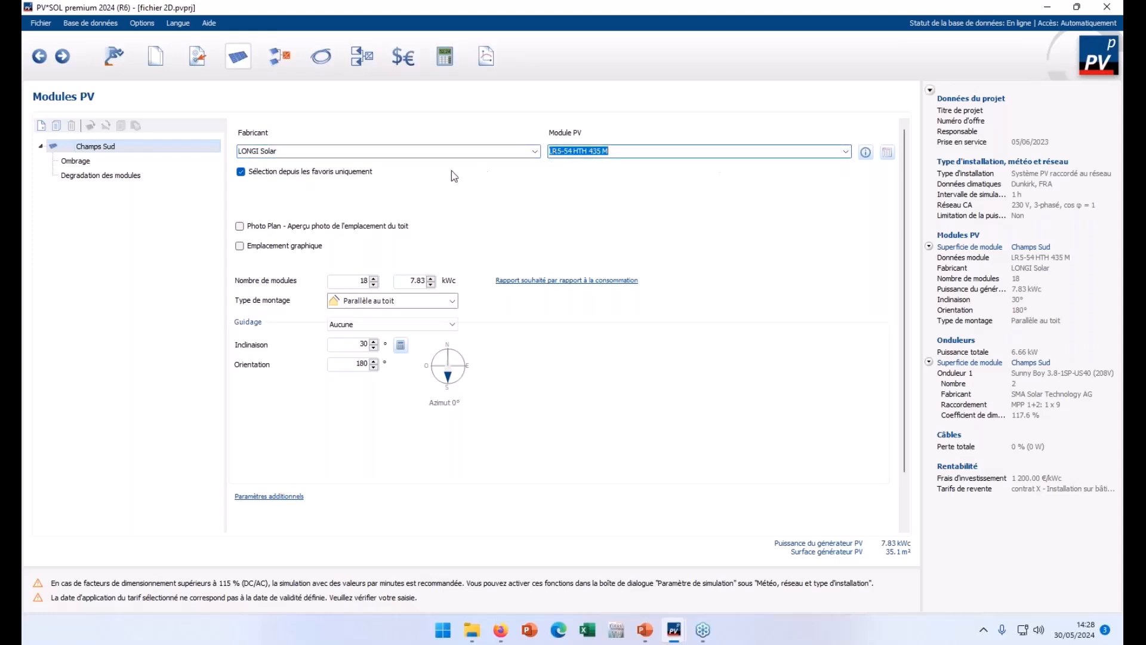
{"action": "left_click", "coordinate": [534, 151]}
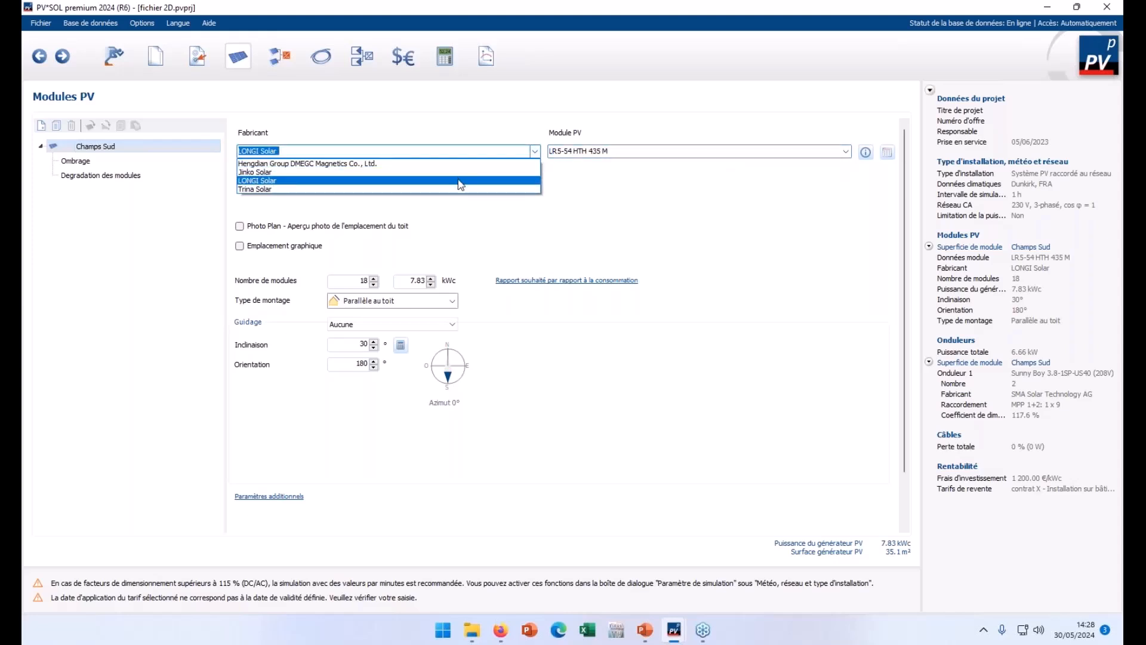
{"action": "left_click", "coordinate": [461, 185]}
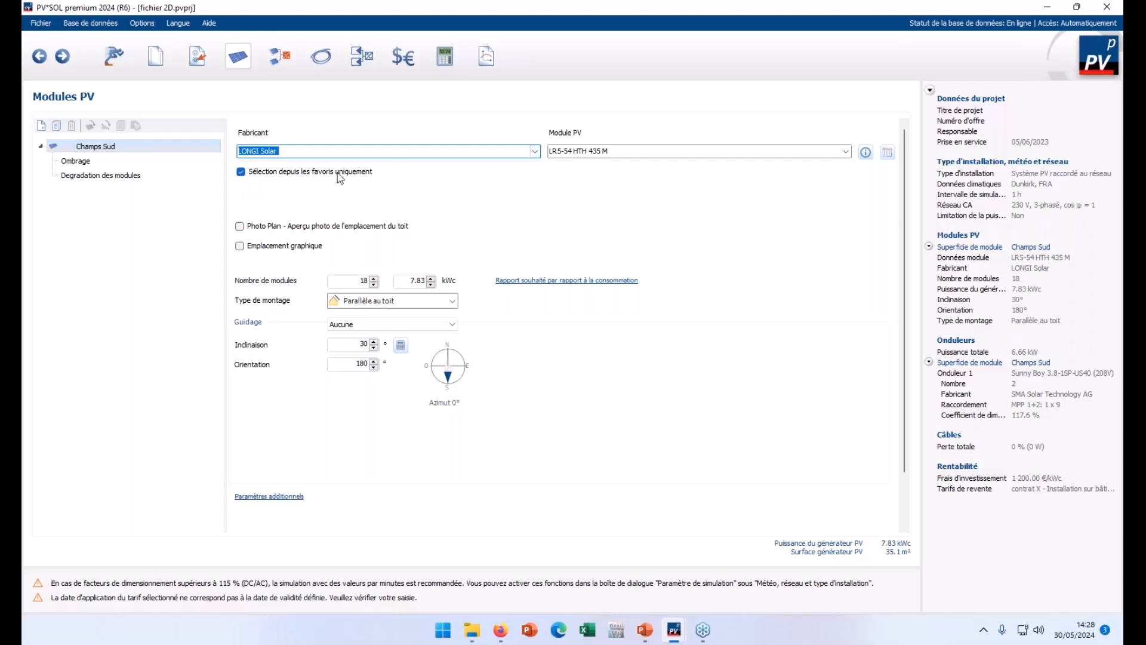
Turn off the favourites-only restriction and browse the full database of PV module manufacturers.
{"action": "left_click", "coordinate": [310, 174]}
{"action": "left_click", "coordinate": [534, 151]}
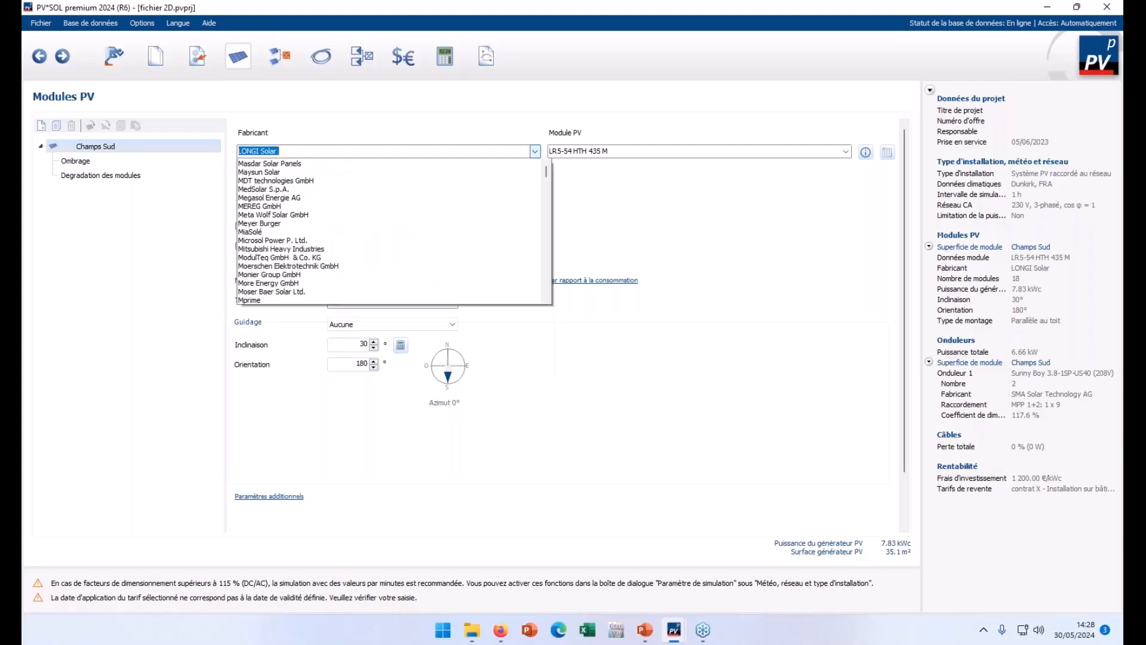
{"action": "scroll", "coordinate": [477, 239], "scroll_direction": "down", "scroll_amount": 10}
{"action": "scroll", "coordinate": [453, 272], "scroll_direction": "down", "scroll_amount": 20}
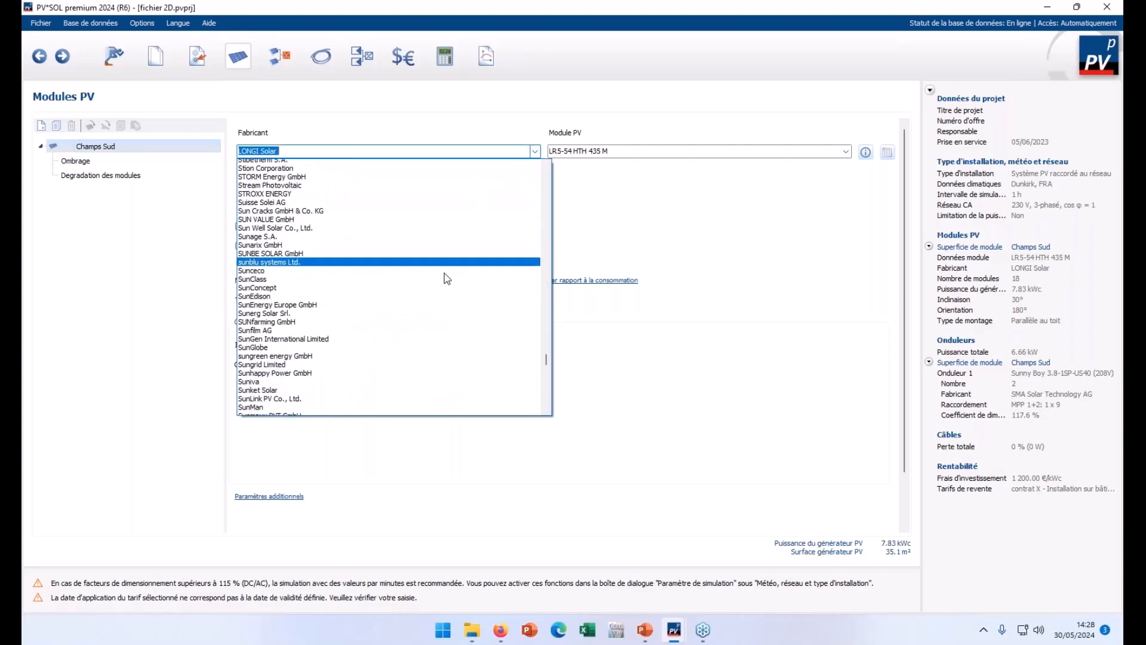
{"action": "scroll", "coordinate": [449, 278], "scroll_direction": "up", "scroll_amount": 8}
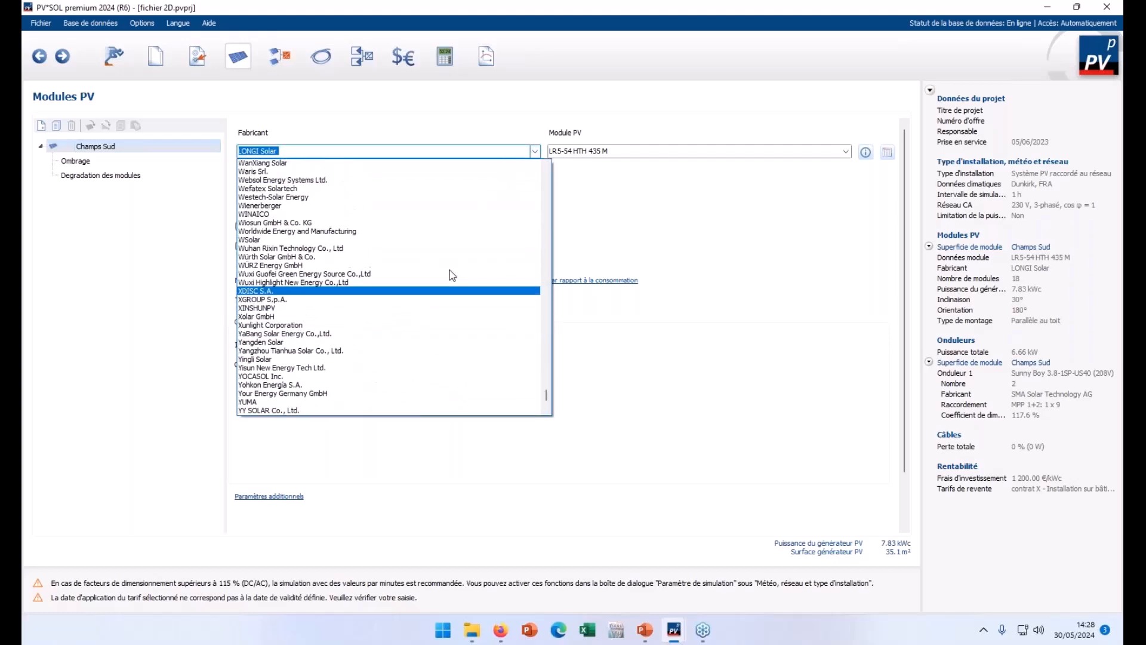
{"action": "scroll", "coordinate": [449, 274], "scroll_direction": "up", "scroll_amount": 15}
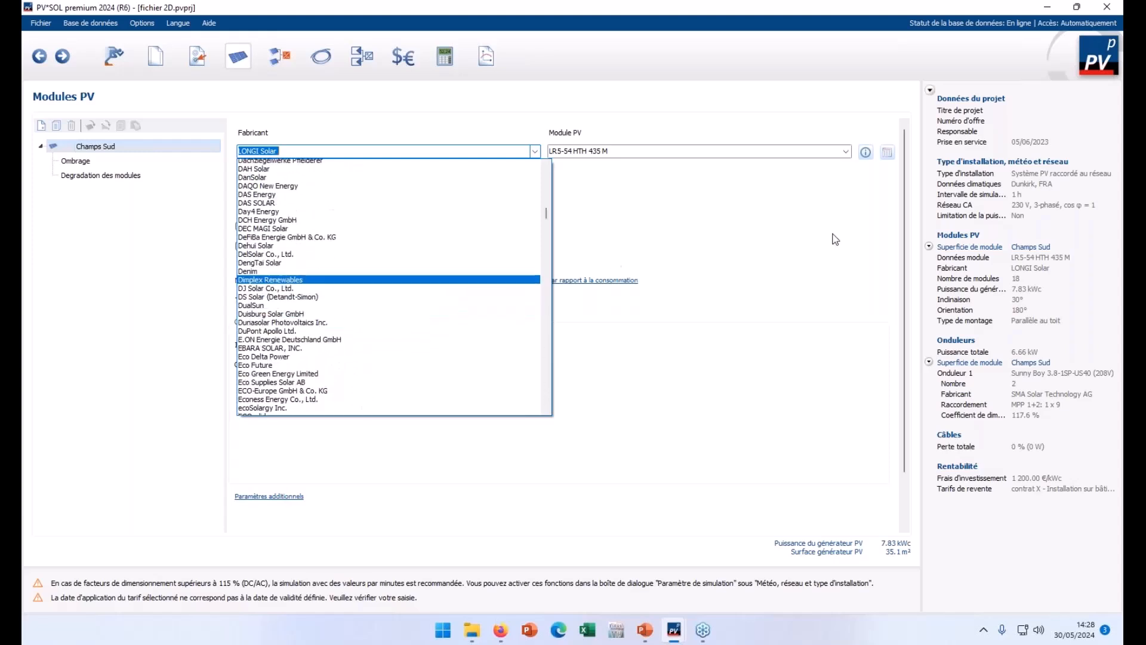
{"action": "left_click", "coordinate": [534, 151]}
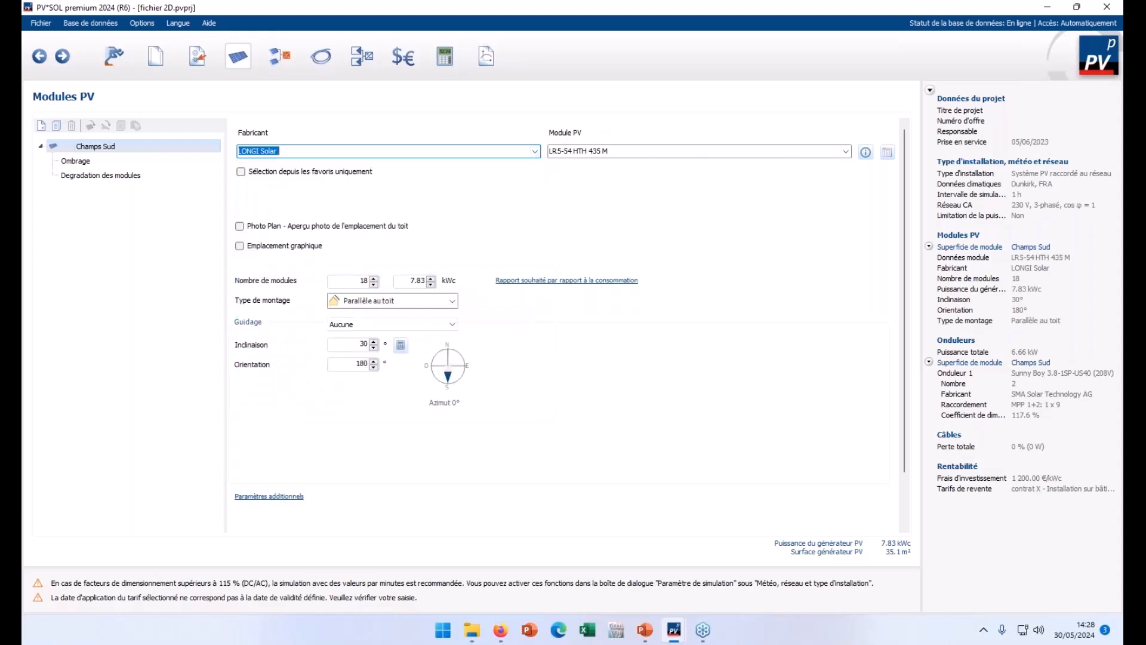
Browse the available LONGI Solar module models, restrict the selection to favourites again and check the manufacturers offered.
{"action": "left_click", "coordinate": [845, 151]}
{"action": "scroll", "coordinate": [712, 285], "scroll_direction": "down", "scroll_amount": 10}
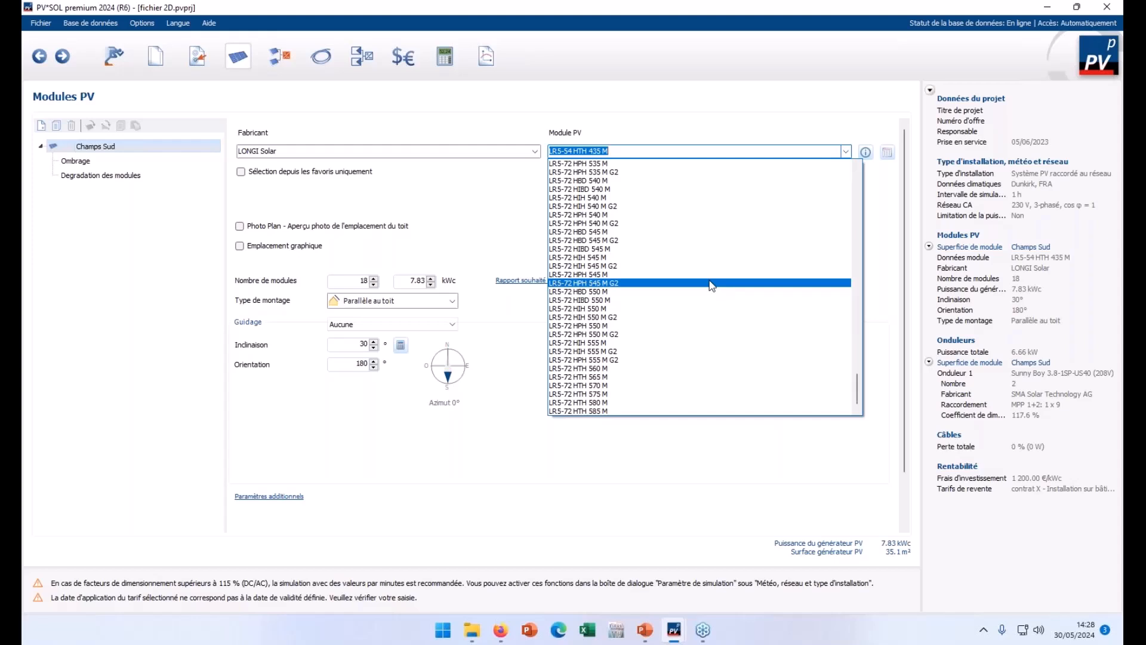
{"action": "scroll", "coordinate": [711, 285], "scroll_direction": "up", "scroll_amount": 15}
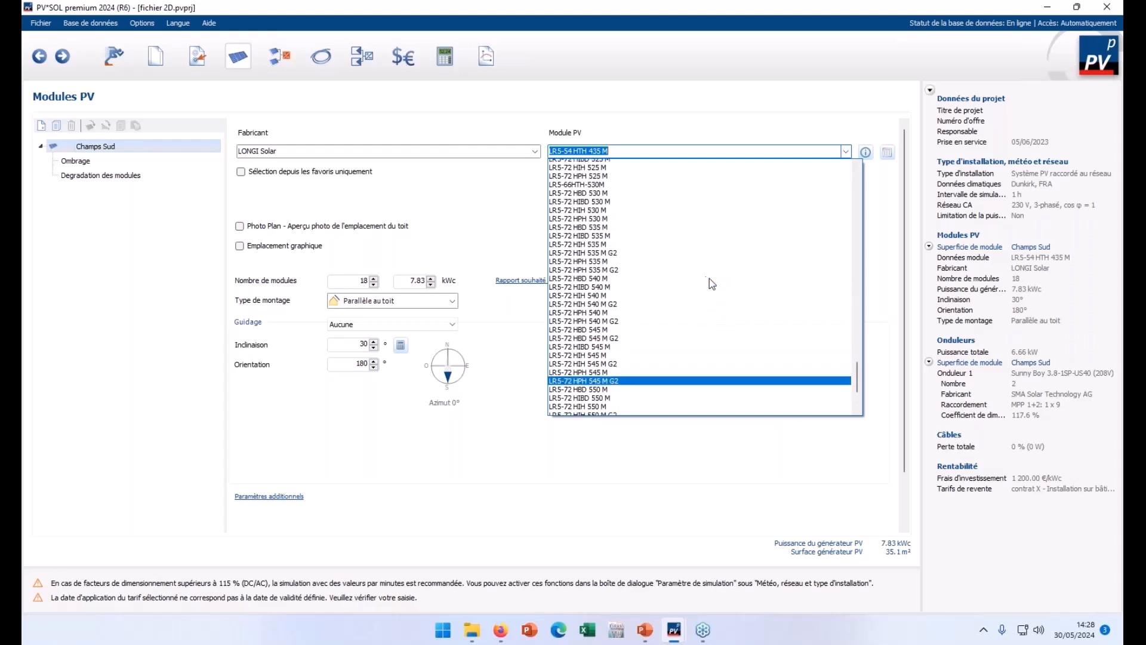
{"action": "left_click", "coordinate": [846, 154]}
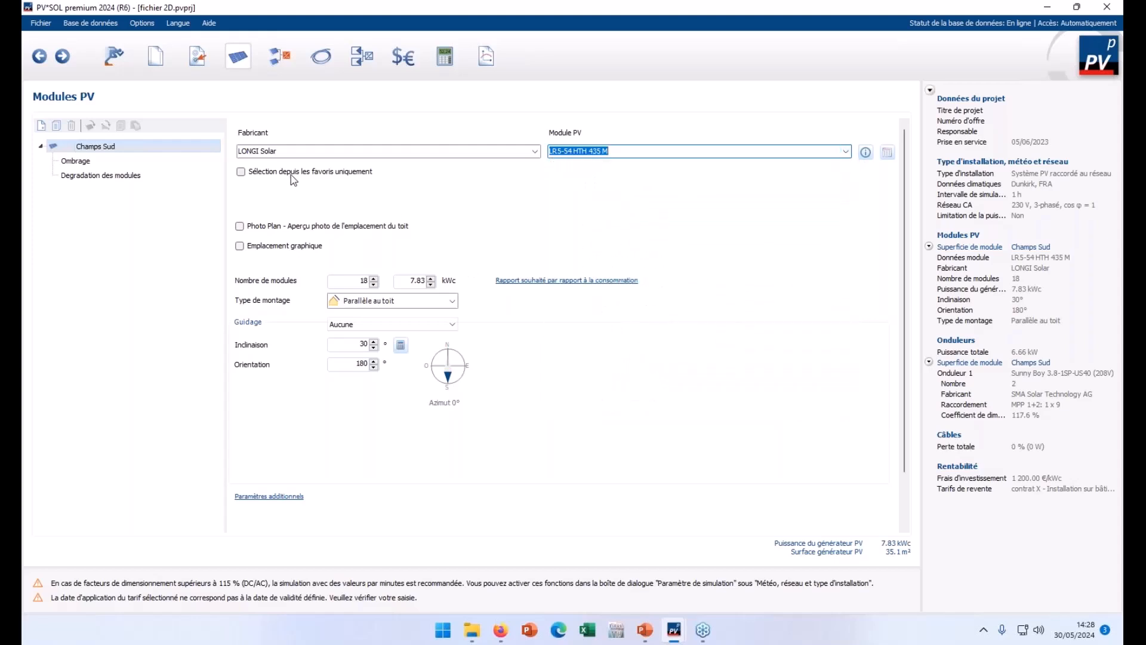
{"action": "left_click", "coordinate": [535, 151]}
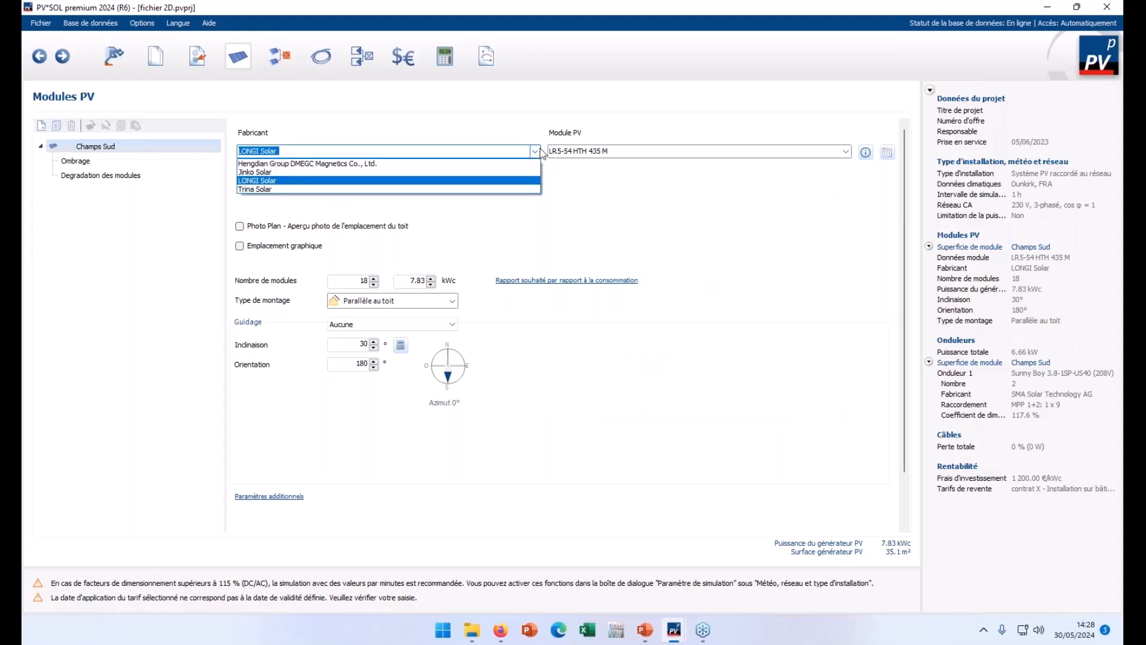
{"action": "left_click", "coordinate": [541, 151]}
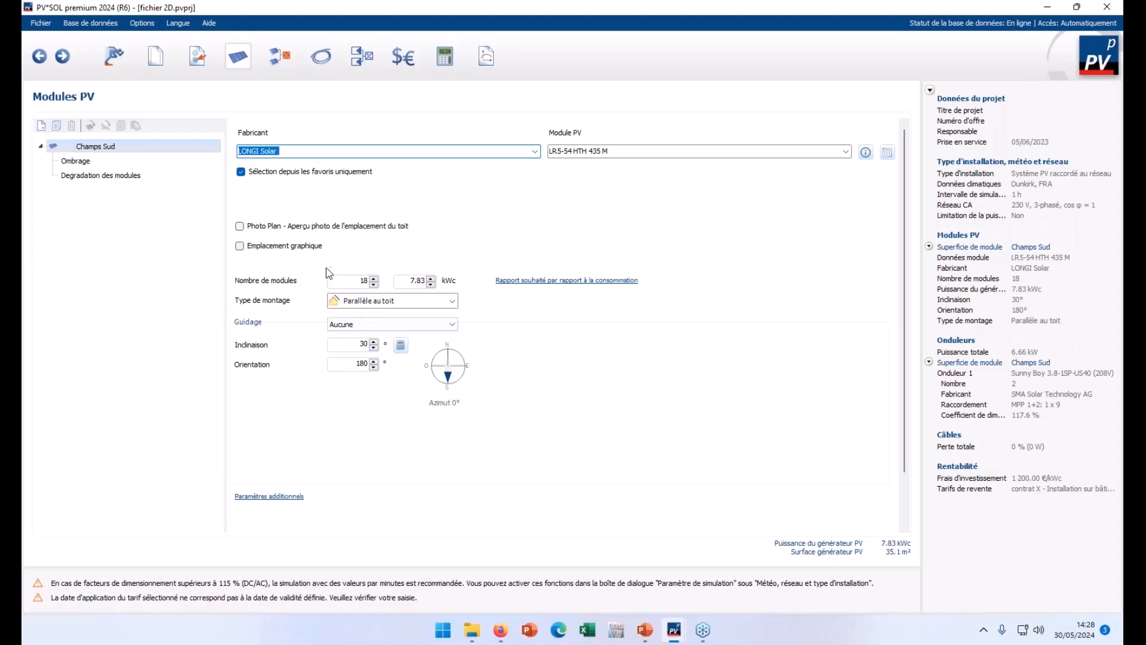
Set the installed power of the Champs Sud module area to 9.14 kWc.
{"action": "left_click", "coordinate": [354, 281]}
{"action": "left_click_drag", "start_coordinate": [354, 281], "coordinate": [398, 279]}
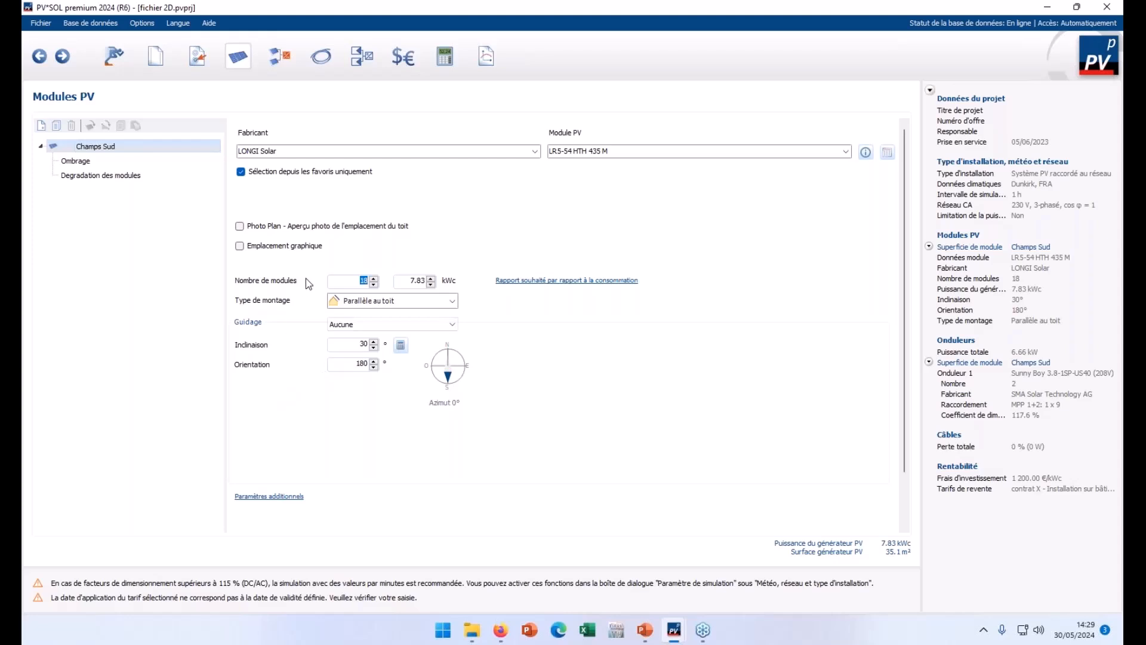
{"action": "left_click_drag", "start_coordinate": [409, 281], "coordinate": [474, 276]}
{"action": "left_click", "coordinate": [410, 281]}
{"action": "left_click_drag", "start_coordinate": [408, 280], "coordinate": [438, 281]}
{"action": "type", "text": "9.14"}
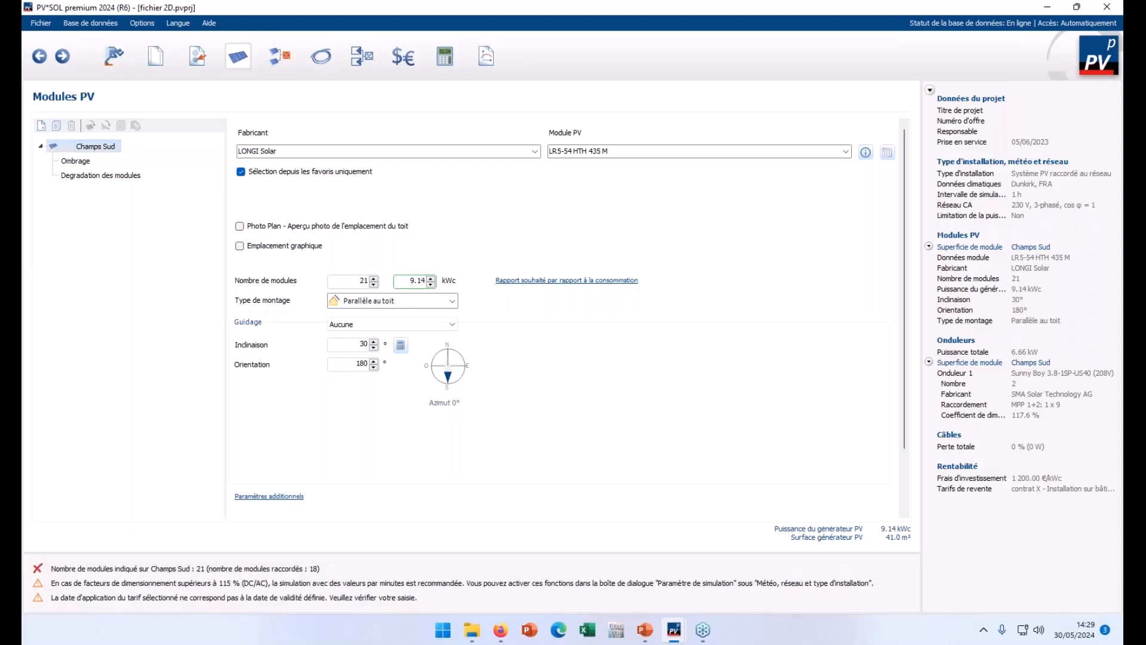
{"action": "key", "text": "shift+Tab"}
Review the available mounting types and the inclination and orientation settings of Champs Sud, keeping the parallel-to-roof mounting.
{"action": "left_click", "coordinate": [407, 303]}
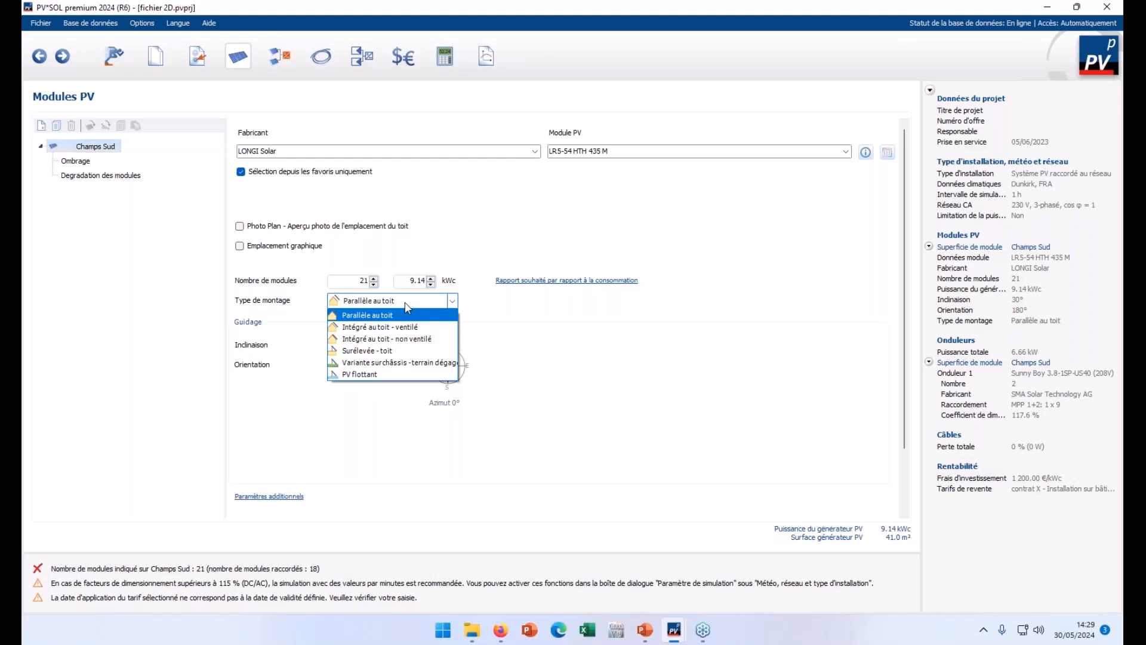
{"action": "left_click", "coordinate": [406, 304]}
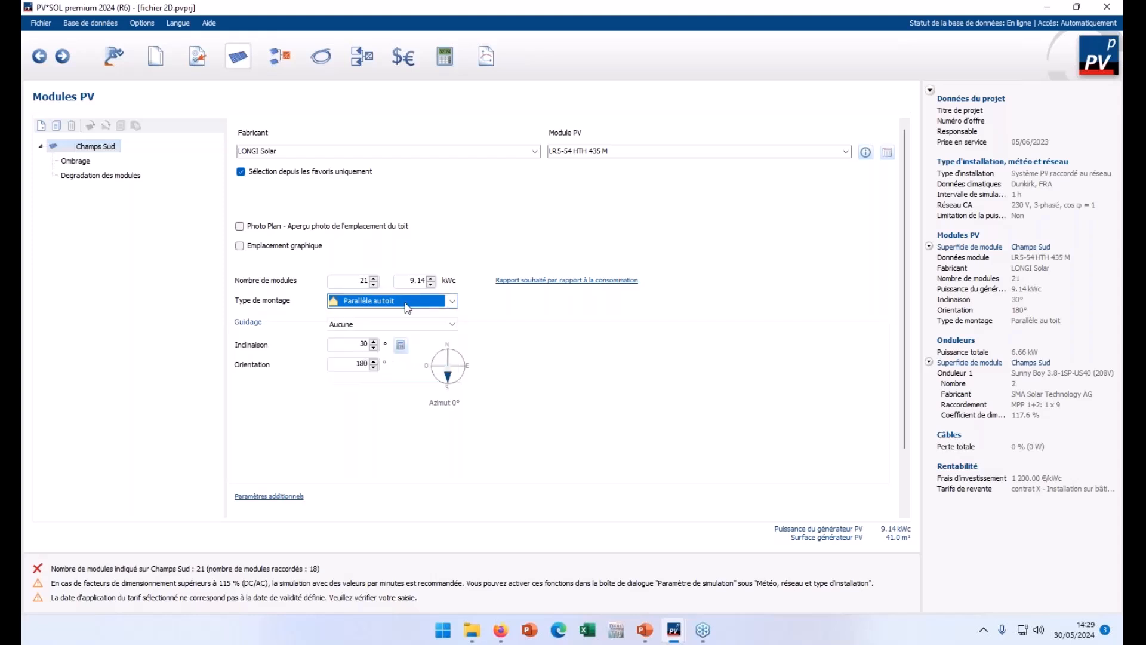
{"action": "left_click", "coordinate": [358, 344]}
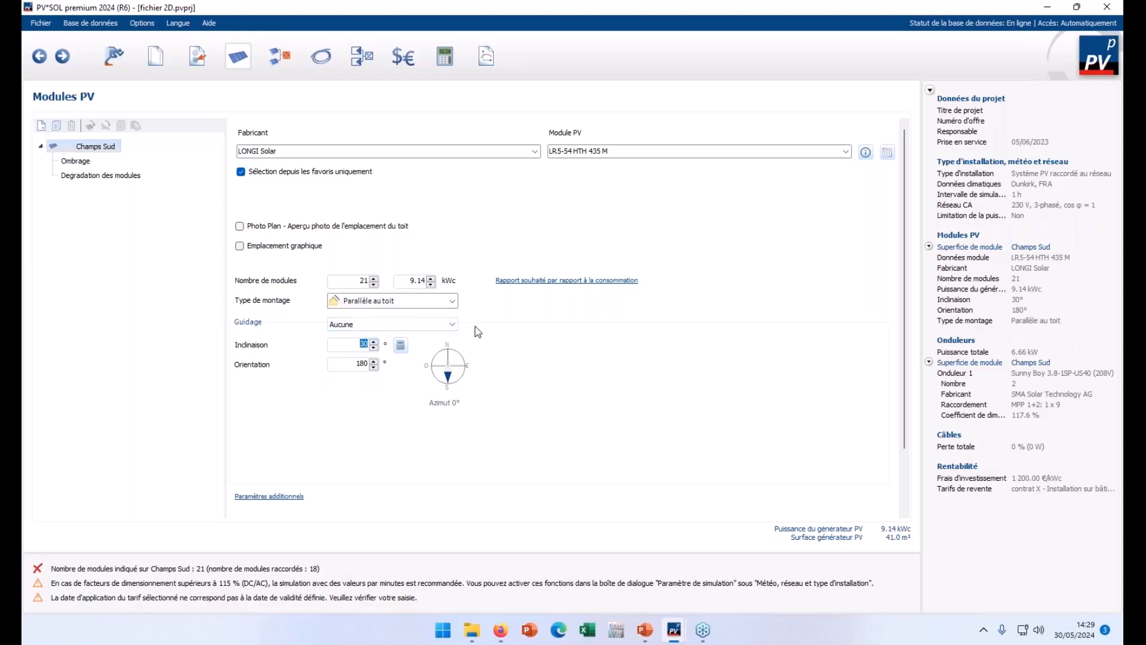
{"action": "left_click", "coordinate": [346, 362]}
Examine the Champs Sud shading entry as a percentage and as a horizon line, and view the module degradation settings.
{"action": "left_click", "coordinate": [76, 162]}
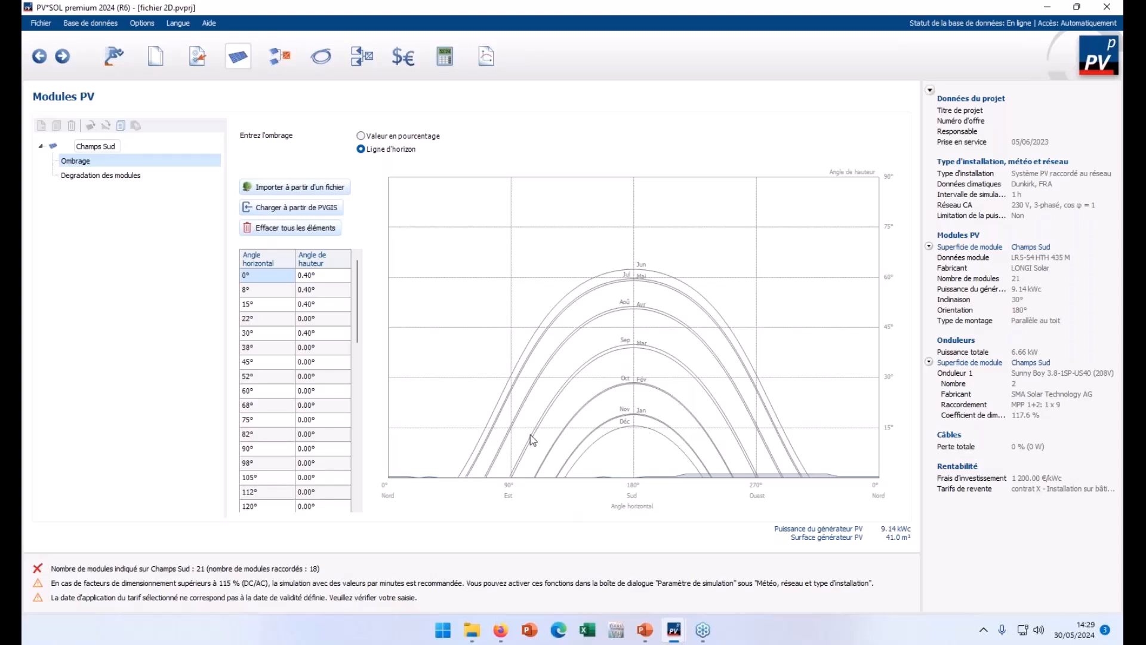
{"action": "left_click", "coordinate": [359, 135]}
{"action": "left_click", "coordinate": [361, 150]}
{"action": "left_click", "coordinate": [100, 175]}
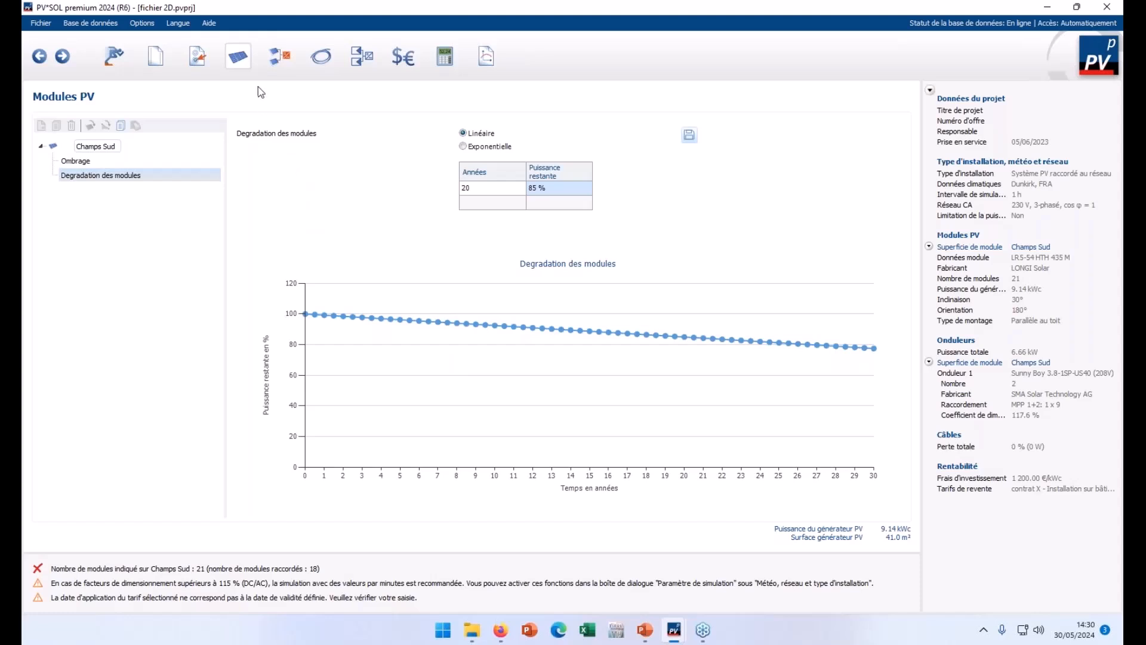
Open the inverter selection for automatic connection and browse the SMA Solar Technology AG models in the database.
{"action": "left_click", "coordinate": [273, 60]}
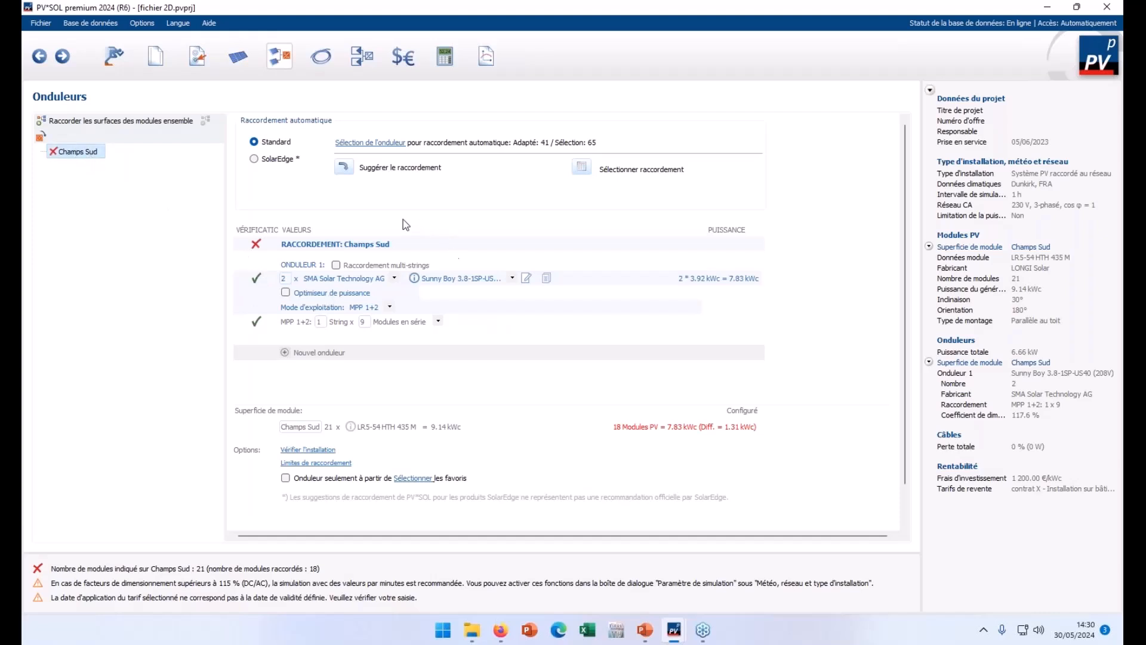
{"action": "left_click", "coordinate": [386, 146]}
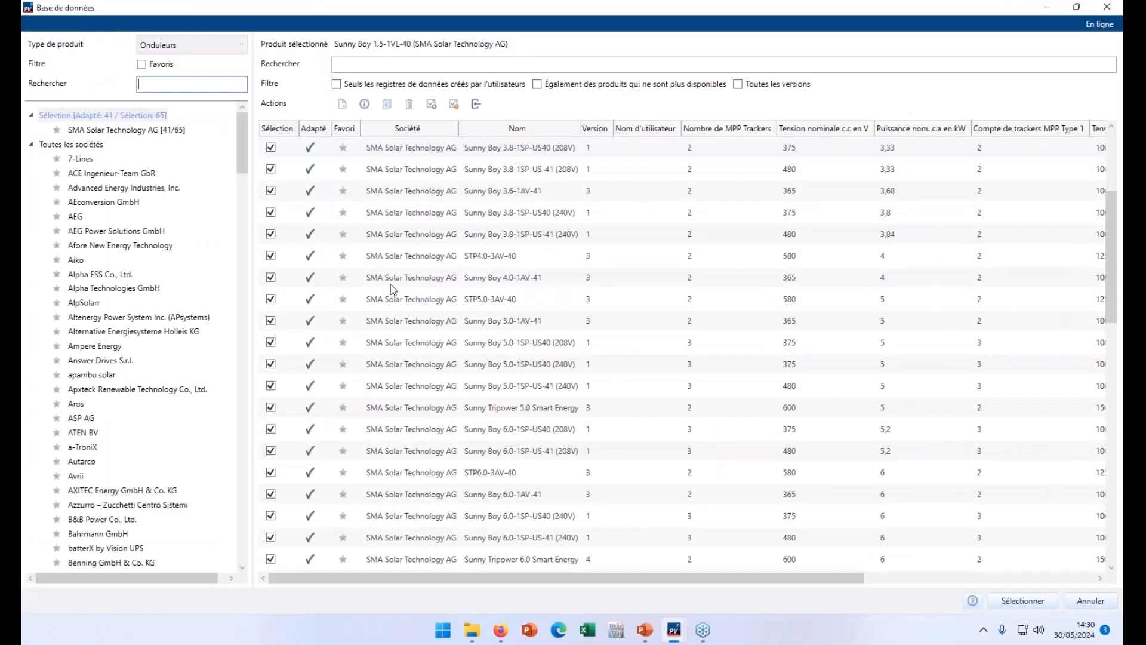
{"action": "scroll", "coordinate": [386, 292], "scroll_direction": "down", "scroll_amount": 6}
{"action": "scroll", "coordinate": [160, 153], "scroll_direction": "down", "scroll_amount": 20}
{"action": "scroll", "coordinate": [162, 154], "scroll_direction": "up", "scroll_amount": 20}
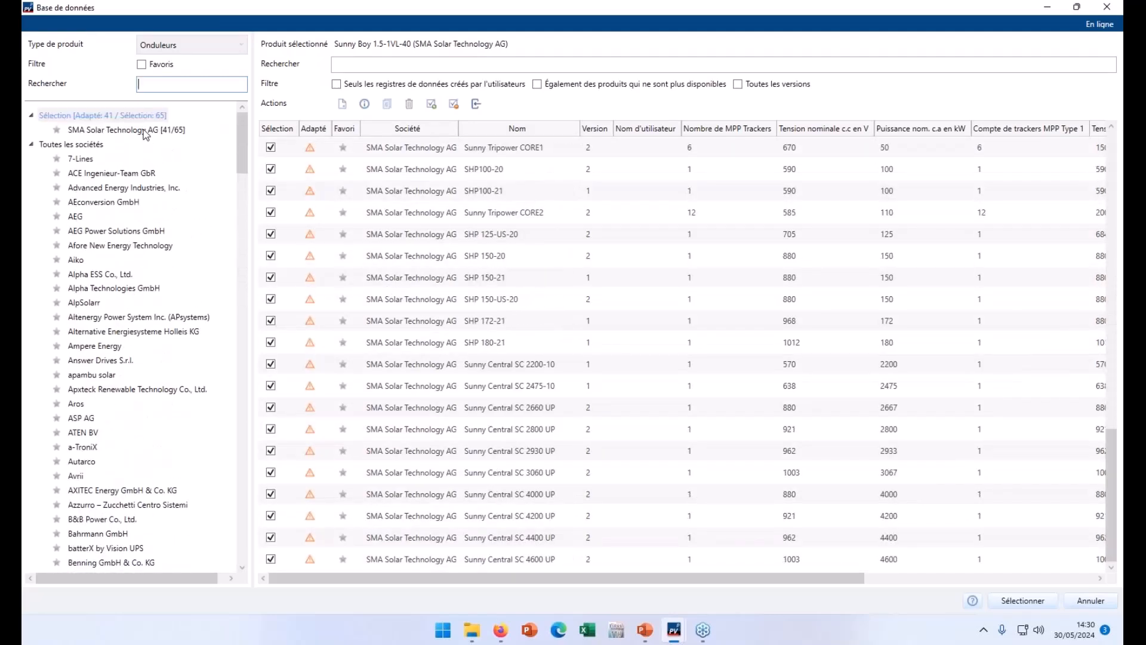
Search the inverter database for huawei and add all Huawei Technologies models to the selection for automatic connection.
{"action": "left_click", "coordinate": [145, 131]}
{"action": "type", "text": "huawei"}
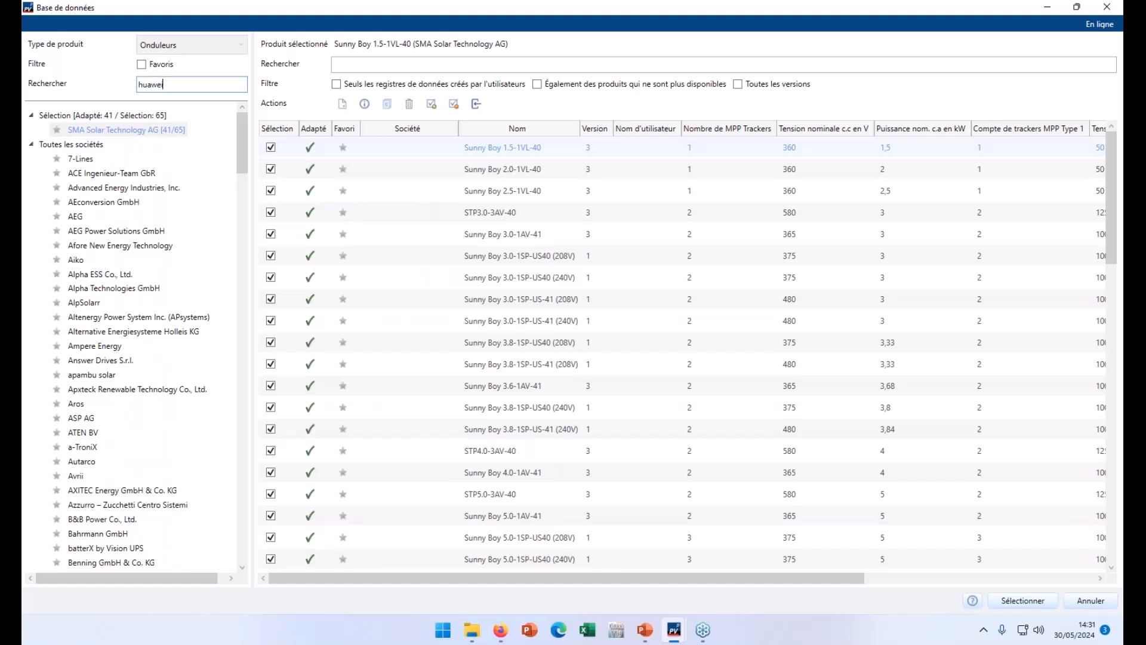
{"action": "left_click", "coordinate": [105, 159]}
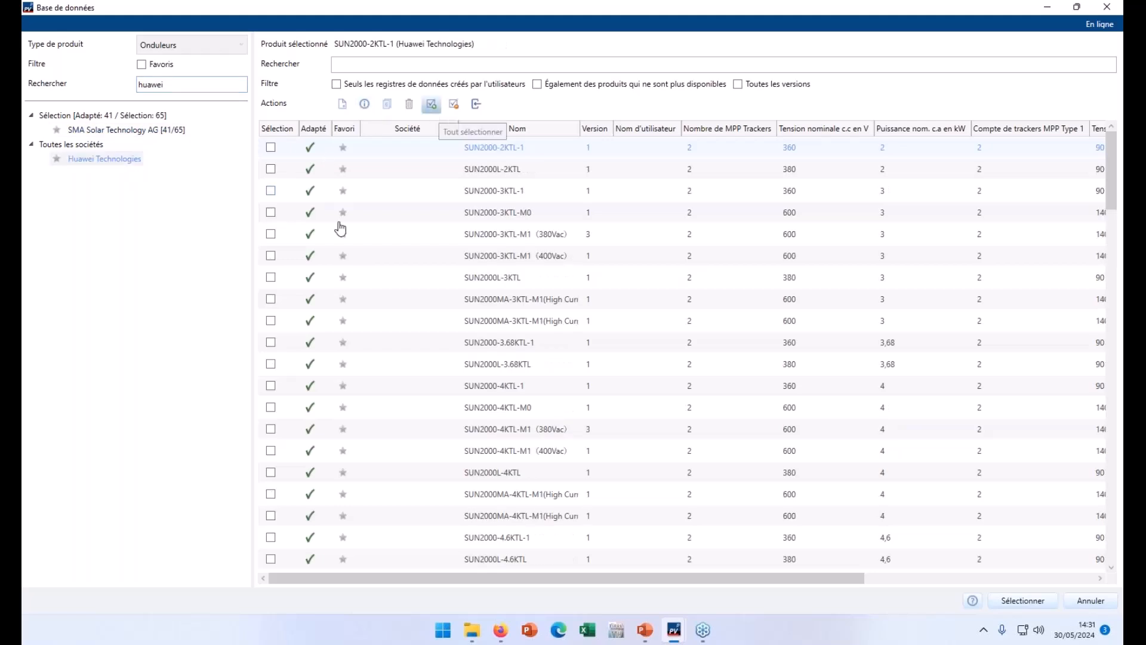
{"action": "scroll", "coordinate": [298, 411], "scroll_direction": "down", "scroll_amount": 5}
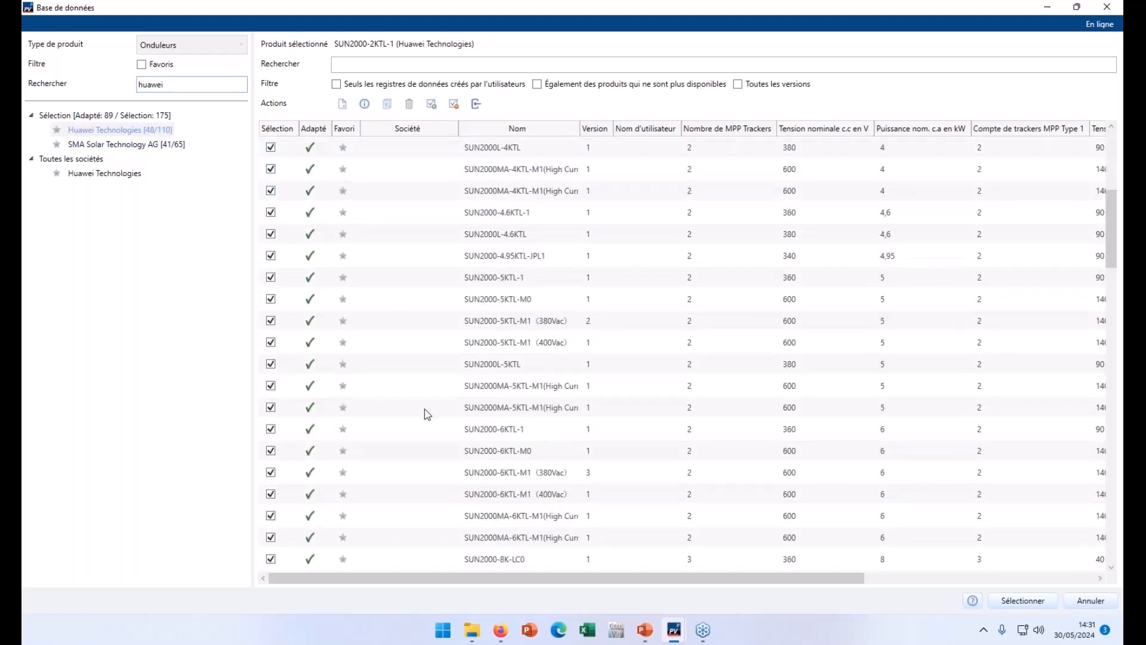
{"action": "scroll", "coordinate": [320, 389], "scroll_direction": "up", "scroll_amount": 1}
{"action": "scroll", "coordinate": [322, 343], "scroll_direction": "down", "scroll_amount": 20}
{"action": "mouse_move", "coordinate": [311, 320]}
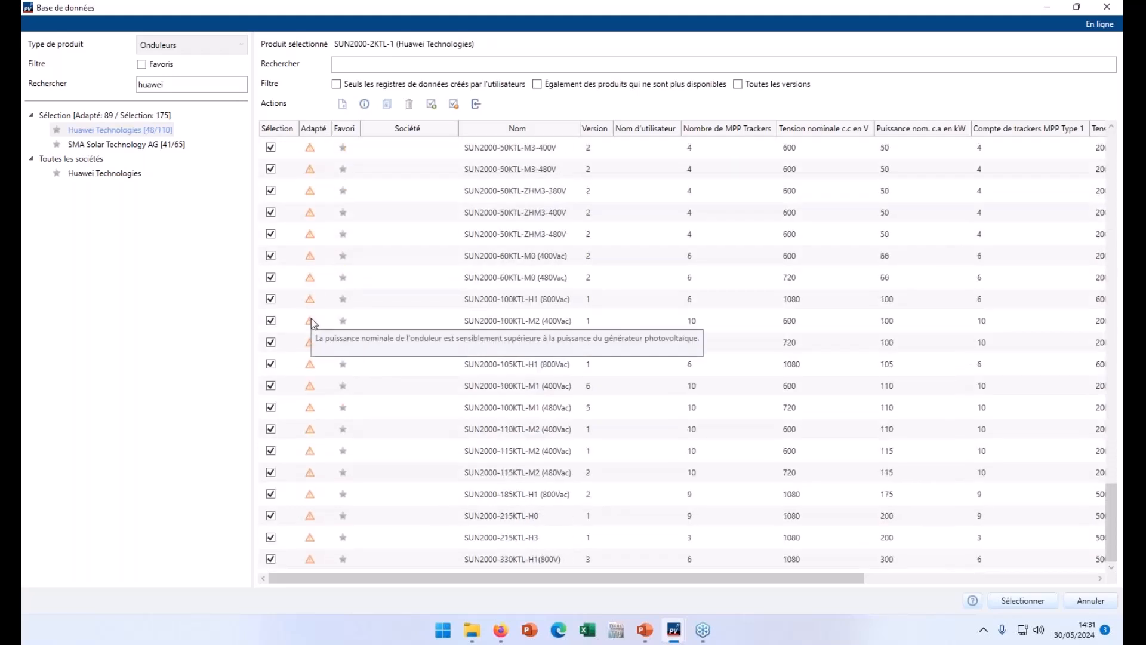
{"action": "scroll", "coordinate": [357, 230], "scroll_direction": "up", "scroll_amount": 15}
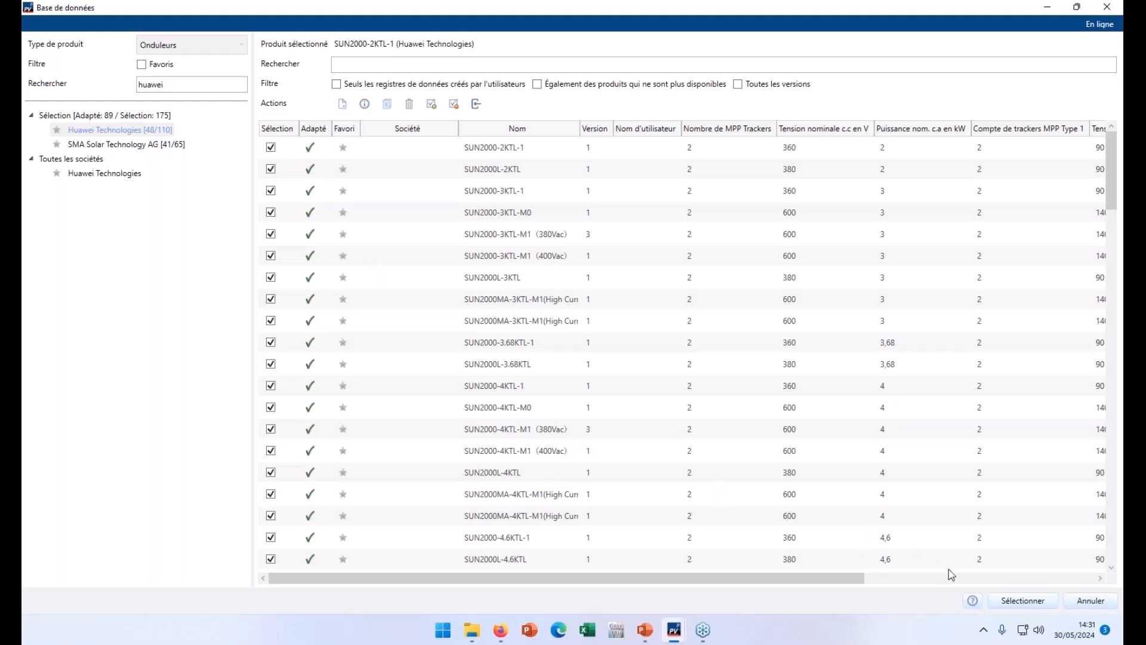
{"action": "left_click", "coordinate": [1016, 600]}
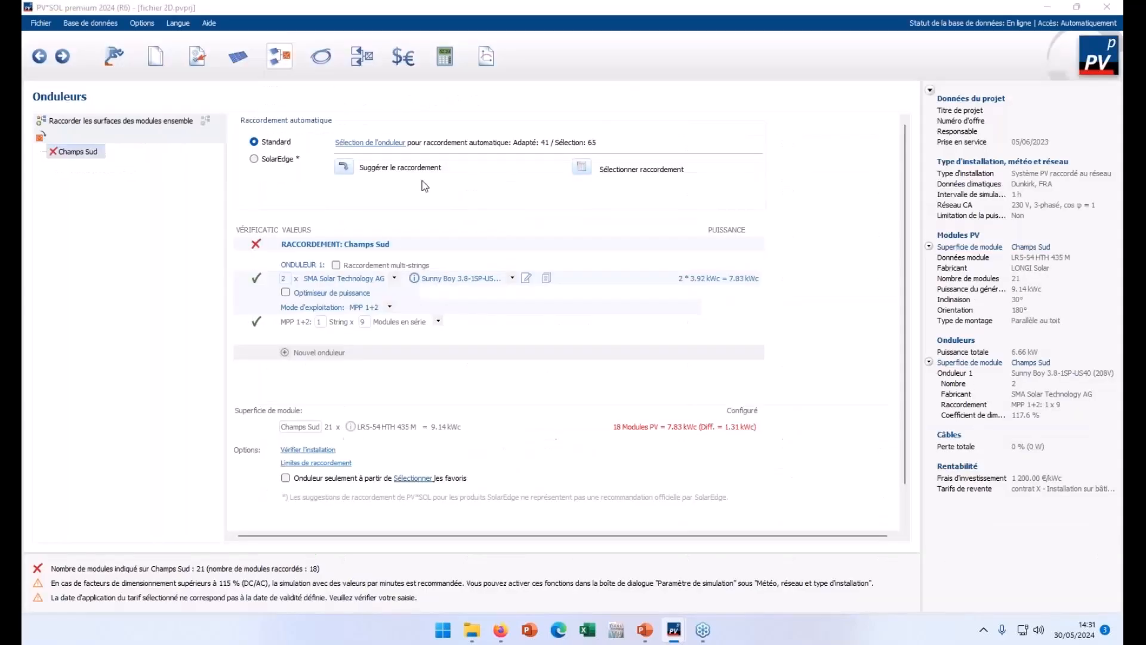
Generate an automatic inverter connection suggestion for Champs Sud from the extended selection.
{"action": "left_click", "coordinate": [588, 156]}
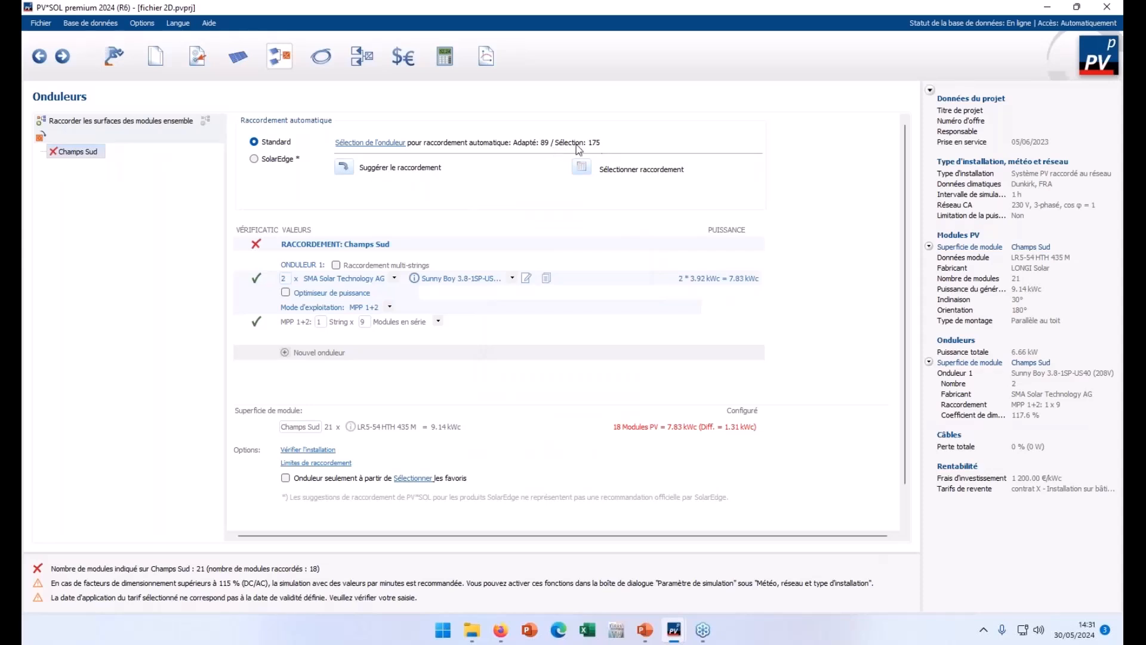
{"action": "left_click", "coordinate": [349, 168]}
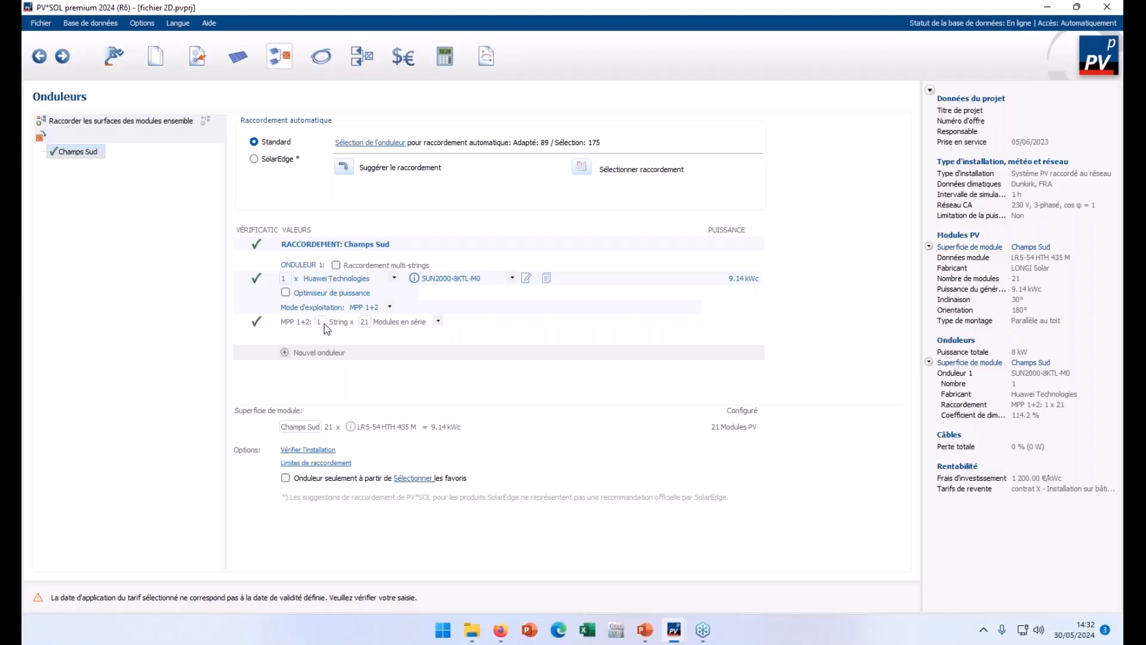
Try operating the SUN2000-8KTL-M0 inverter with separate trackers by setting the mode to MPP 1, MPP 2.
{"action": "key", "text": "Tab"}
{"action": "left_click", "coordinate": [390, 308]}
{"action": "left_click", "coordinate": [389, 328]}
{"action": "left_click", "coordinate": [355, 322]}
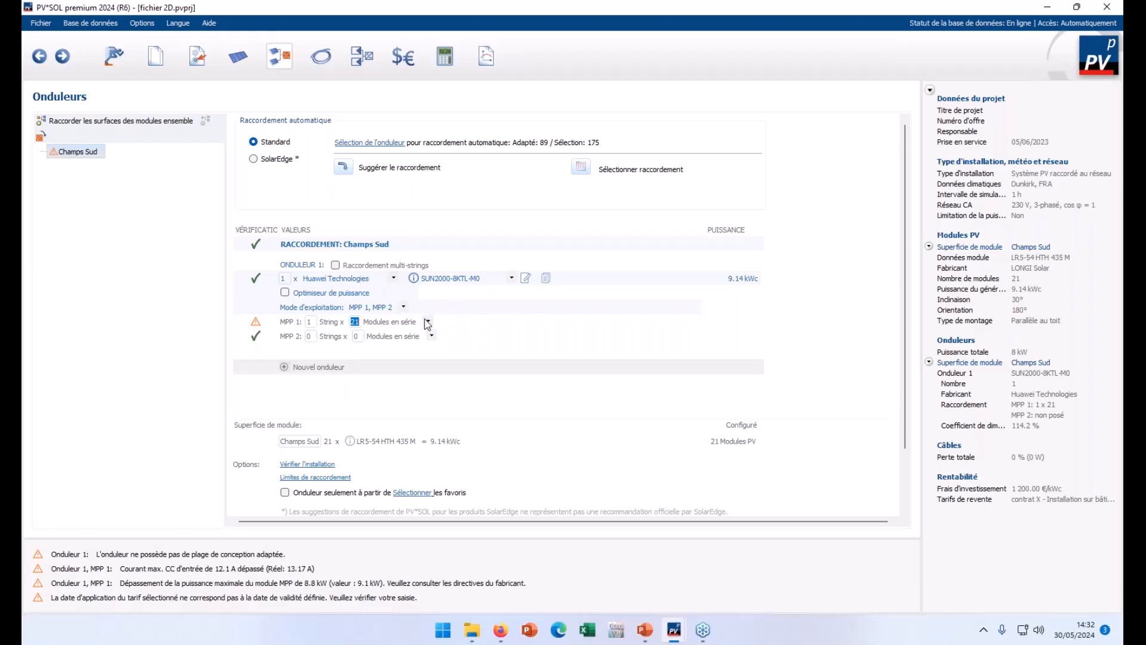
Try the SUN2000-10K-LC0 inverter for Champs Sud and restore the automatically suggested connection.
{"action": "left_click", "coordinate": [511, 279]}
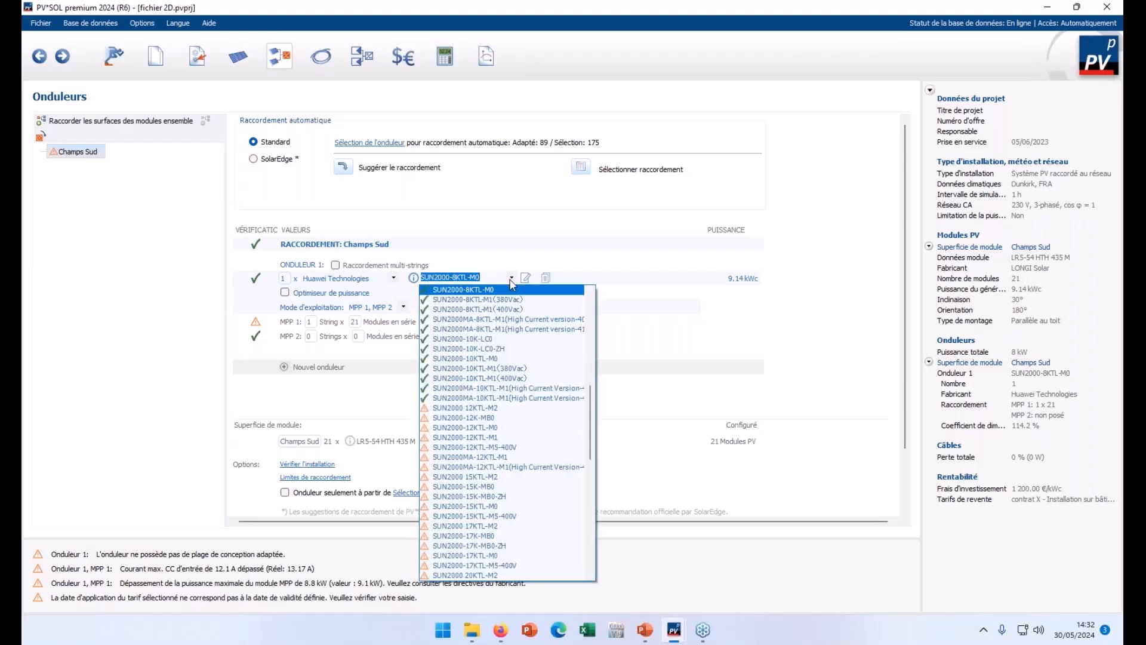
{"action": "left_click", "coordinate": [472, 339]}
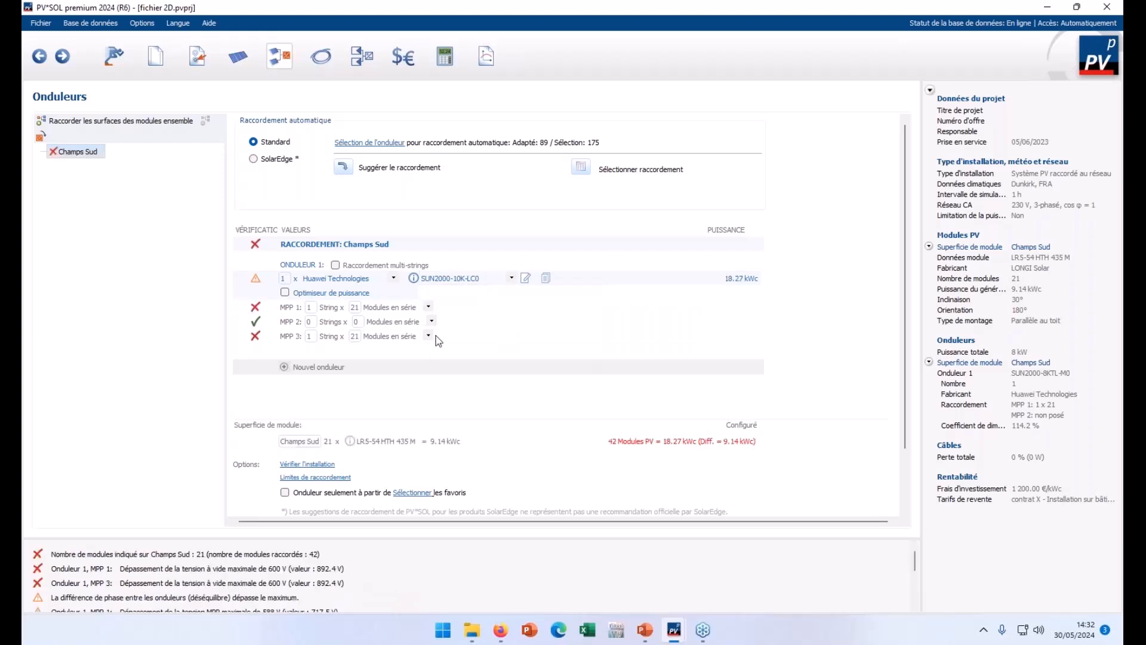
{"action": "left_click", "coordinate": [309, 307]}
{"action": "key", "text": "Tab"}
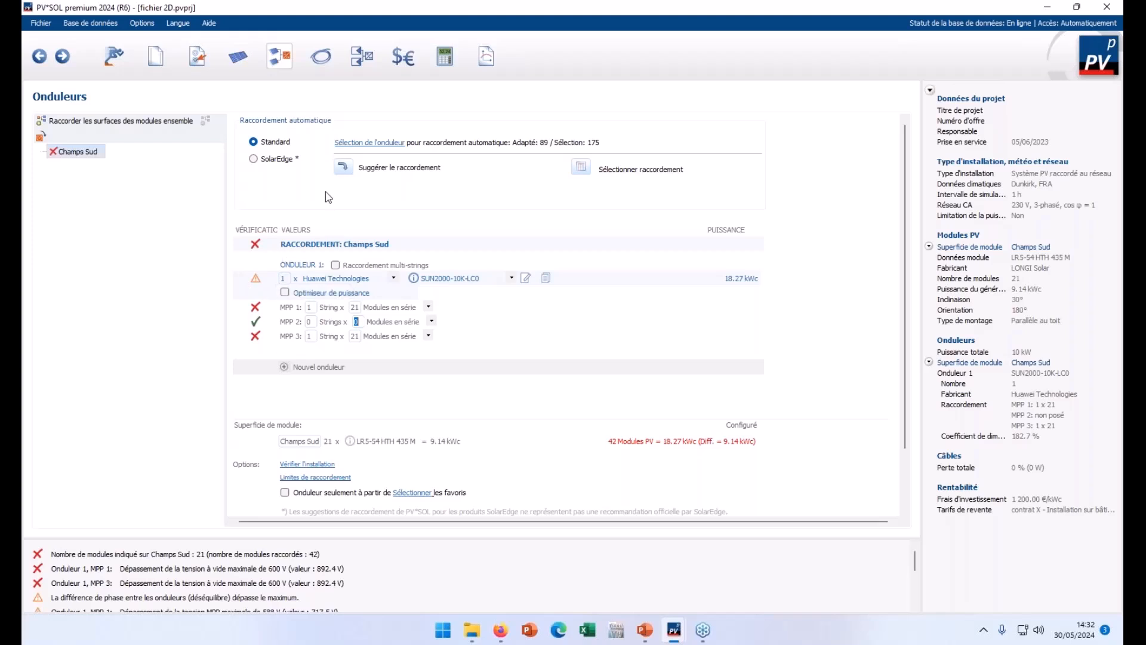
{"action": "left_click", "coordinate": [343, 167]}
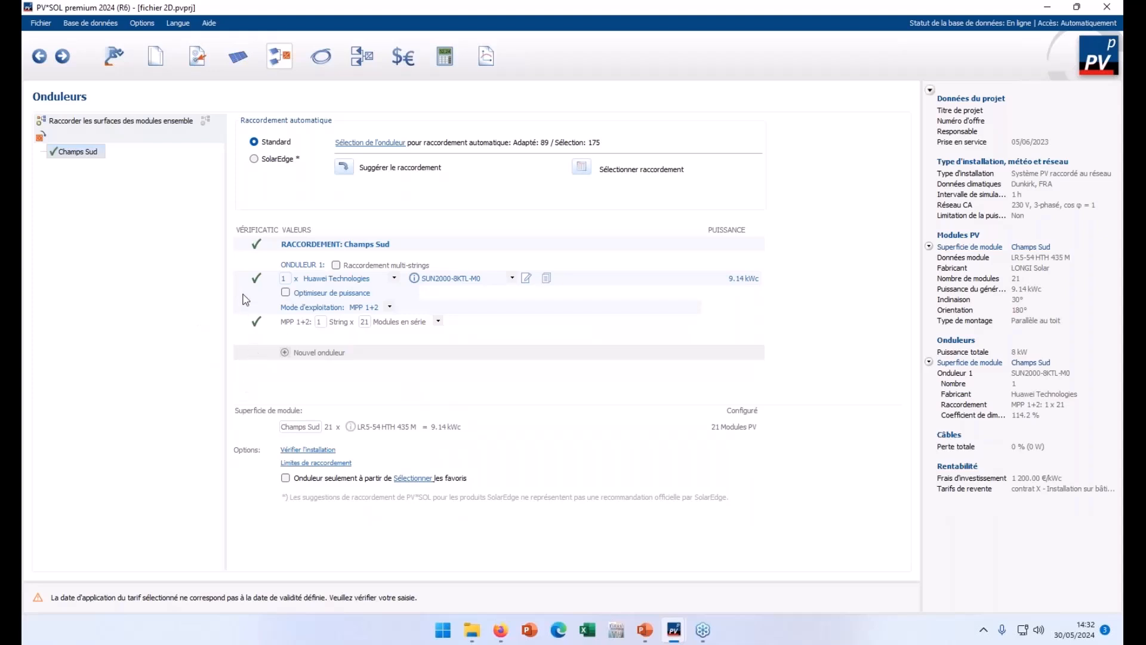
Examine the connection check of the SUN2000-8KTL-M0 inverter for current, sizing factor and DC power.
{"action": "left_click", "coordinate": [255, 283]}
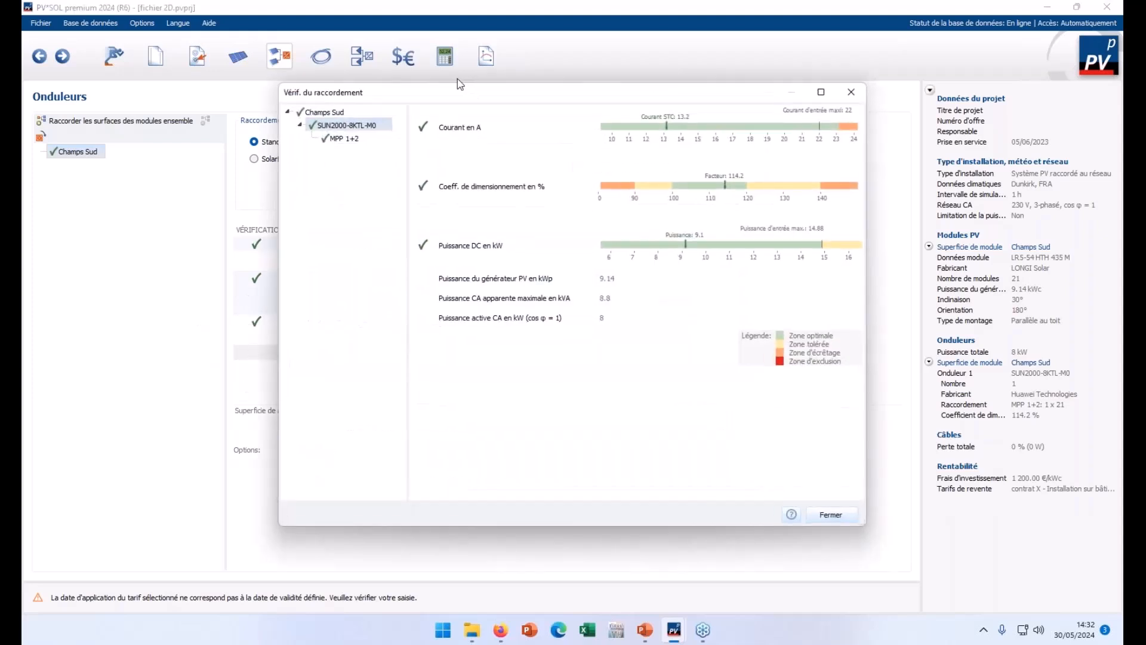
{"action": "left_click", "coordinate": [852, 92]}
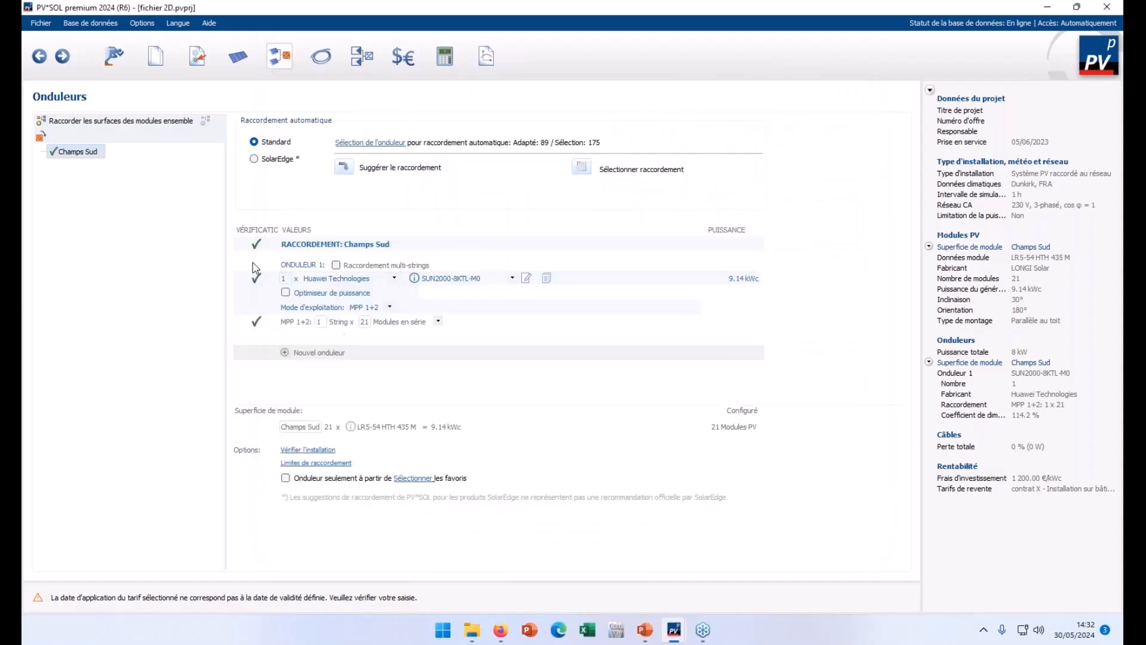
{"action": "left_click", "coordinate": [255, 286]}
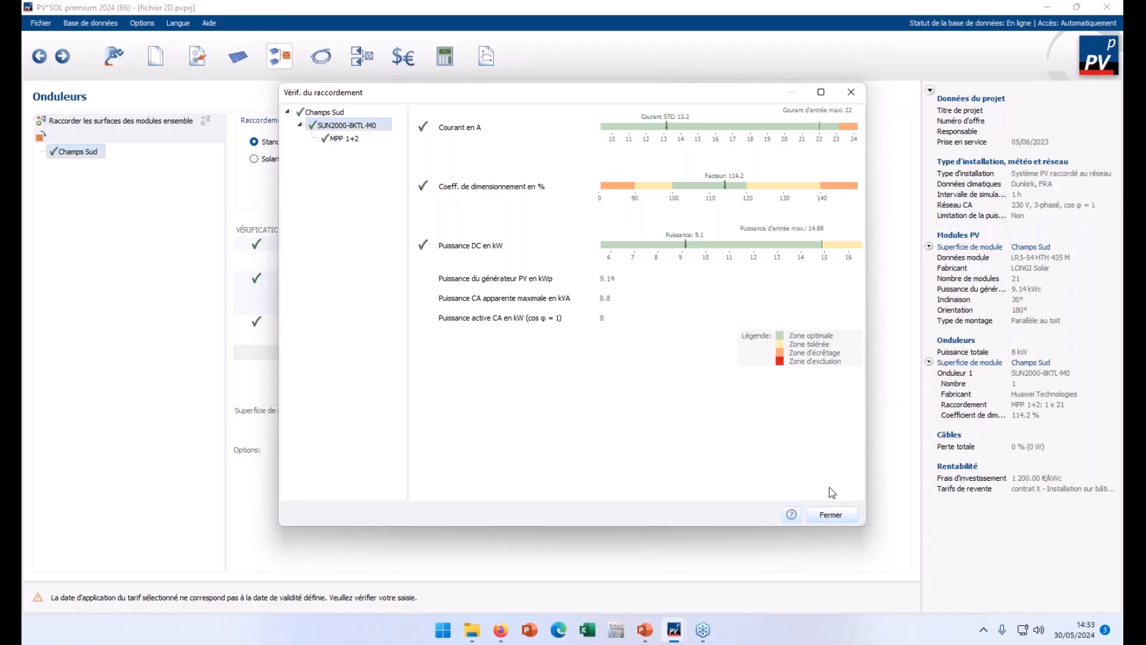
{"action": "left_click", "coordinate": [822, 511]}
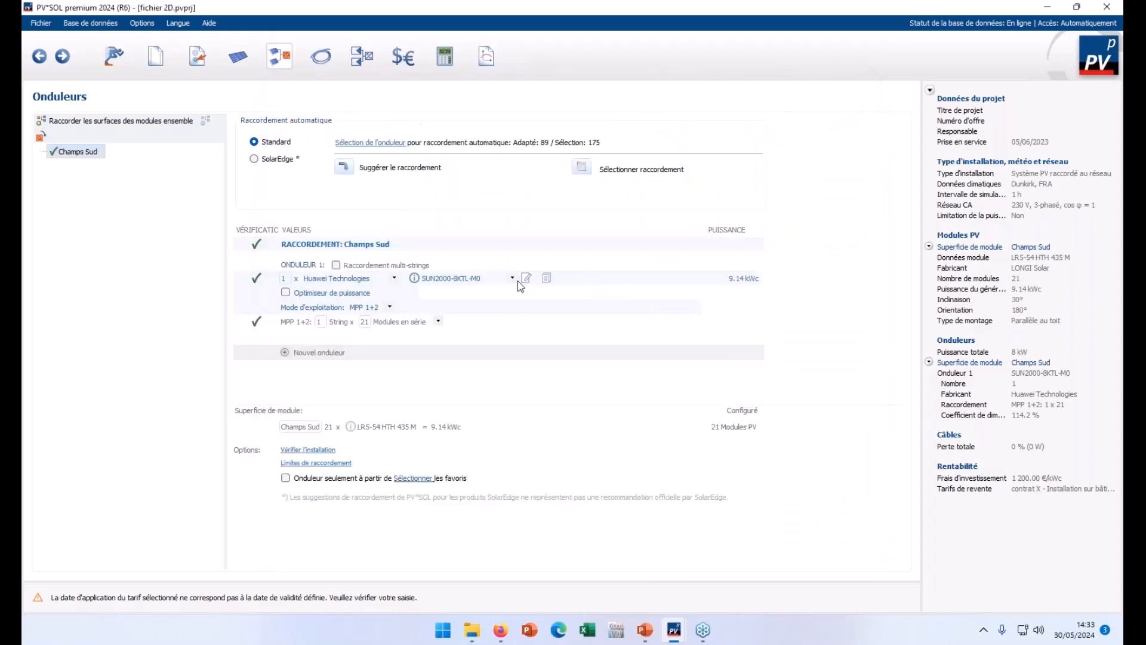
Replace the Champs Sud inverter with the oversized SUN2000-100KTL-H1 (800Vac) model.
{"action": "left_click", "coordinate": [512, 278]}
{"action": "scroll", "coordinate": [525, 421], "scroll_direction": "down", "scroll_amount": 6}
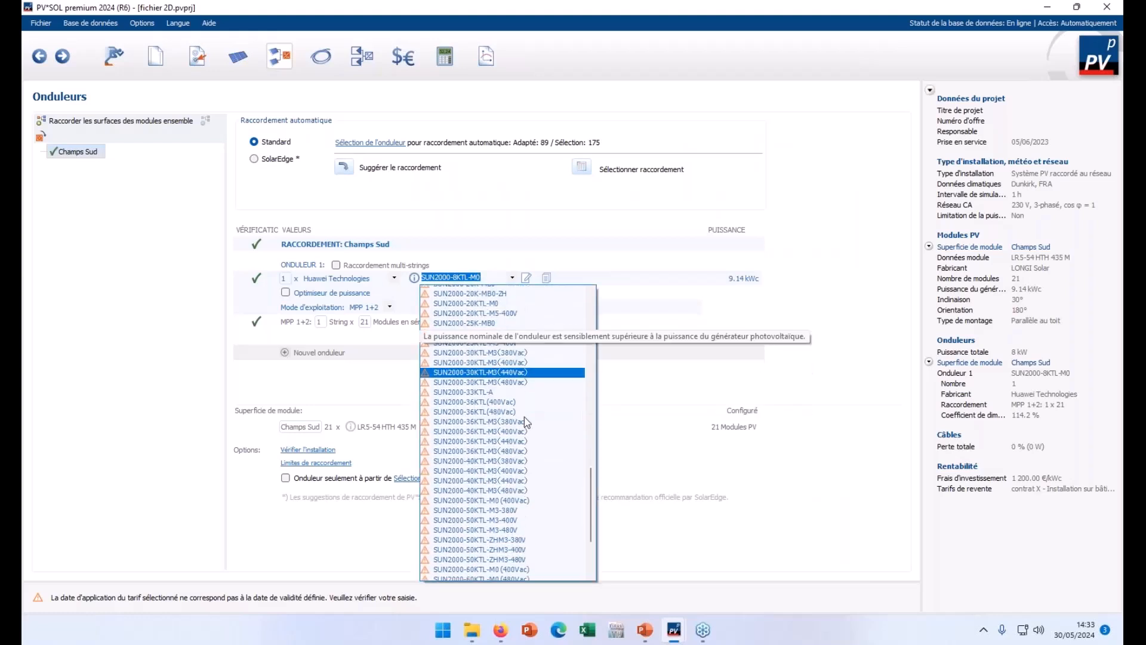
{"action": "left_click", "coordinate": [506, 461]}
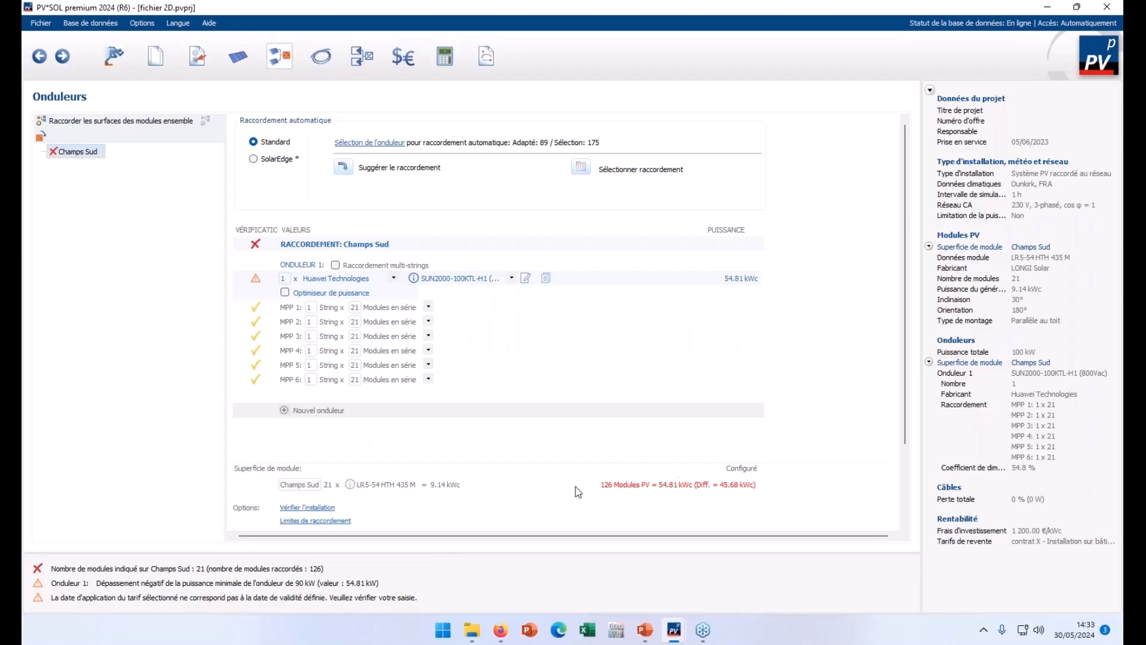
Set the number of strings to 0 on MPP 1 through MPP 5 of the SUN2000-100KTL-H1 inverter.
{"action": "double_click", "coordinate": [316, 307]}
{"action": "type", "text": "0"}
{"action": "double_click", "coordinate": [309, 321]}
{"action": "type", "text": "0"}
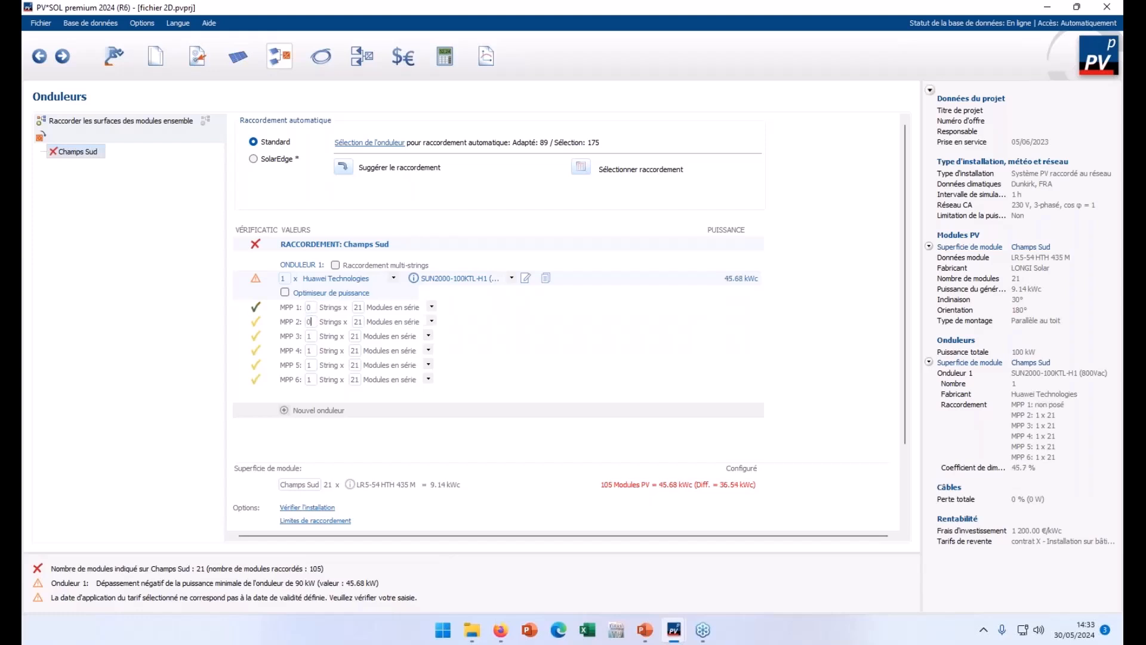
{"action": "double_click", "coordinate": [310, 336]}
{"action": "type", "text": "0"}
{"action": "double_click", "coordinate": [310, 350]}
{"action": "type", "text": "0"}
{"action": "double_click", "coordinate": [310, 365]}
{"action": "type", "text": "0"}
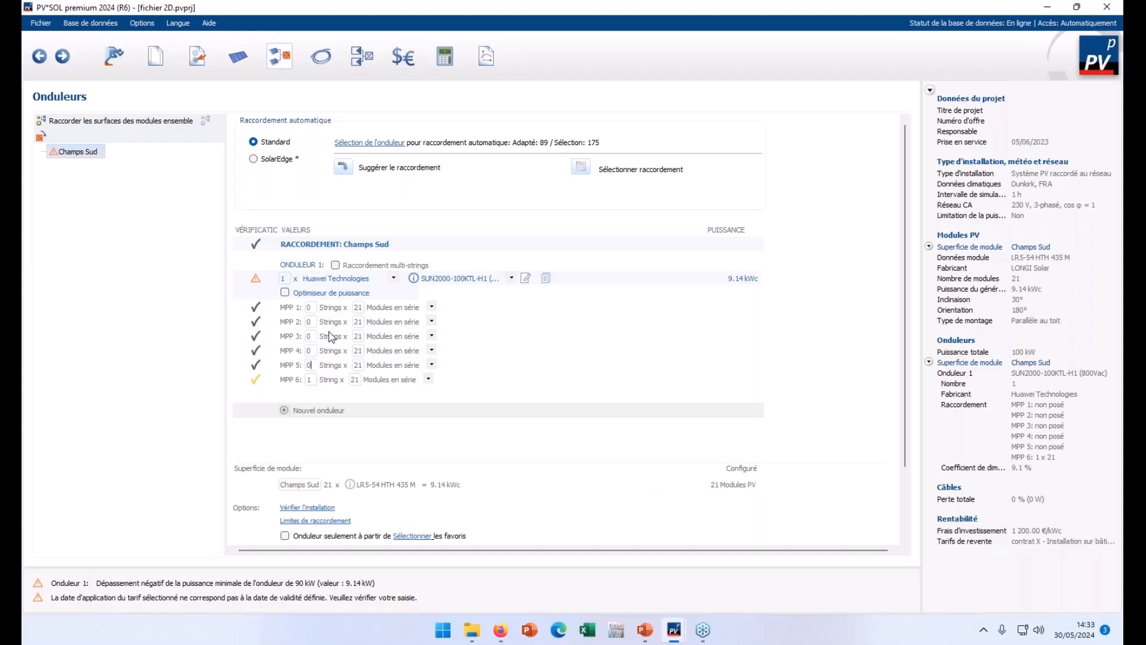
Examine the sizing factor of the SUN2000-100KTL-H1 inverter in the connection check.
{"action": "left_click", "coordinate": [256, 280]}
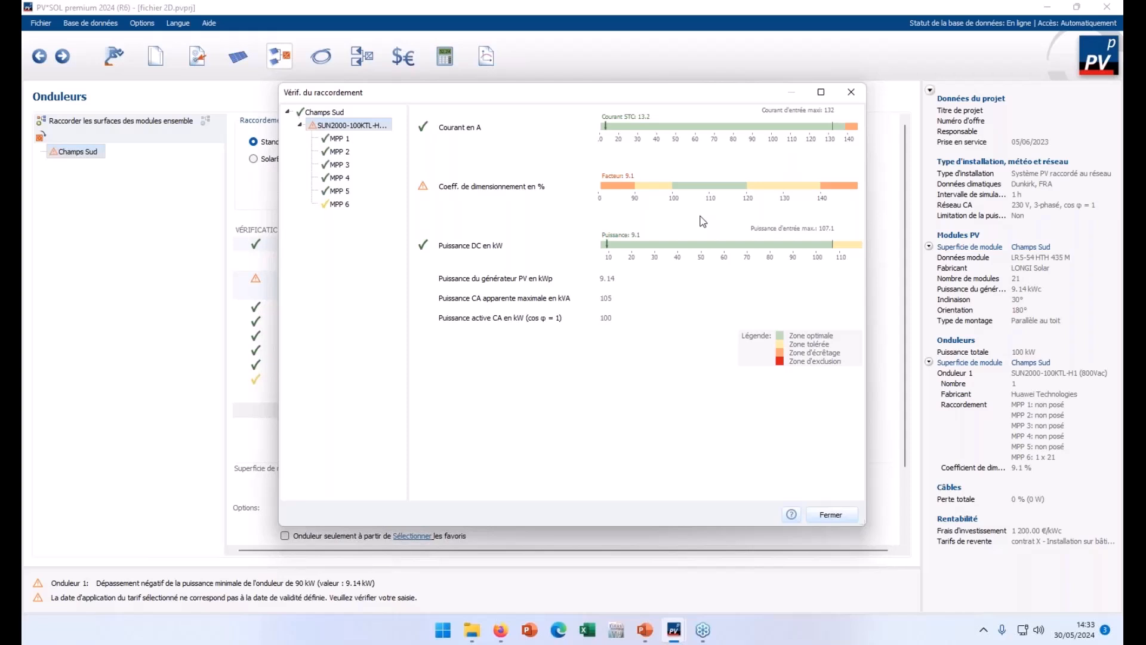
{"action": "left_click", "coordinate": [816, 521]}
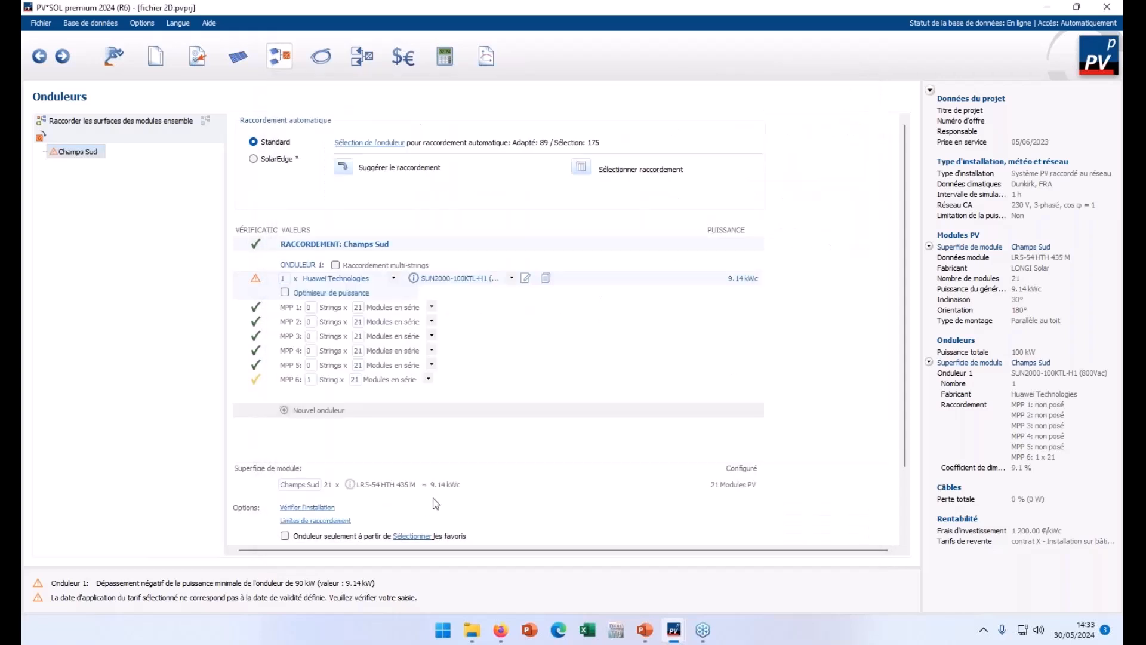
Replace the oversized inverter configuration by generating the automatic connection suggestion again.
{"action": "left_click", "coordinate": [514, 277]}
{"action": "left_click", "coordinate": [514, 277]}
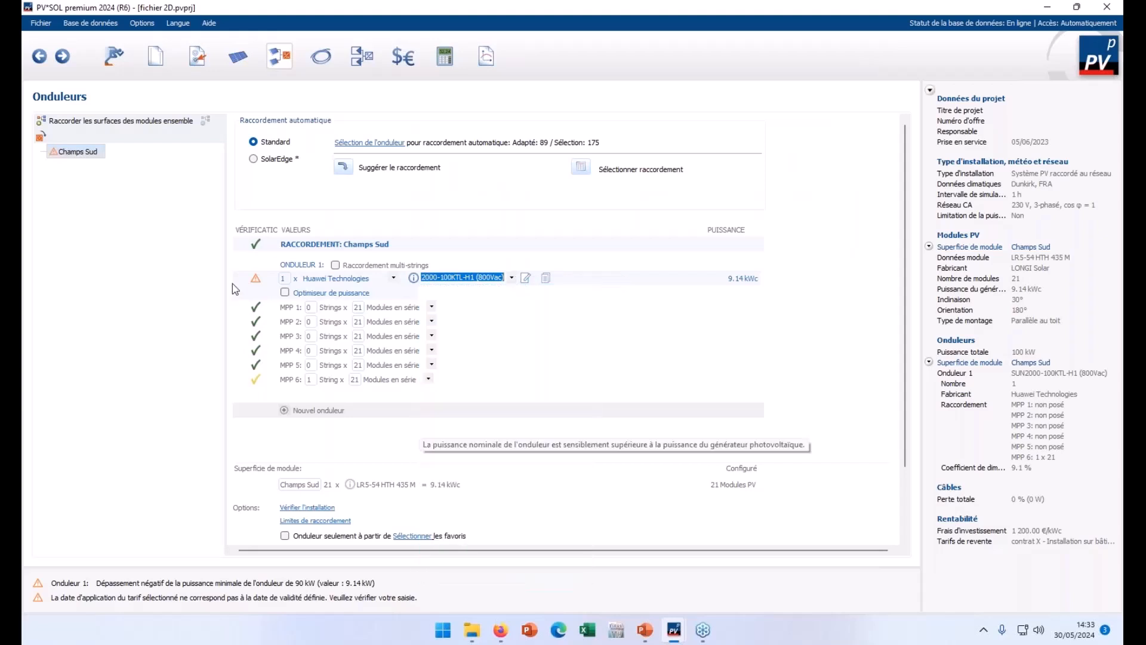
{"action": "left_click", "coordinate": [343, 167]}
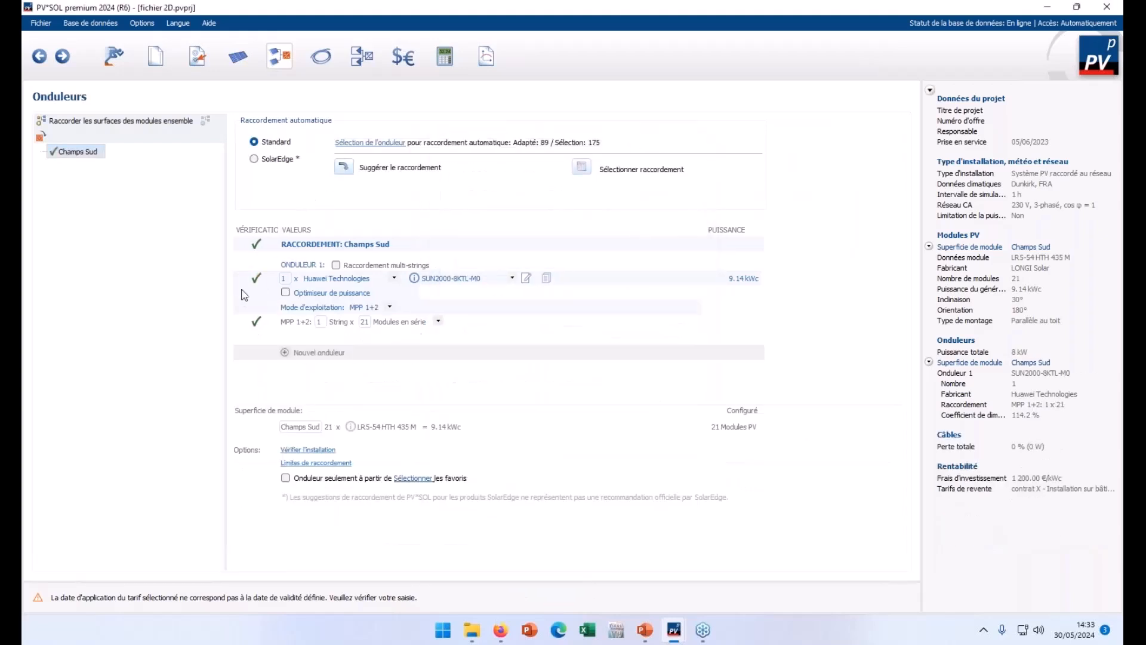
Examine the connection check for the suggested inverter and for its MPP 1+2 voltages, current and power.
{"action": "left_click", "coordinate": [257, 320]}
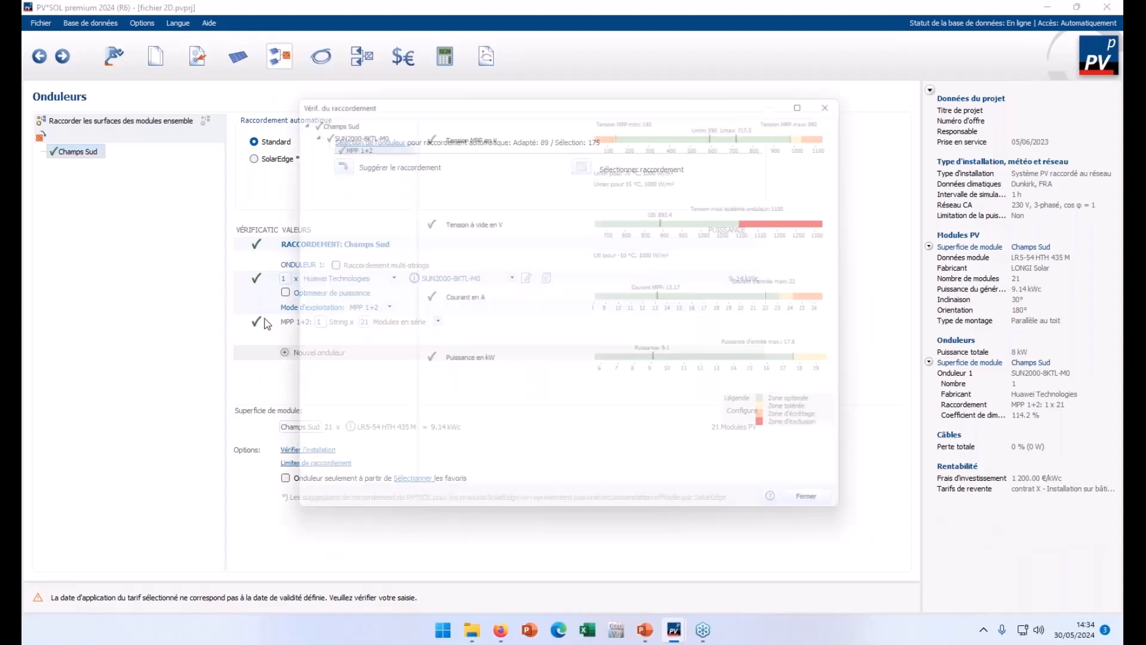
{"action": "left_click", "coordinate": [345, 125]}
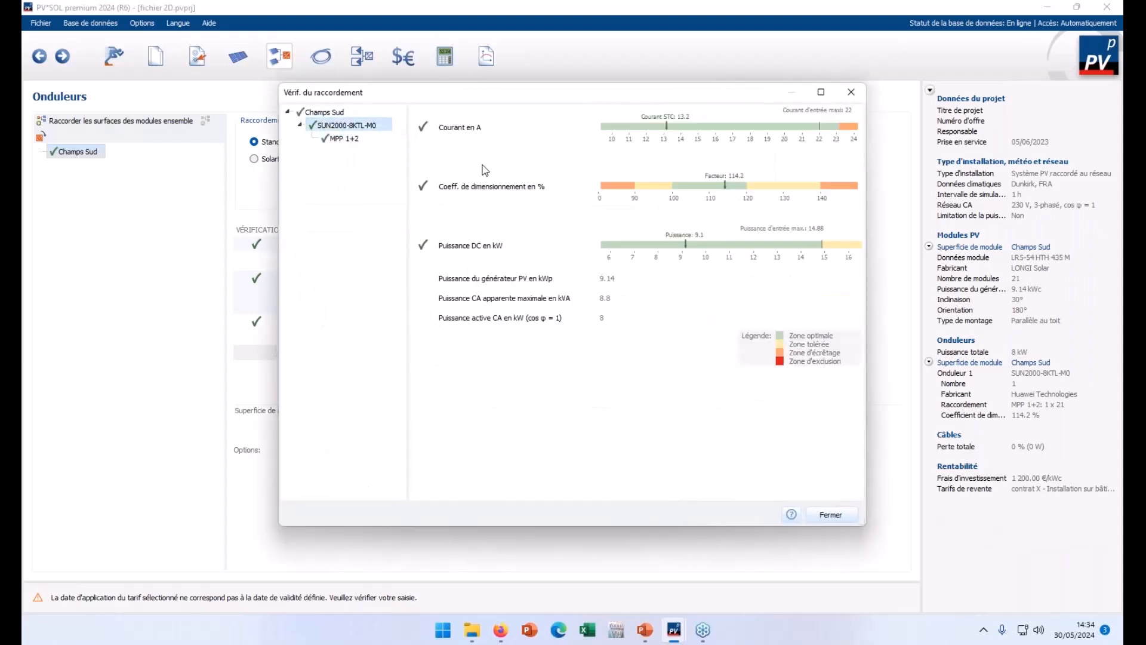
{"action": "left_click", "coordinate": [367, 140]}
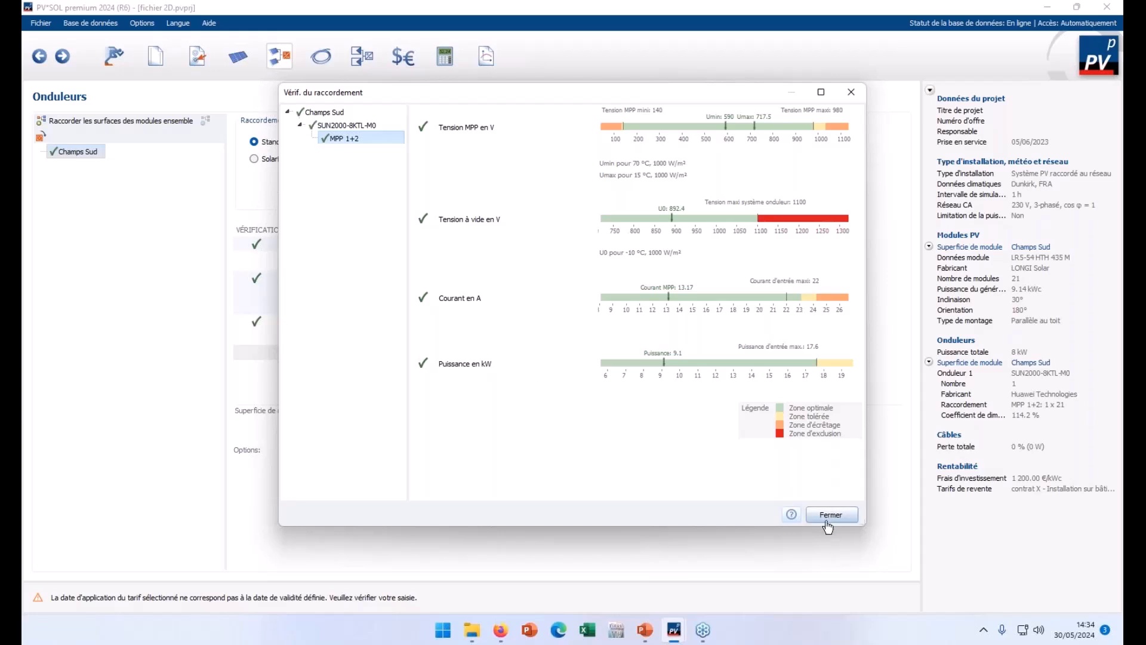
{"action": "left_click", "coordinate": [830, 515]}
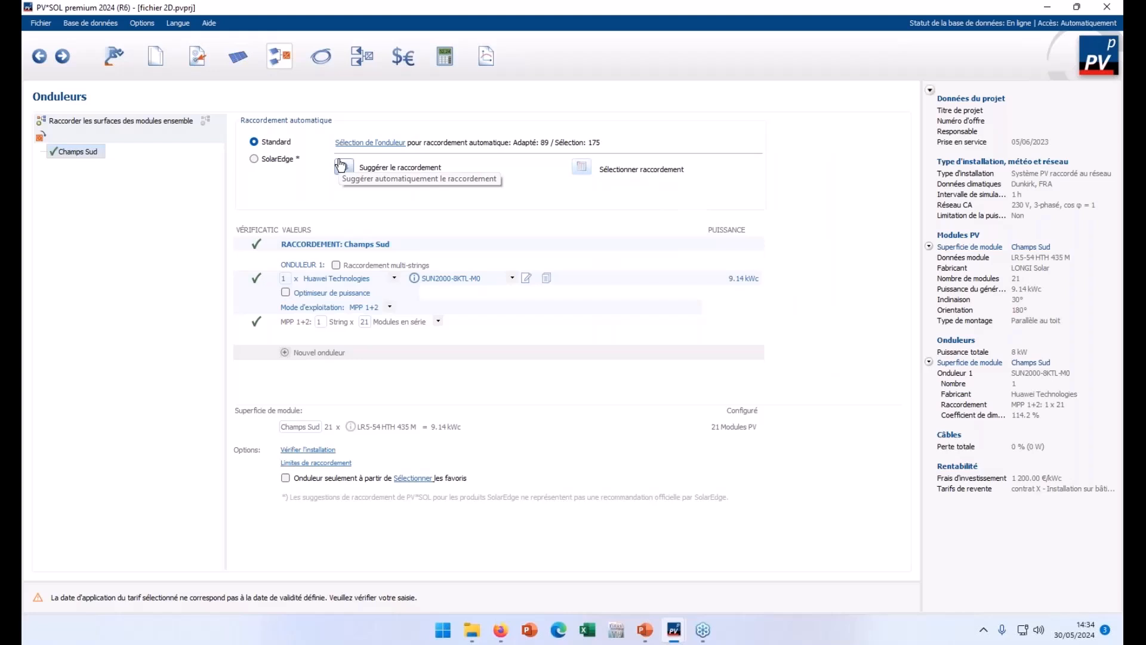
Calculate the selectable inverter connections for the Champs Sud module area and examine the first two pages of combinations.
{"action": "left_click", "coordinate": [581, 168]}
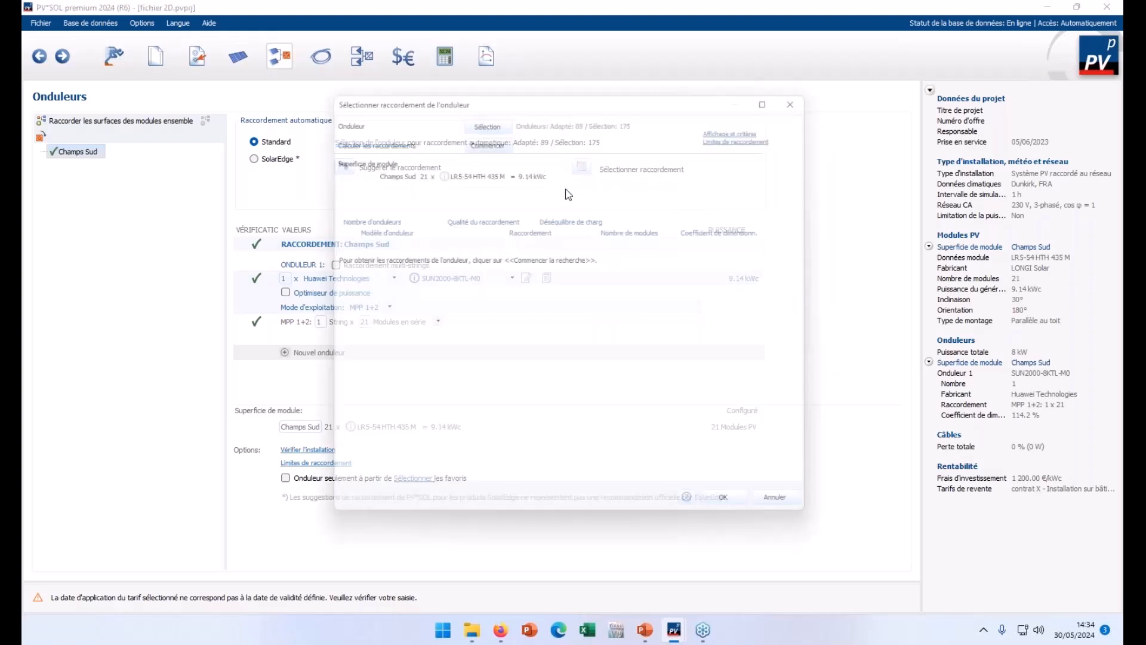
{"action": "left_click_drag", "start_coordinate": [628, 85], "coordinate": [634, 111]}
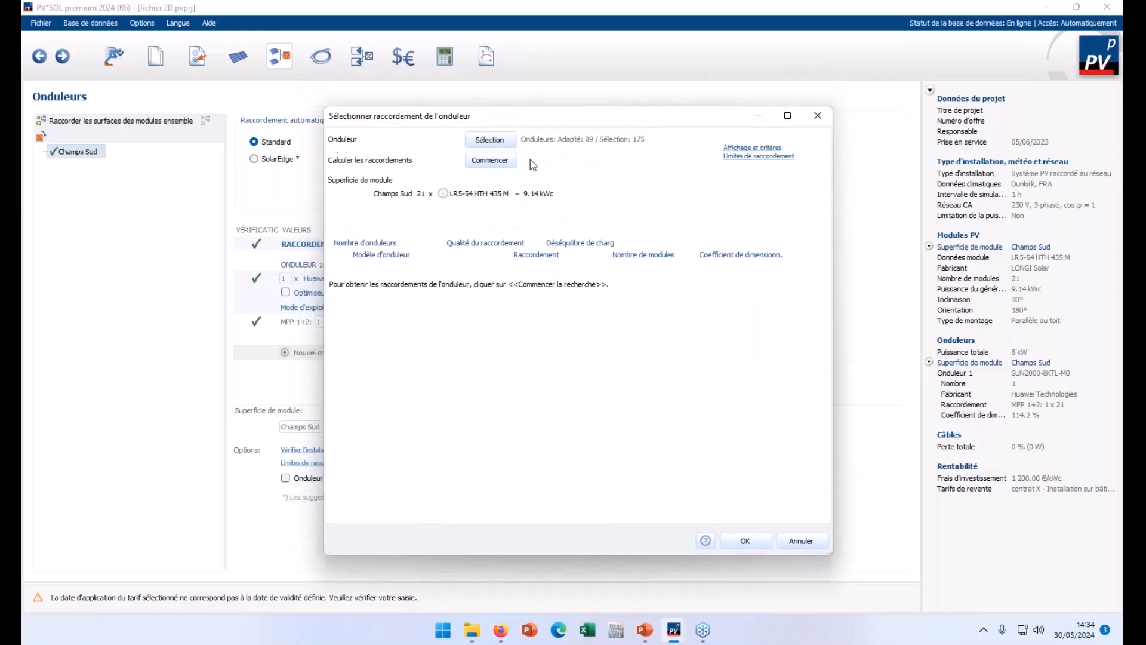
{"action": "left_click", "coordinate": [489, 160]}
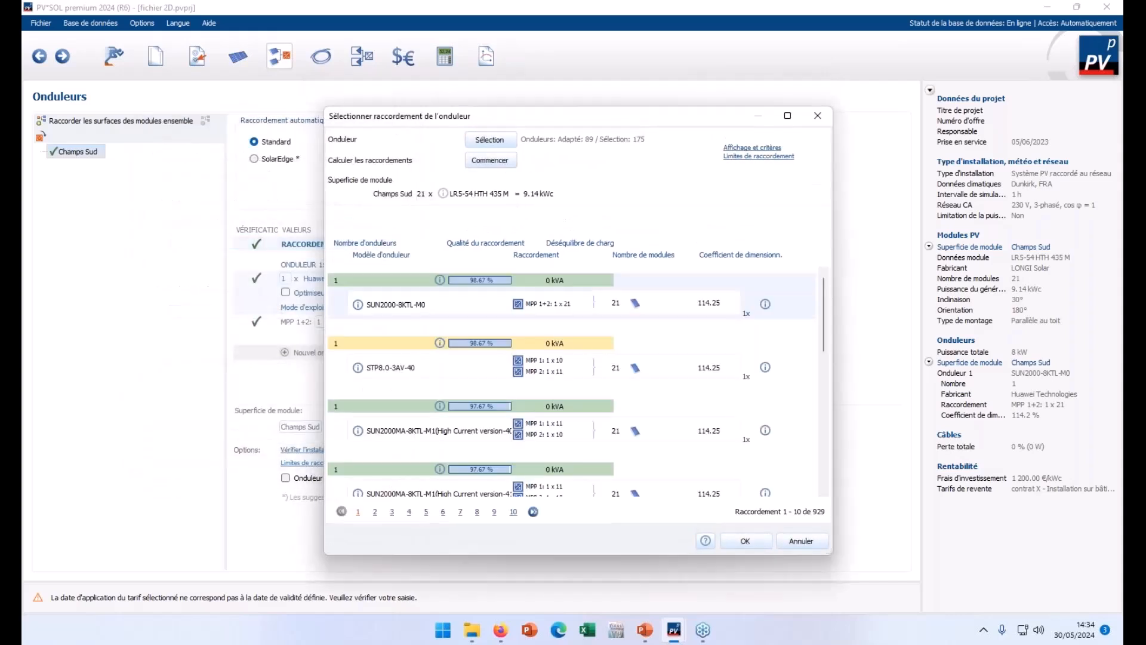
{"action": "scroll", "coordinate": [517, 296], "scroll_direction": "down", "scroll_amount": 6}
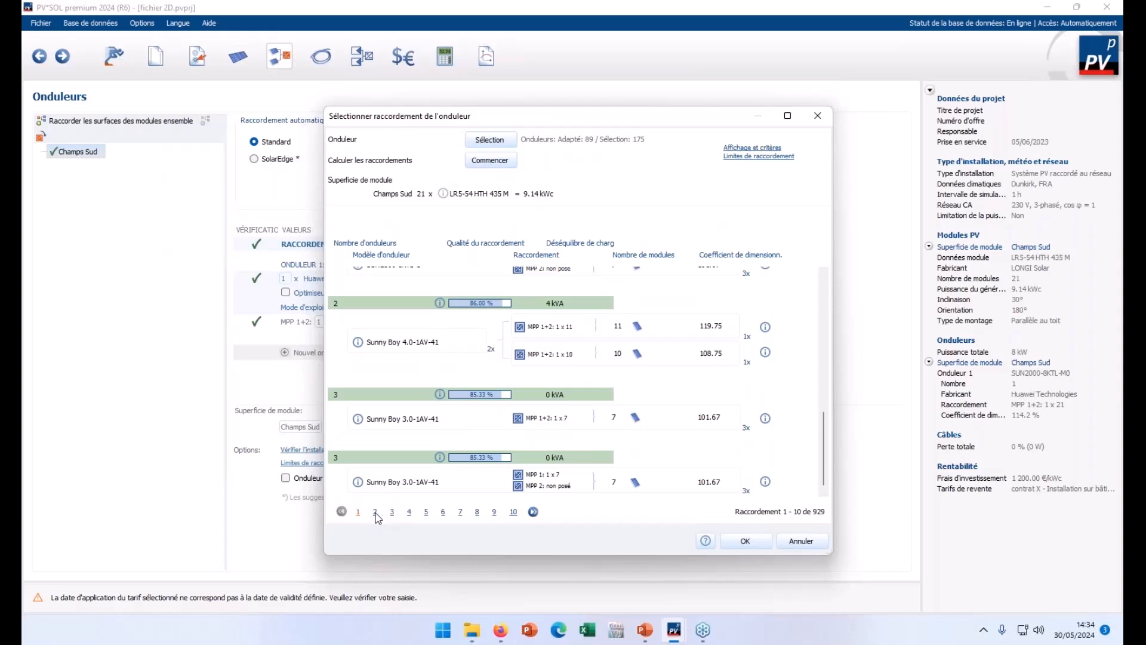
{"action": "left_click", "coordinate": [533, 512]}
{"action": "scroll", "coordinate": [470, 338], "scroll_direction": "down", "scroll_amount": 6}
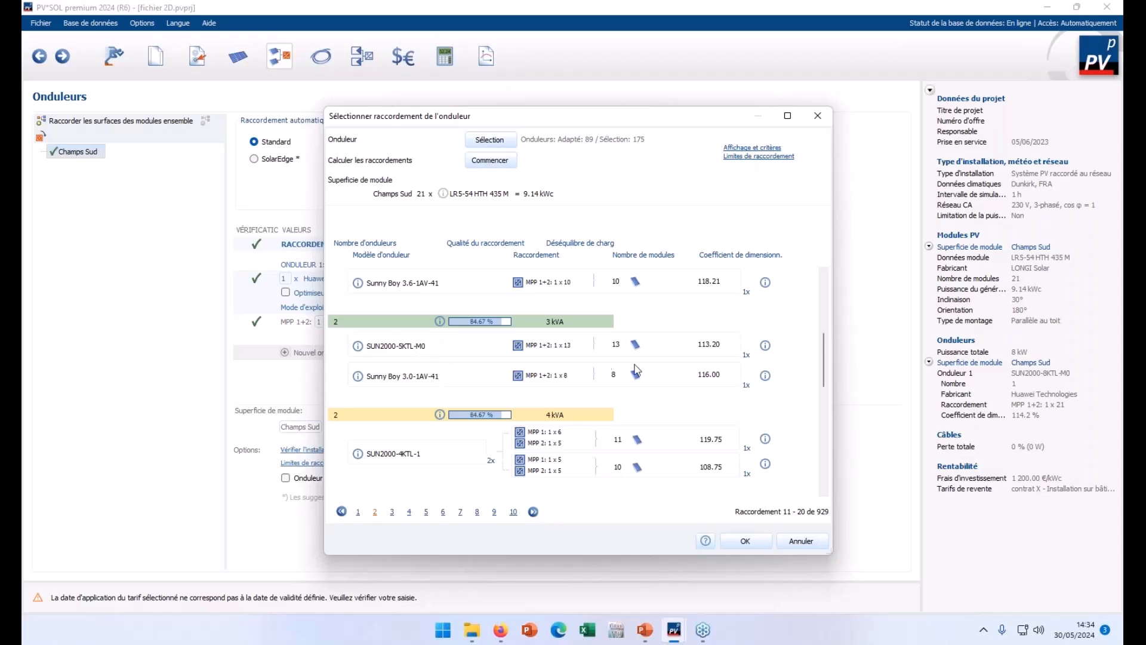
{"action": "scroll", "coordinate": [549, 373], "scroll_direction": "down", "scroll_amount": 3}
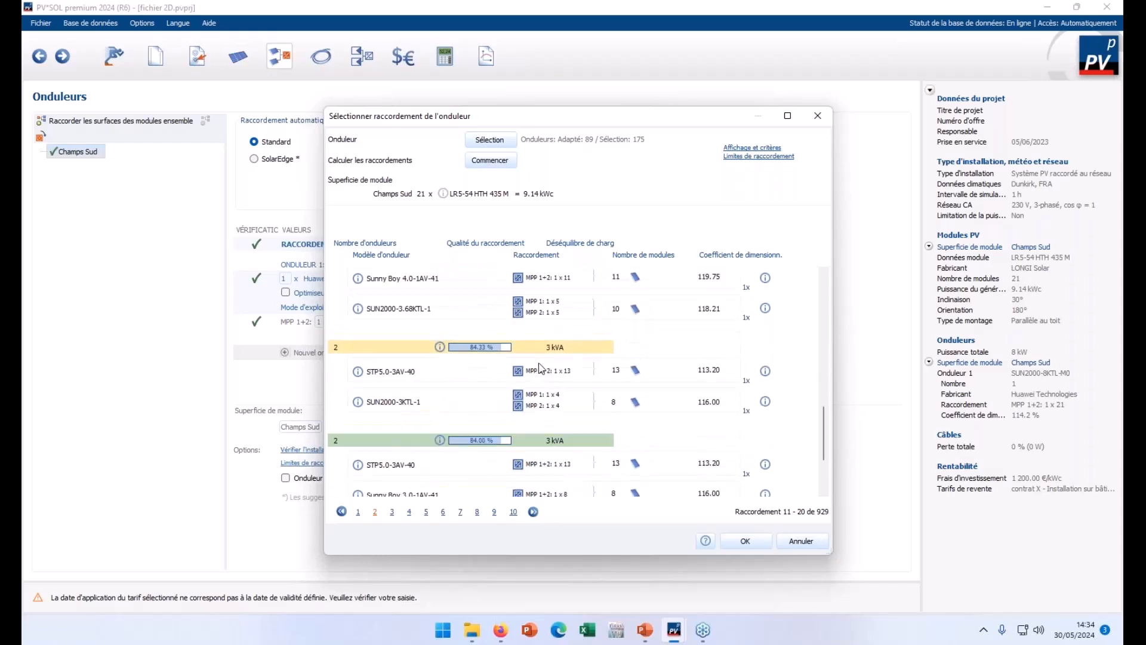
{"action": "scroll", "coordinate": [471, 405], "scroll_direction": "up", "scroll_amount": 5}
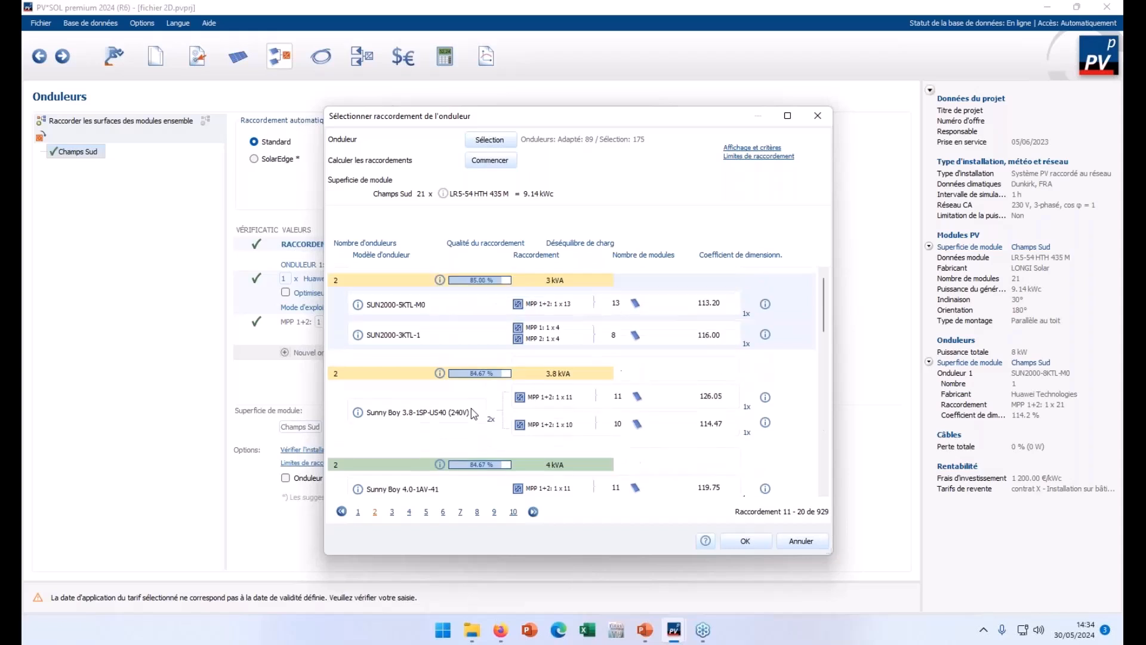
{"action": "scroll", "coordinate": [471, 412], "scroll_direction": "down", "scroll_amount": 6}
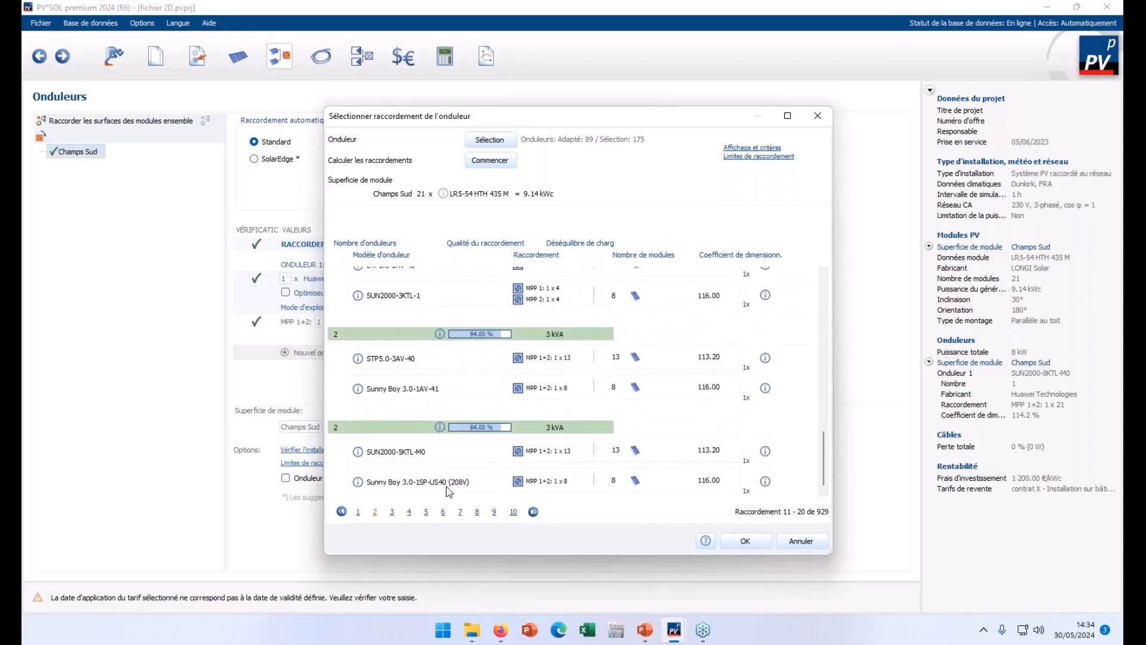
Choose the SUN2000MA-8KTL-M1 (High Current version-400Vac) connection with 11 modules on MPP 1 and 10 on MPP 2.
{"action": "left_click", "coordinate": [358, 511]}
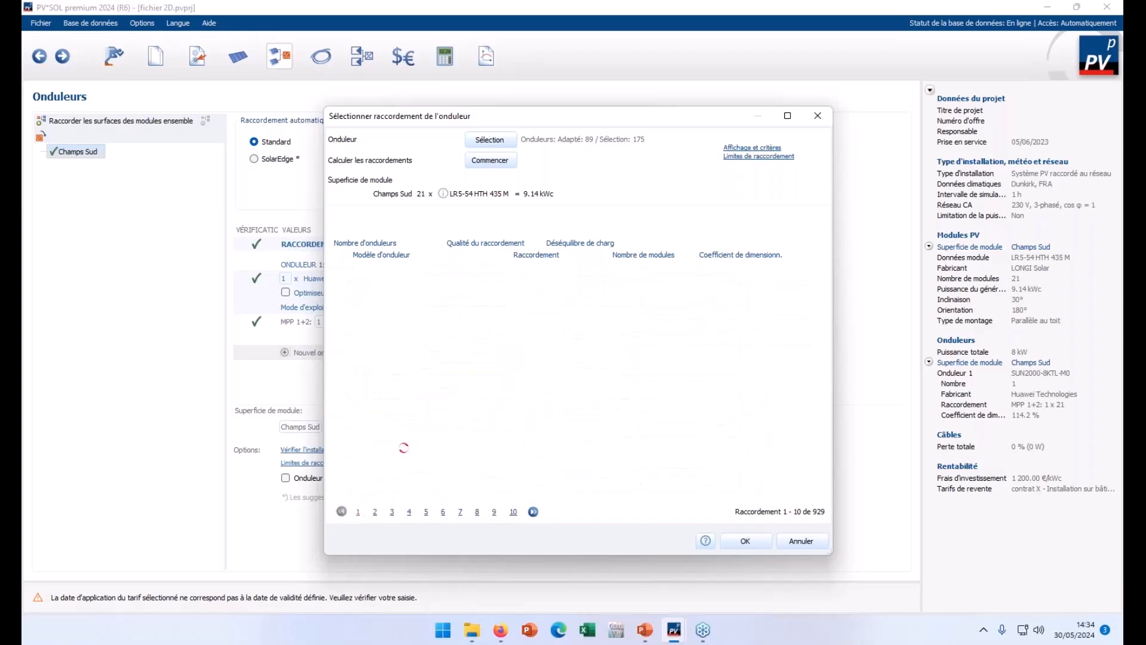
{"action": "left_click", "coordinate": [371, 426]}
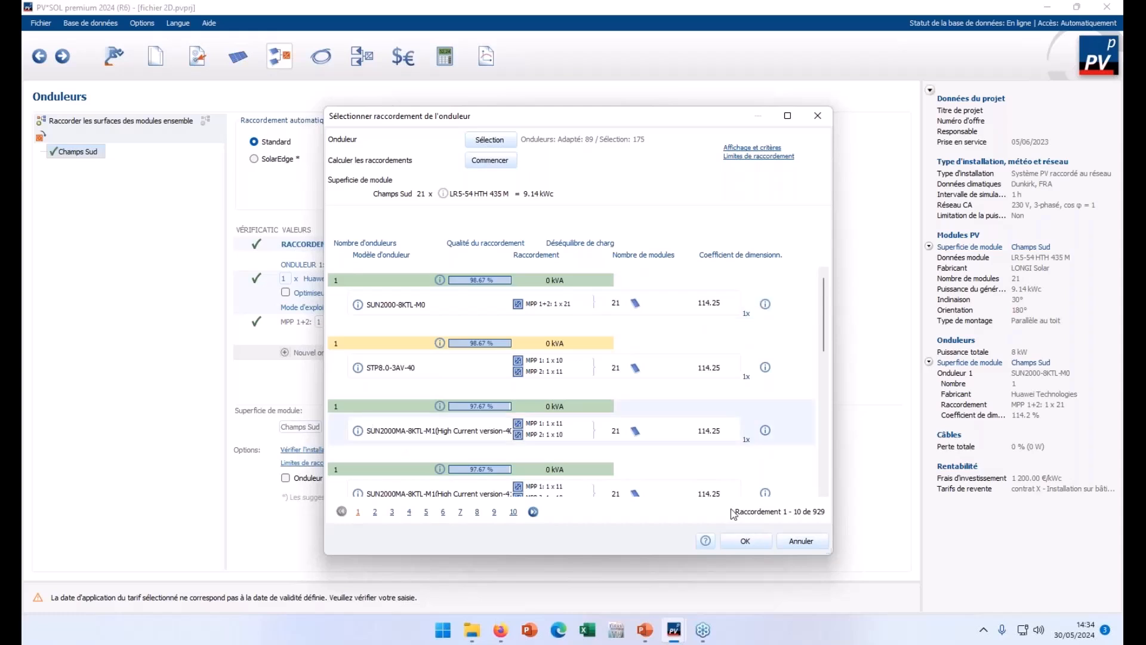
{"action": "left_click", "coordinate": [770, 548]}
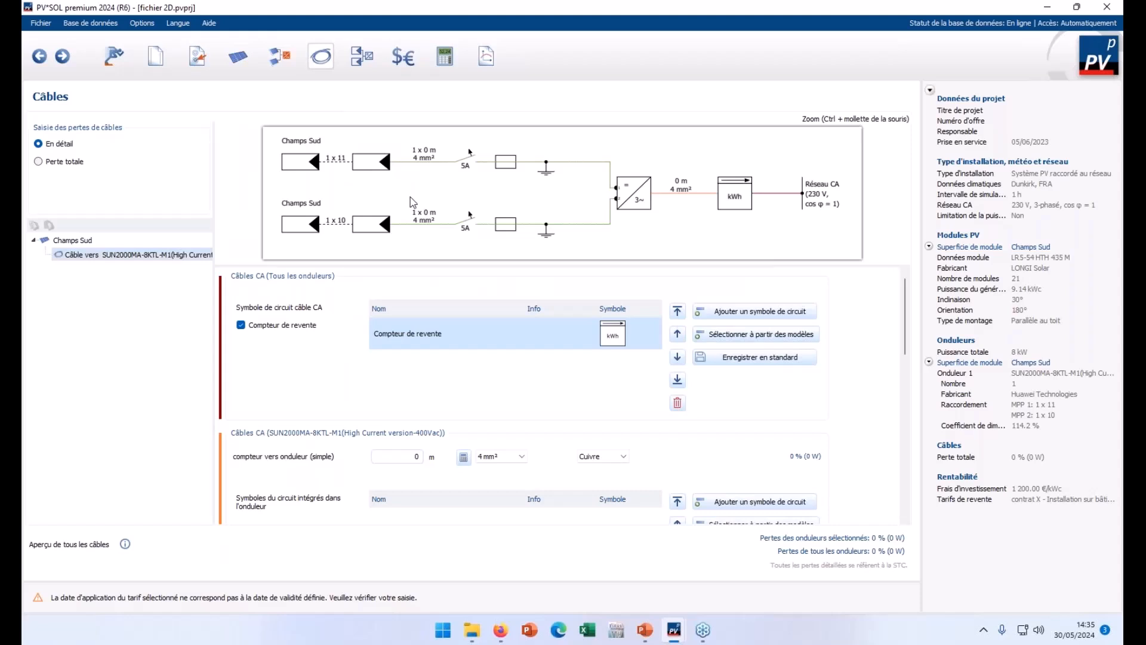
Examine the cable diagram and AC cable settings, and compare them with the MPP 1 and MPP 2 strings in the inverter configuration.
{"action": "scroll", "coordinate": [530, 324], "scroll_direction": "down", "scroll_amount": 5}
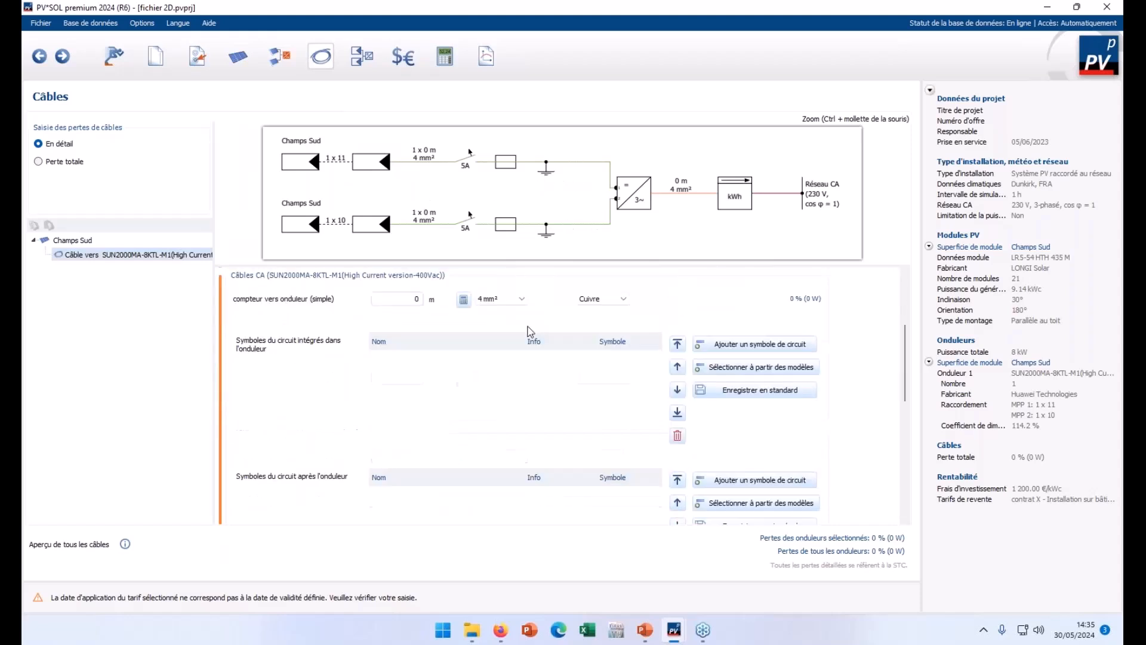
{"action": "scroll", "coordinate": [528, 323], "scroll_direction": "up", "scroll_amount": 5}
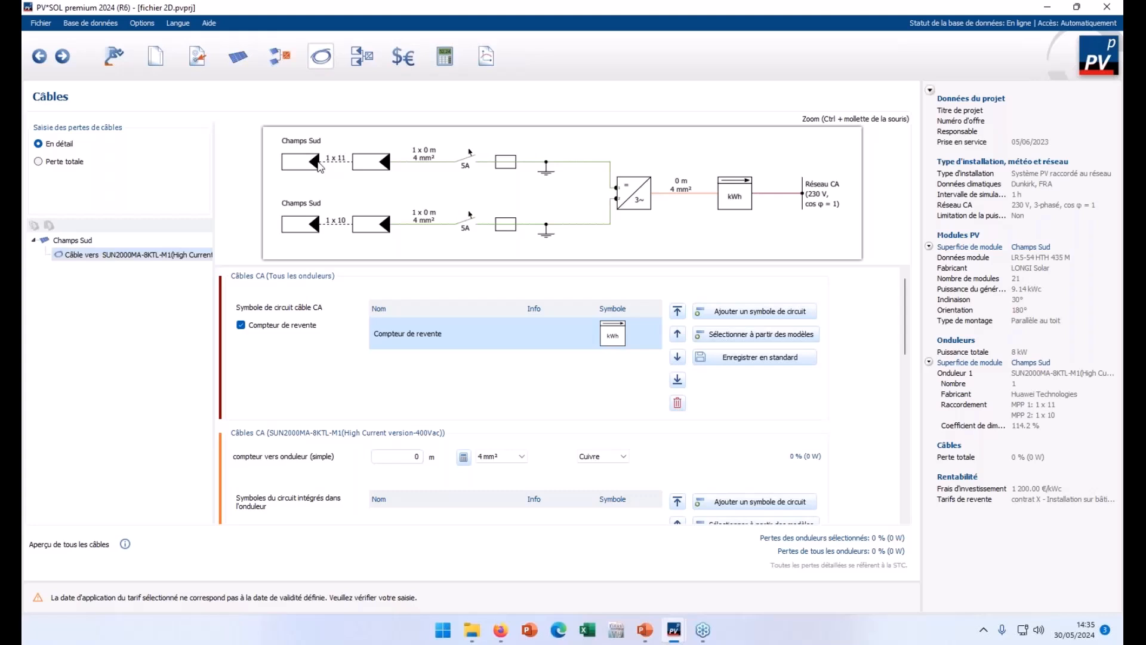
{"action": "left_click", "coordinate": [279, 55]}
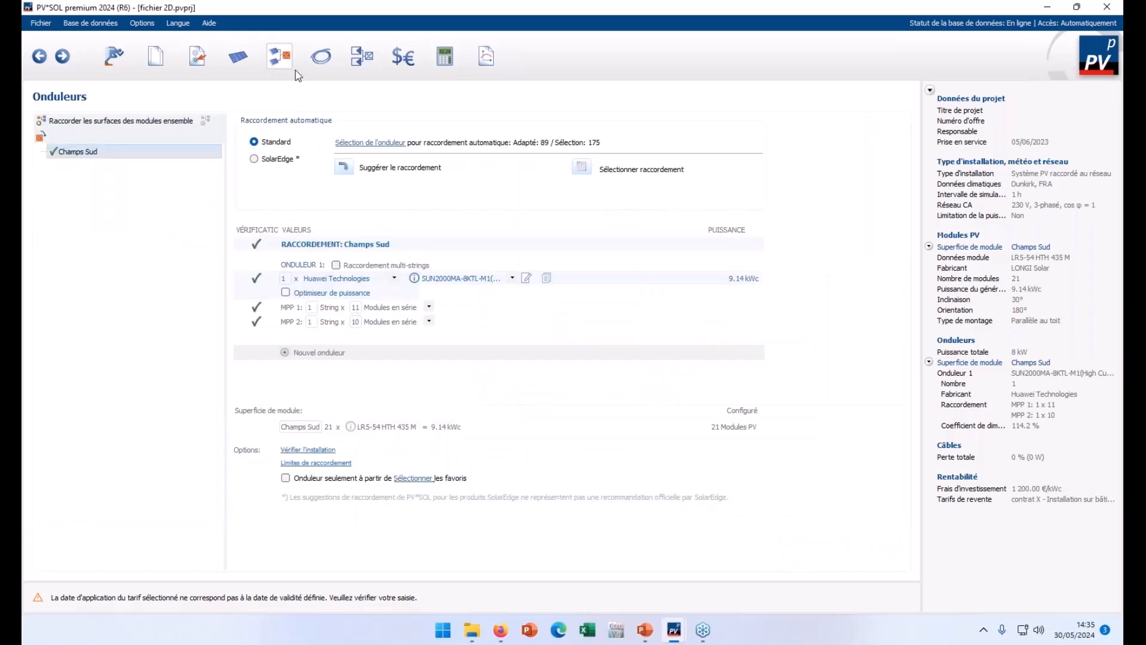
{"action": "left_click", "coordinate": [323, 60]}
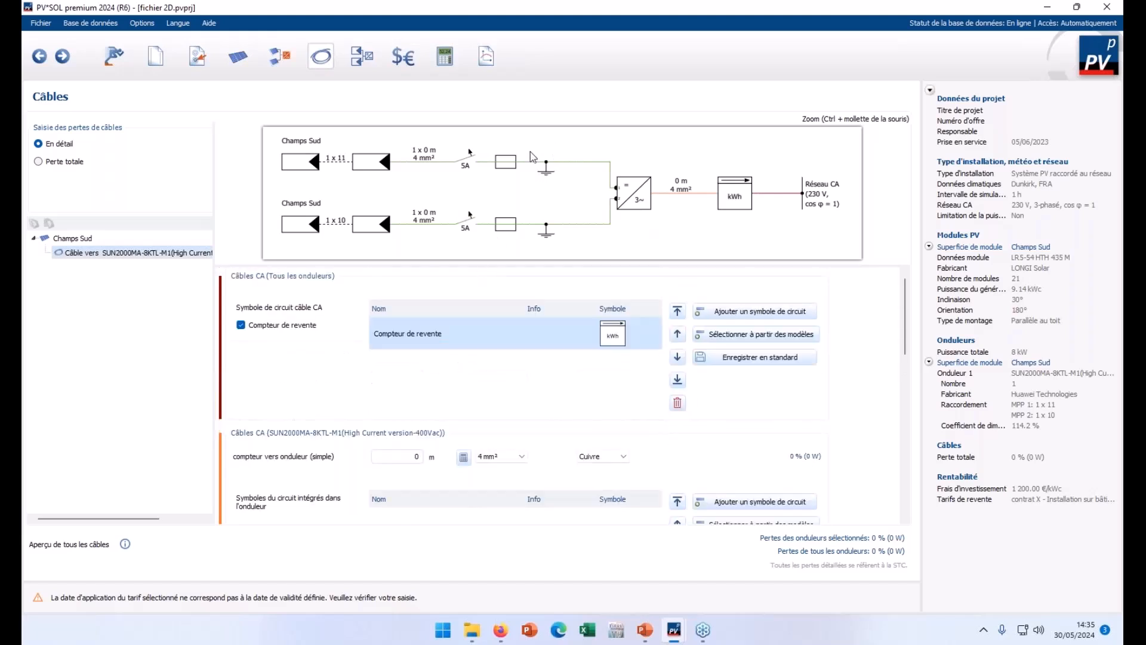
Set the MPP 1 string line's cross-section to 6 mm² and remove its circuit breaker, fuse and earthing symbols.
{"action": "scroll", "coordinate": [512, 301], "scroll_direction": "down", "scroll_amount": 6}
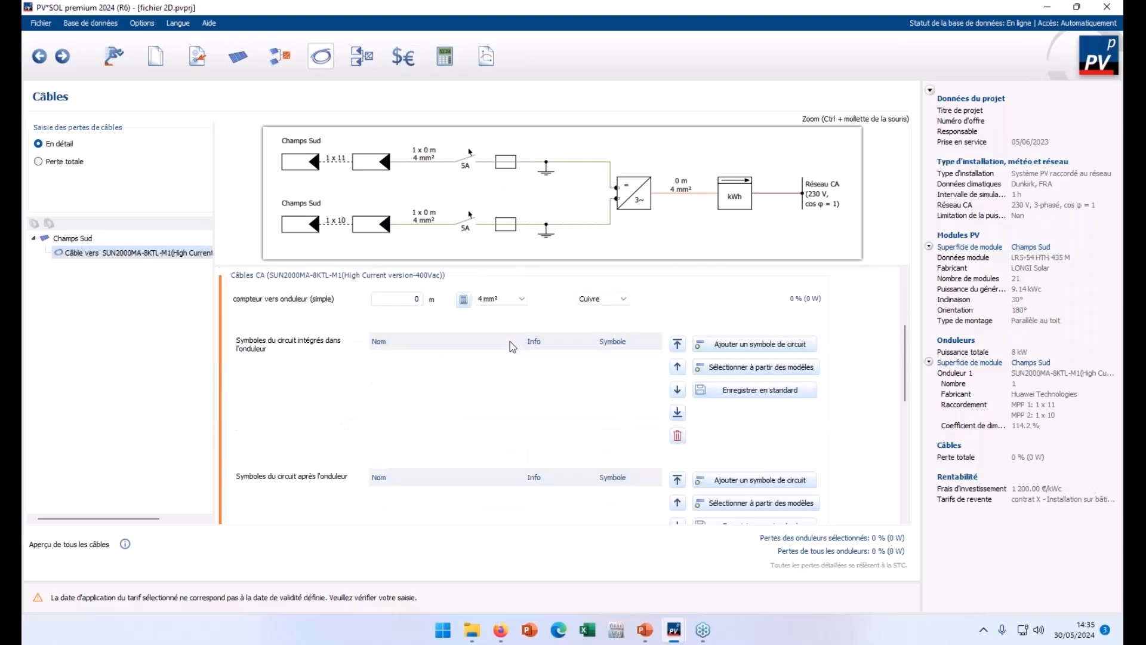
{"action": "scroll", "coordinate": [512, 347], "scroll_direction": "down", "scroll_amount": 3}
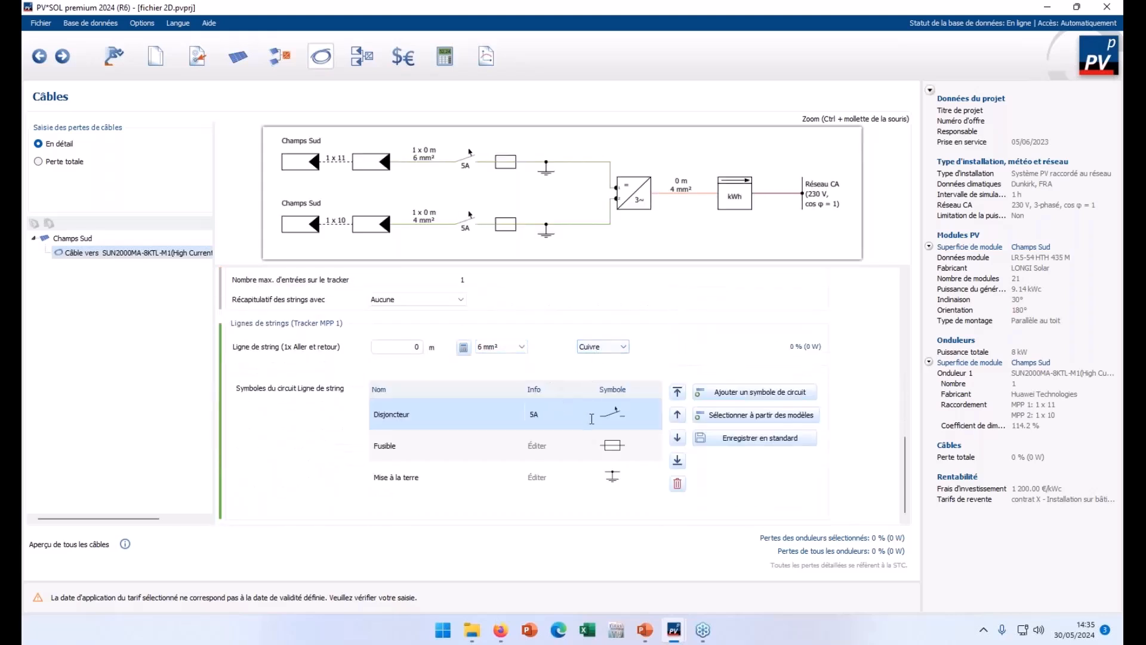
{"action": "left_click", "coordinate": [678, 487]}
{"action": "left_click", "coordinate": [679, 487]}
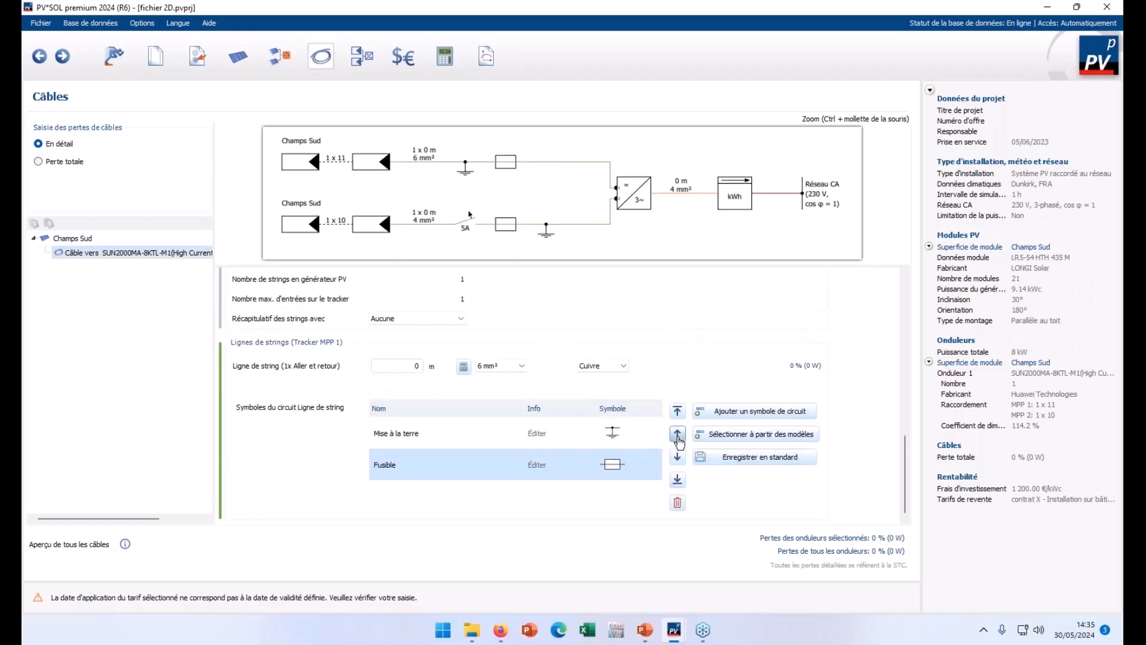
{"action": "left_click", "coordinate": [677, 434]}
{"action": "left_click", "coordinate": [677, 505]}
{"action": "left_click", "coordinate": [678, 508]}
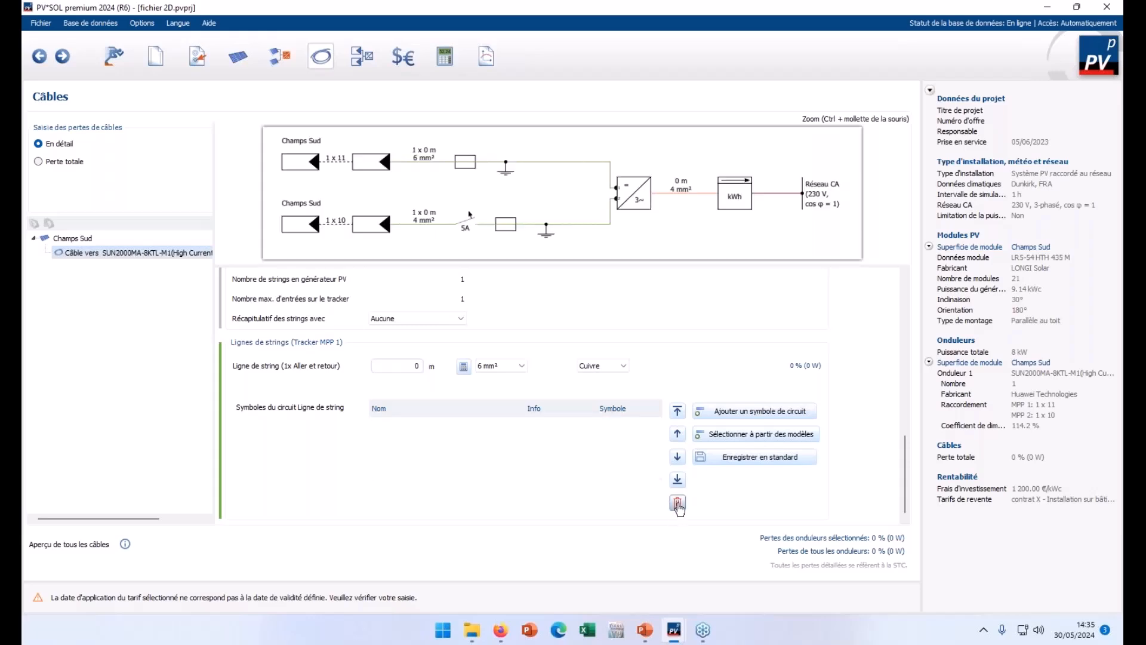
Add the Deux conducteurs circuit symbol to the MPP 1 string line.
{"action": "left_click", "coordinate": [757, 410]}
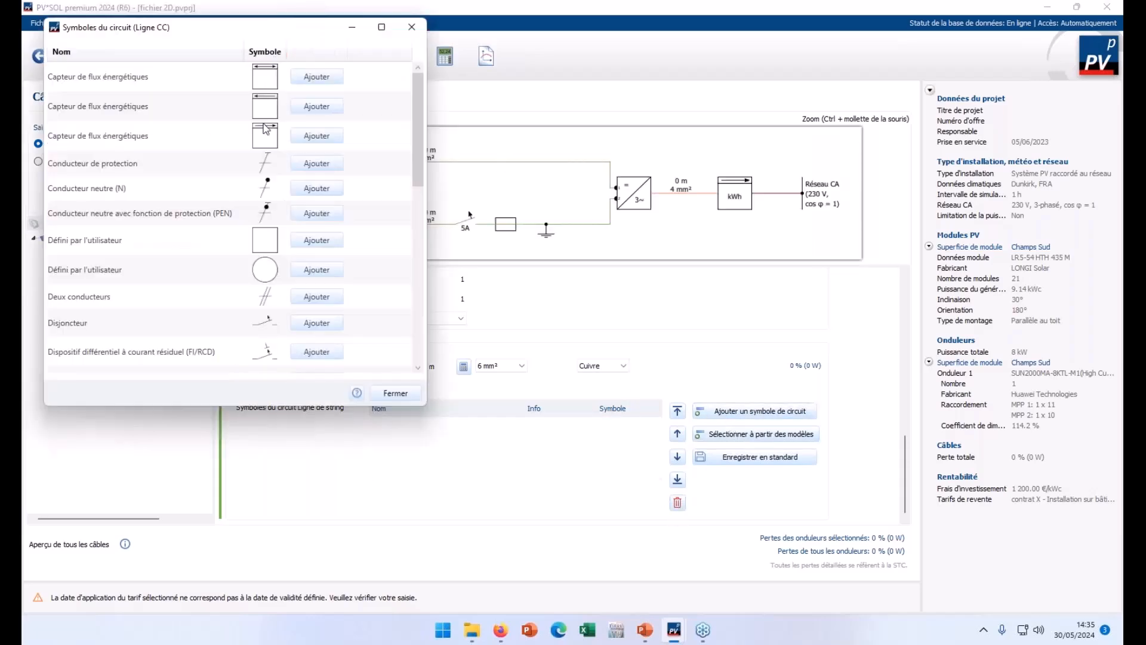
{"action": "scroll", "coordinate": [280, 168], "scroll_direction": "down", "scroll_amount": 10}
{"action": "scroll", "coordinate": [287, 186], "scroll_direction": "up", "scroll_amount": 10}
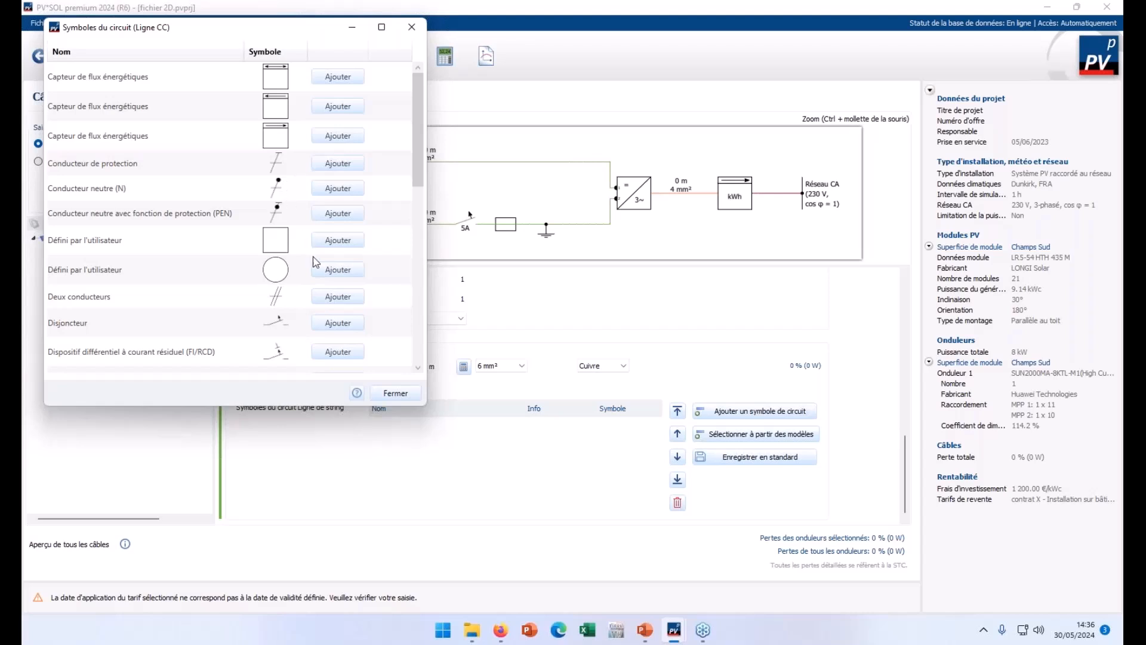
{"action": "left_click", "coordinate": [338, 297]}
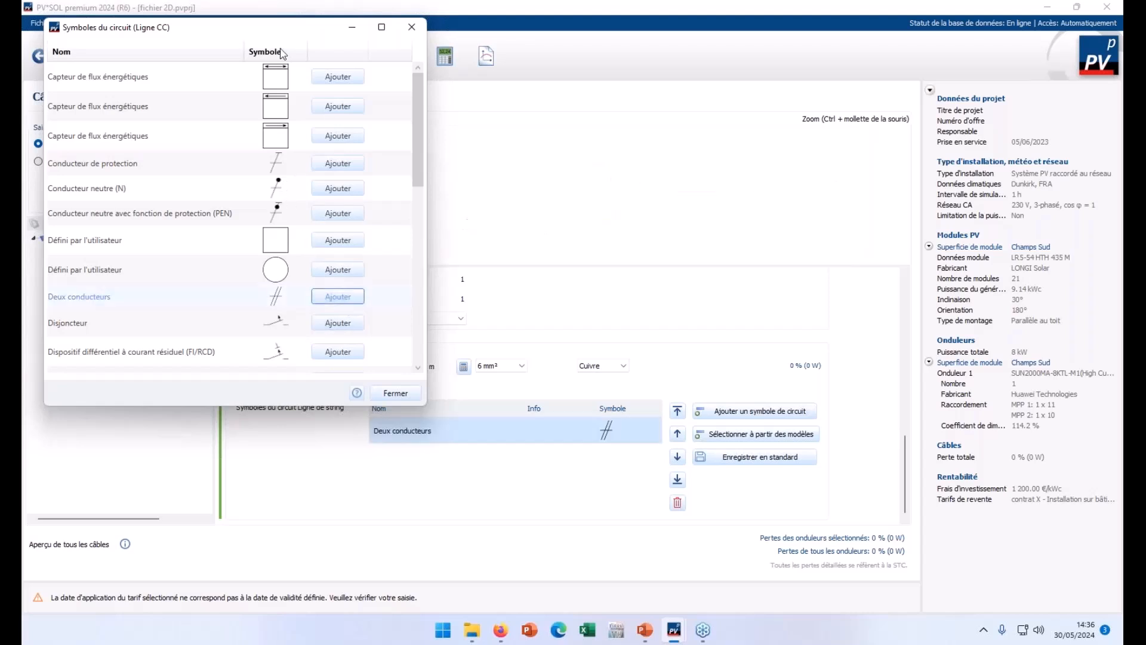
{"action": "left_click_drag", "start_coordinate": [321, 53], "coordinate": [443, 128]}
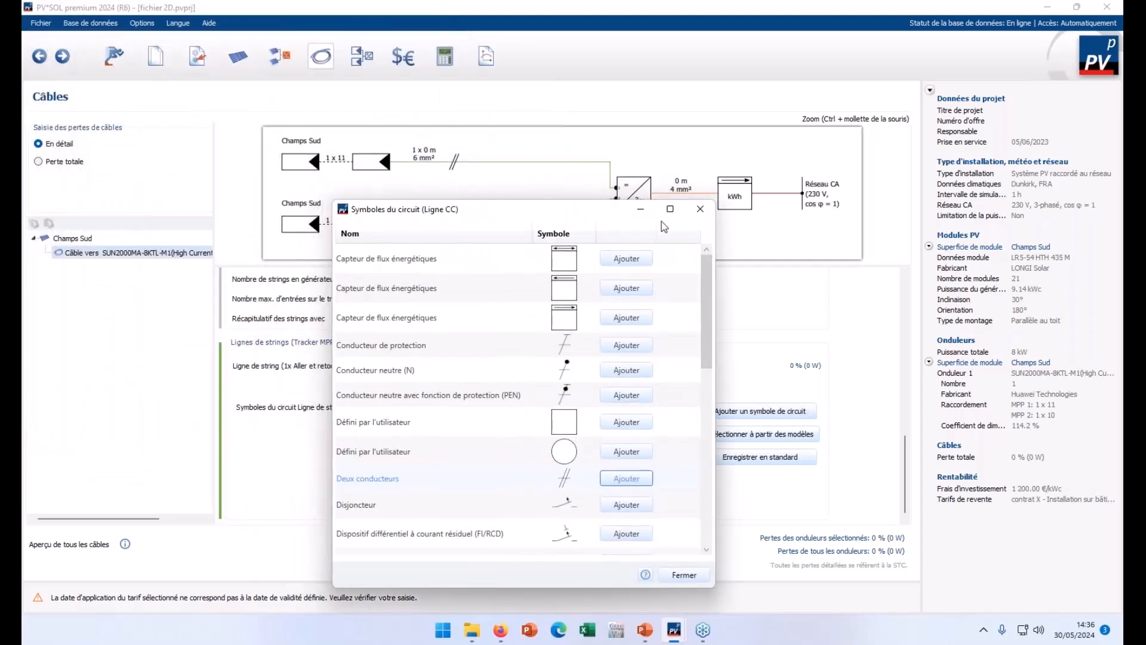
{"action": "left_click", "coordinate": [697, 207]}
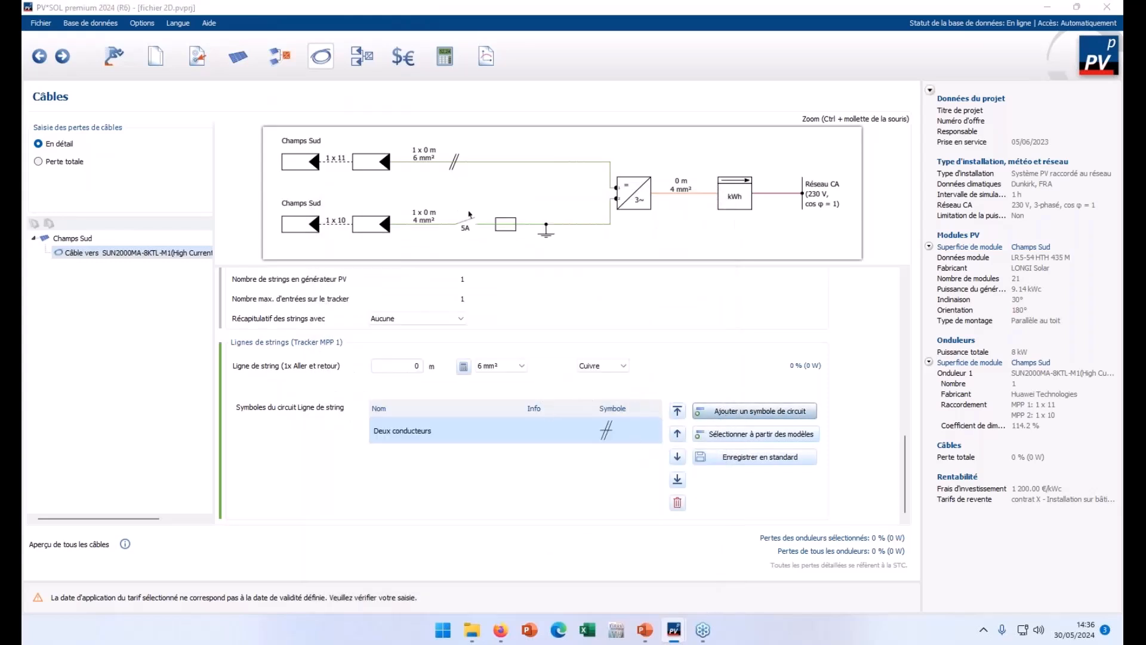
Add a Disjoncteur symbol to the MPP 1 string line and label it 5A.
{"action": "left_click", "coordinate": [730, 413]}
{"action": "left_click", "coordinate": [334, 339]}
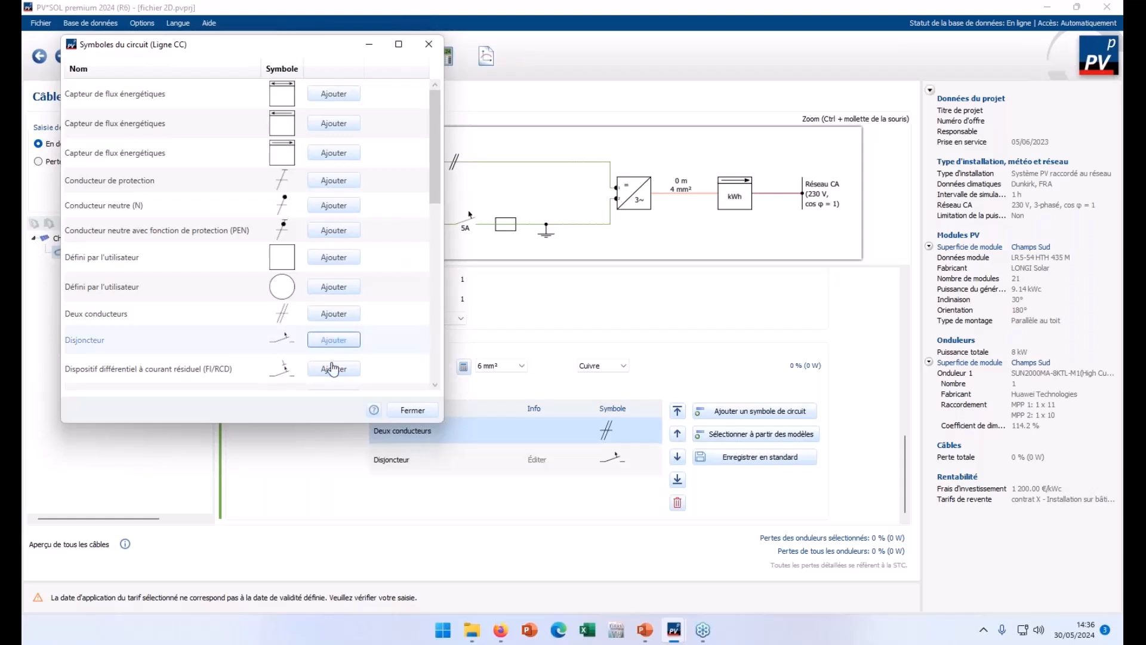
{"action": "left_click", "coordinate": [412, 410]}
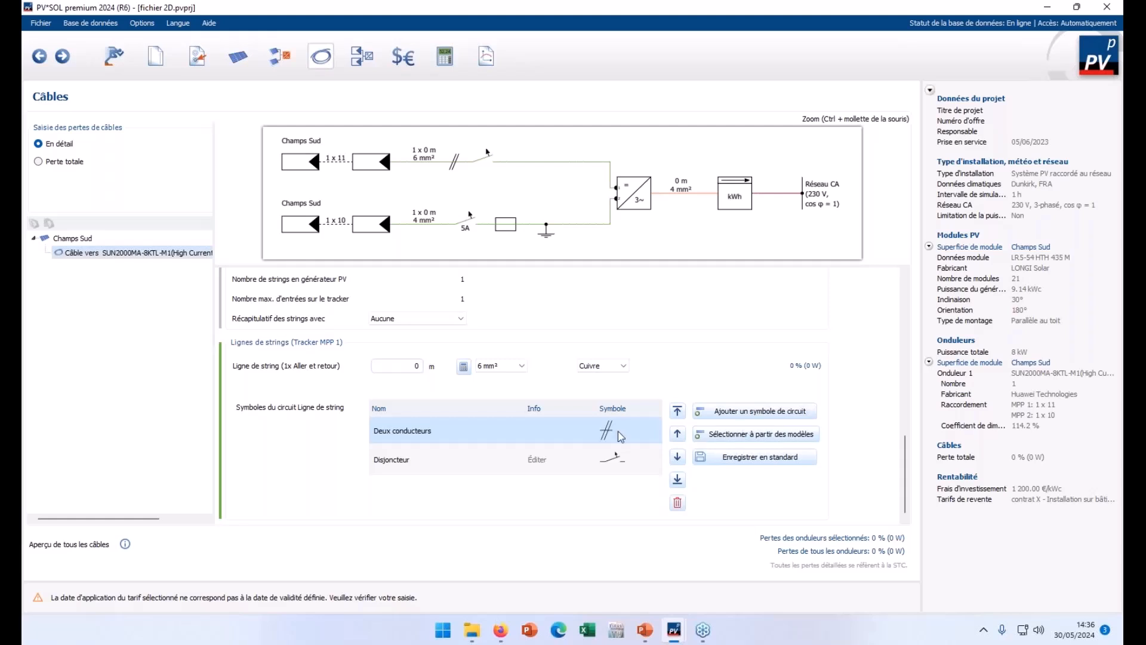
{"action": "left_click", "coordinate": [539, 463]}
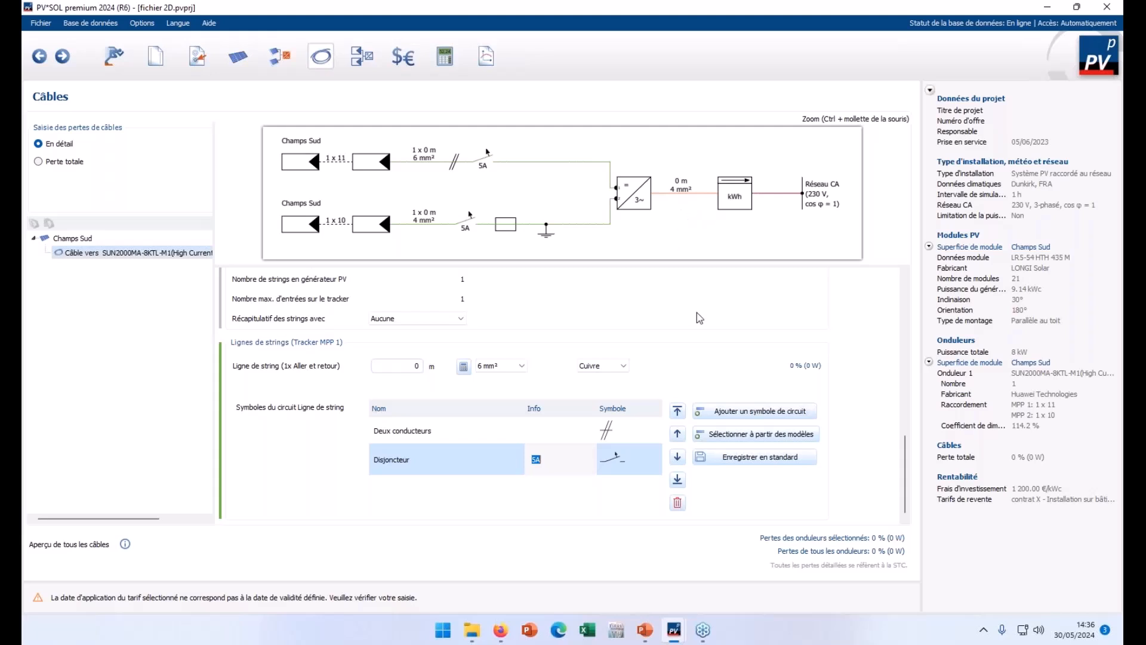
Set the length of the AC cable between meter and inverter to 40 m.
{"action": "scroll", "coordinate": [692, 287], "scroll_direction": "up", "scroll_amount": 6}
{"action": "scroll", "coordinate": [531, 291], "scroll_direction": "up", "scroll_amount": 3}
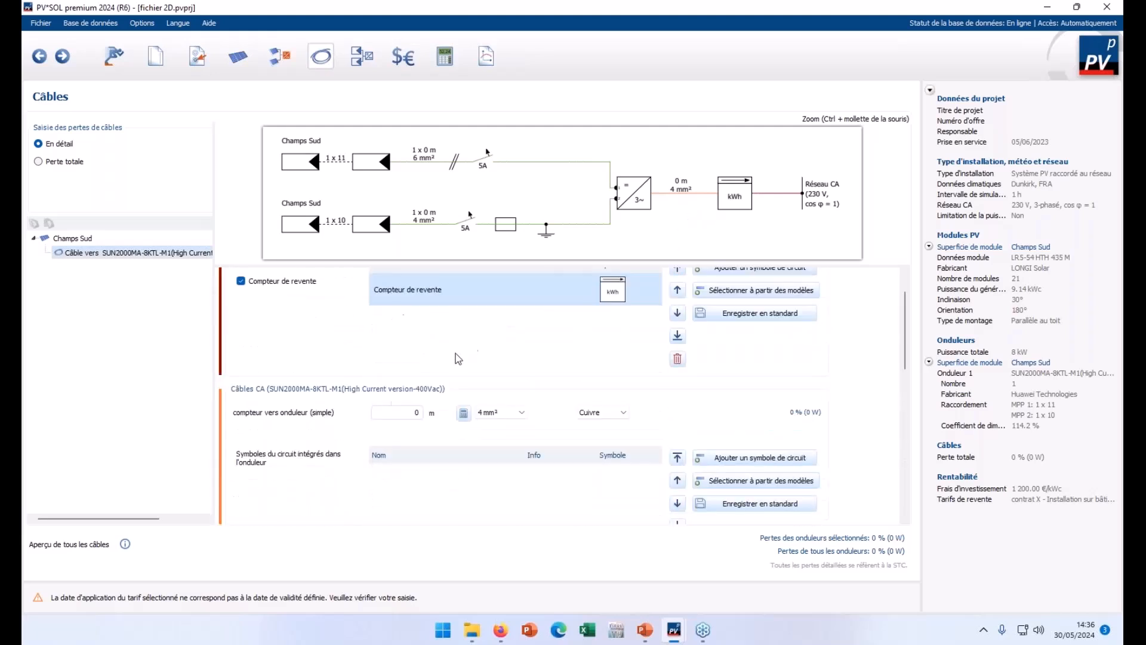
{"action": "left_click", "coordinate": [395, 411]}
{"action": "type", "text": "40"}
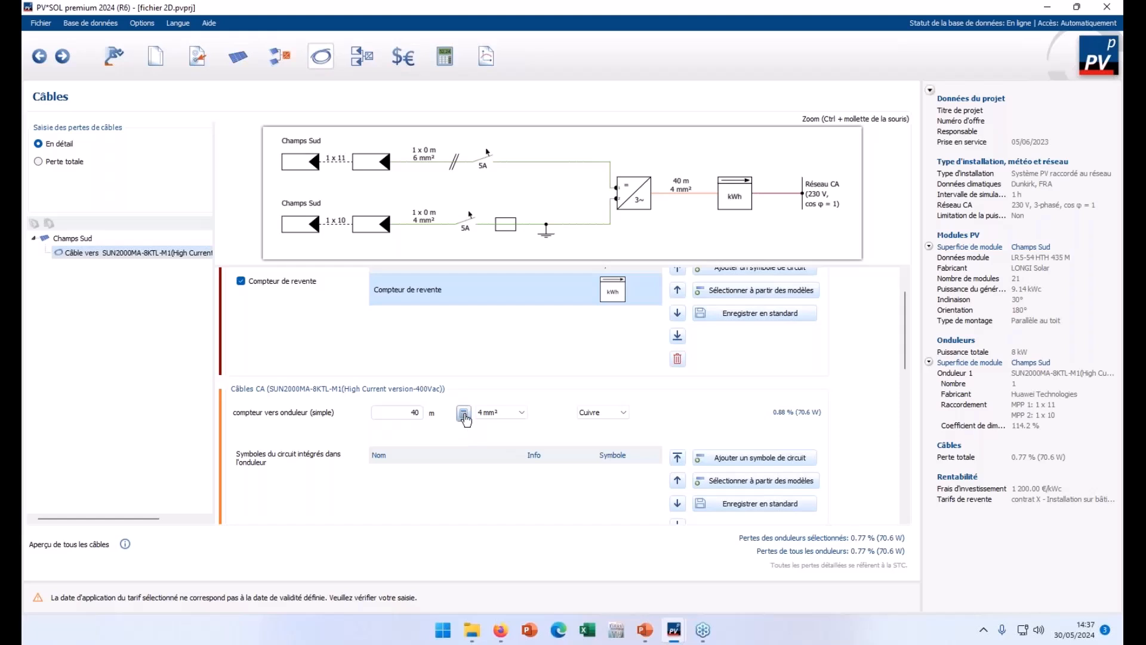
Set the meter-to-inverter AC cable length to 50 m and calculate its cross-section for losses below 1 %.
{"action": "left_click_drag", "start_coordinate": [406, 413], "coordinate": [463, 413]}
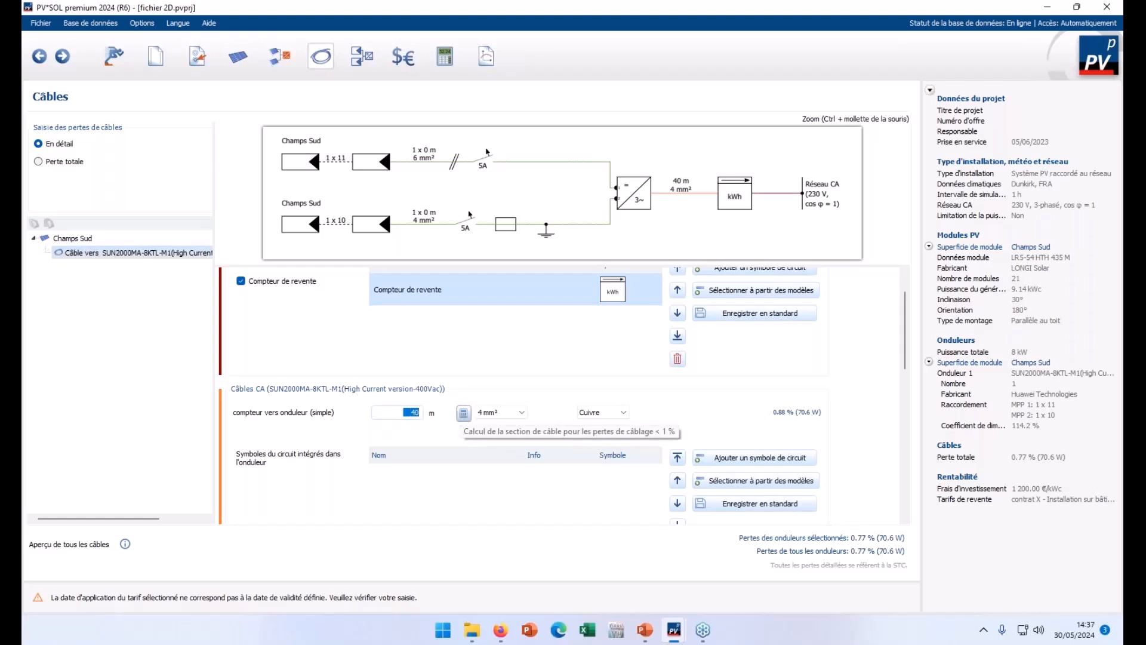
{"action": "left_click", "coordinate": [463, 413]}
{"action": "type", "text": "50"}
{"action": "left_click", "coordinate": [463, 419]}
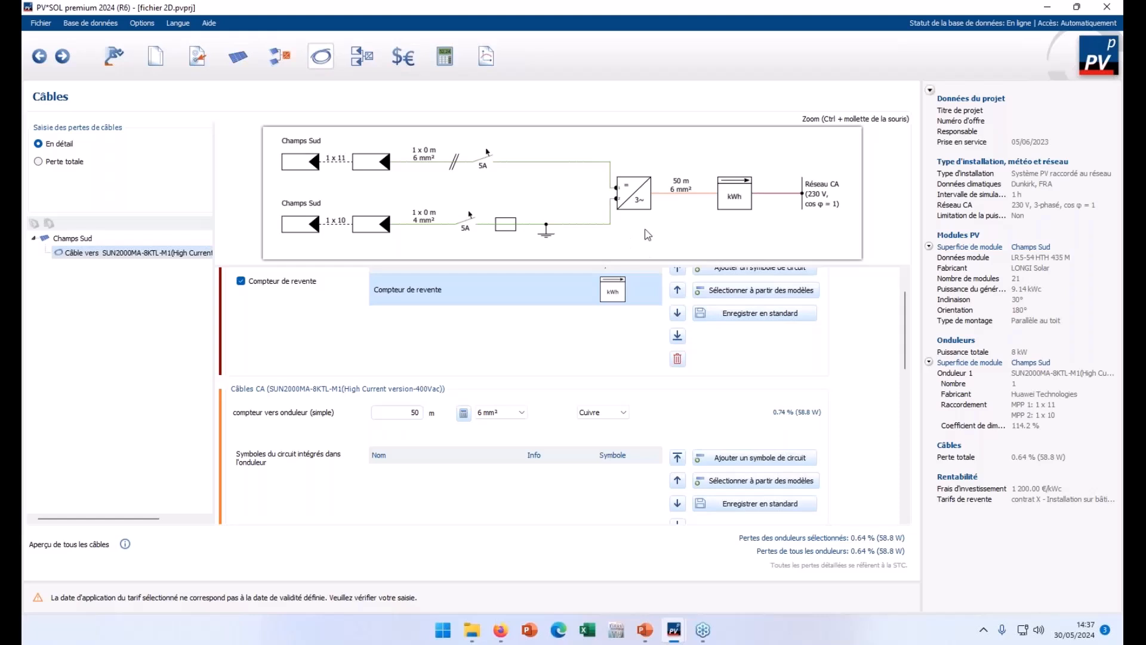
Set the cross-section of the meter-to-inverter AC cable to 4 mm².
{"action": "left_click", "coordinate": [511, 417]}
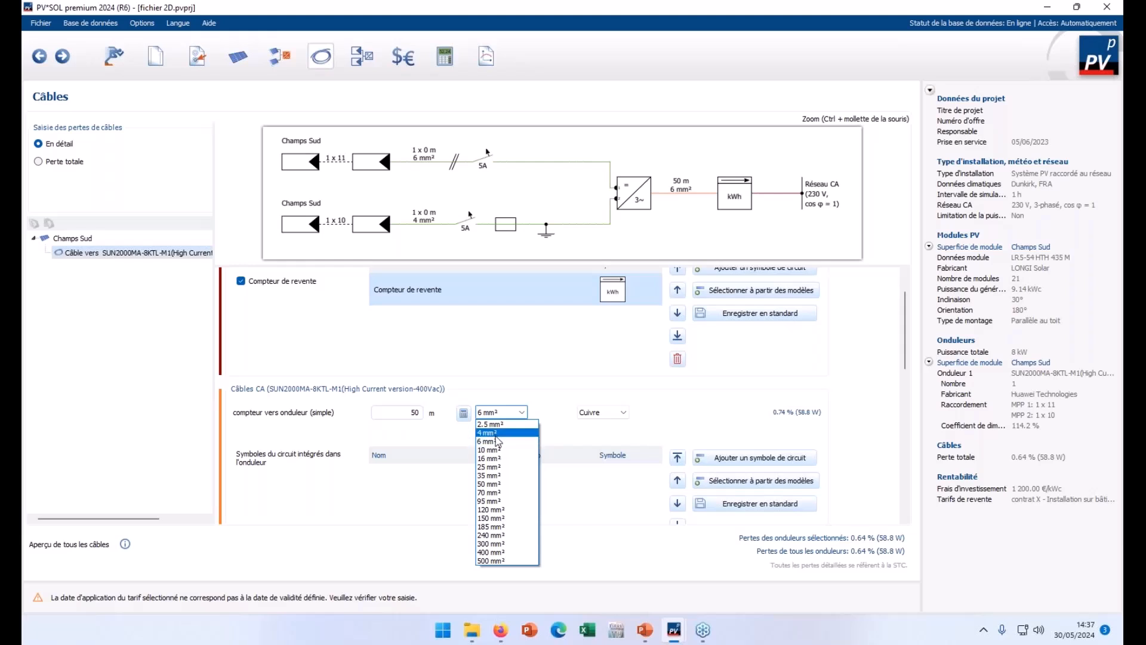
{"action": "left_click", "coordinate": [499, 432]}
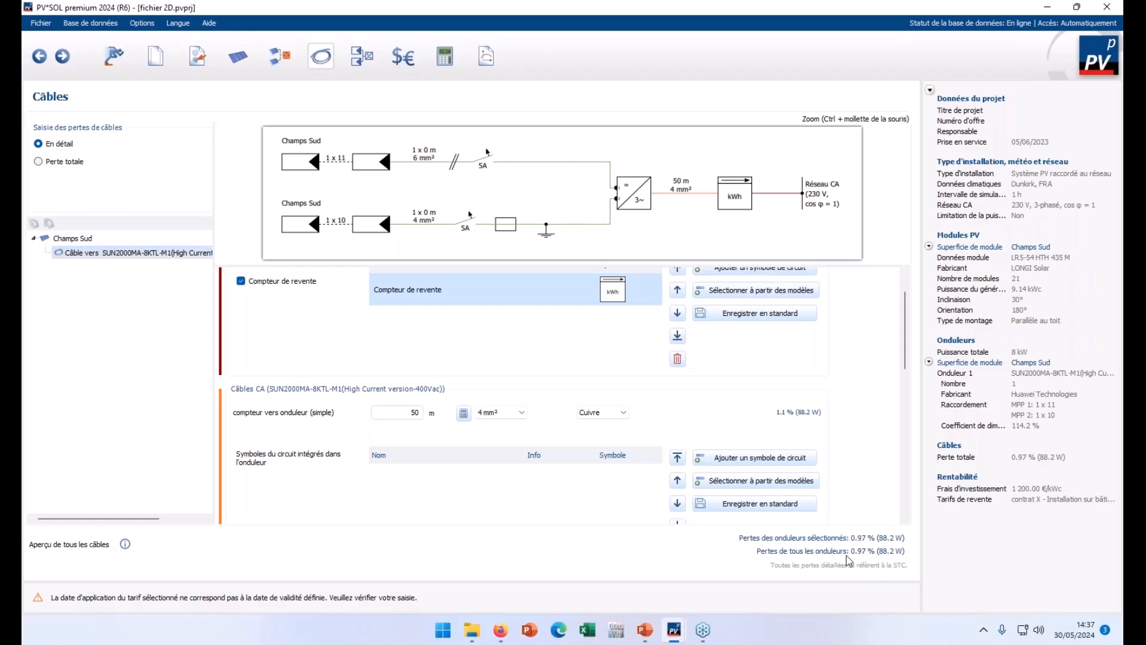
{"action": "scroll", "coordinate": [271, 345], "scroll_direction": "down", "scroll_amount": 1}
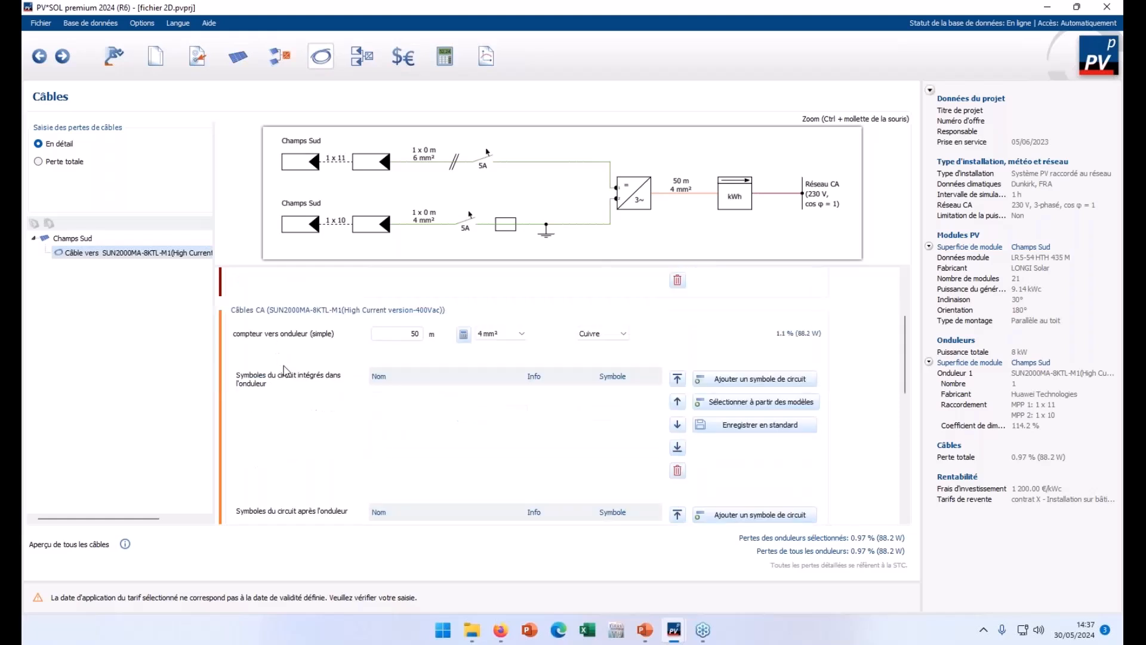
{"action": "scroll", "coordinate": [299, 446], "scroll_direction": "down", "scroll_amount": 4}
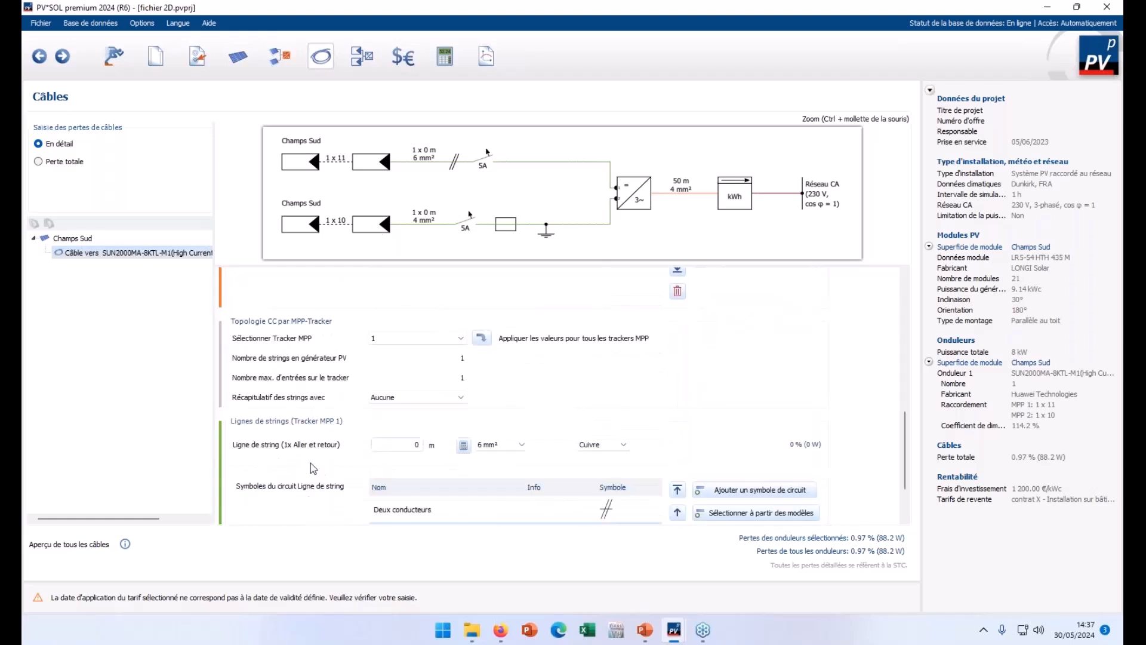
Set the MPP 1 string line length to 30 m, calculate its cross-section, and apply the values to all MPP trackers.
{"action": "left_click", "coordinate": [389, 445]}
{"action": "type", "text": "30"}
{"action": "left_click", "coordinate": [464, 445]}
{"action": "left_click", "coordinate": [481, 338]}
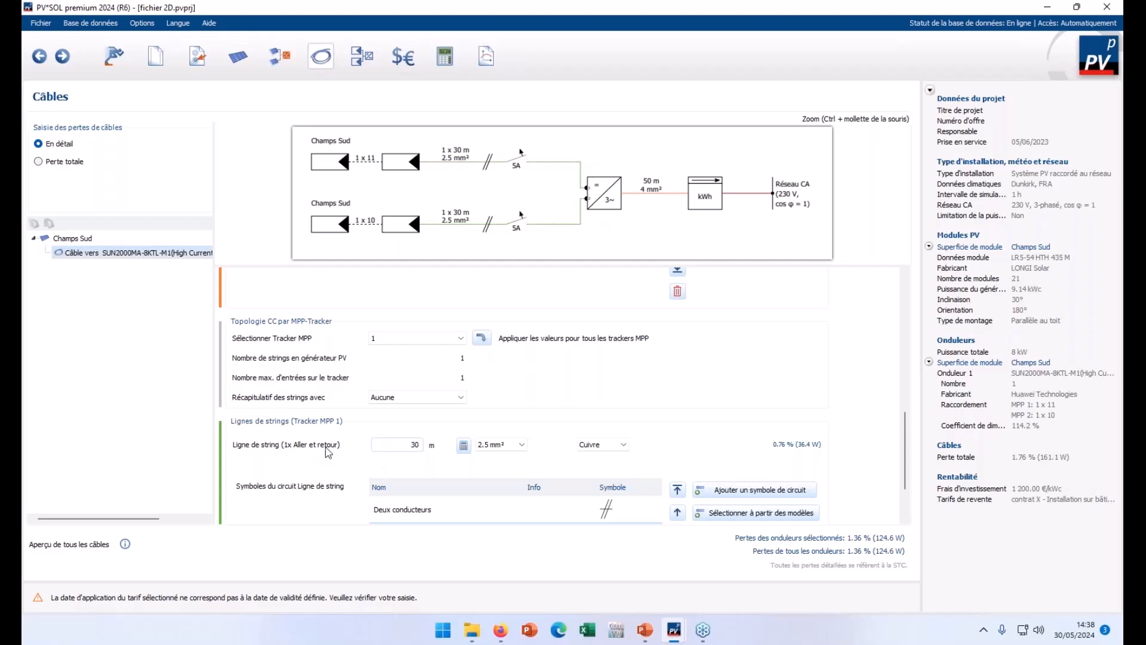
{"action": "double_click", "coordinate": [397, 444]}
{"action": "scroll", "coordinate": [734, 385], "scroll_direction": "down", "scroll_amount": 3}
{"action": "scroll", "coordinate": [723, 361], "scroll_direction": "up", "scroll_amount": 5}
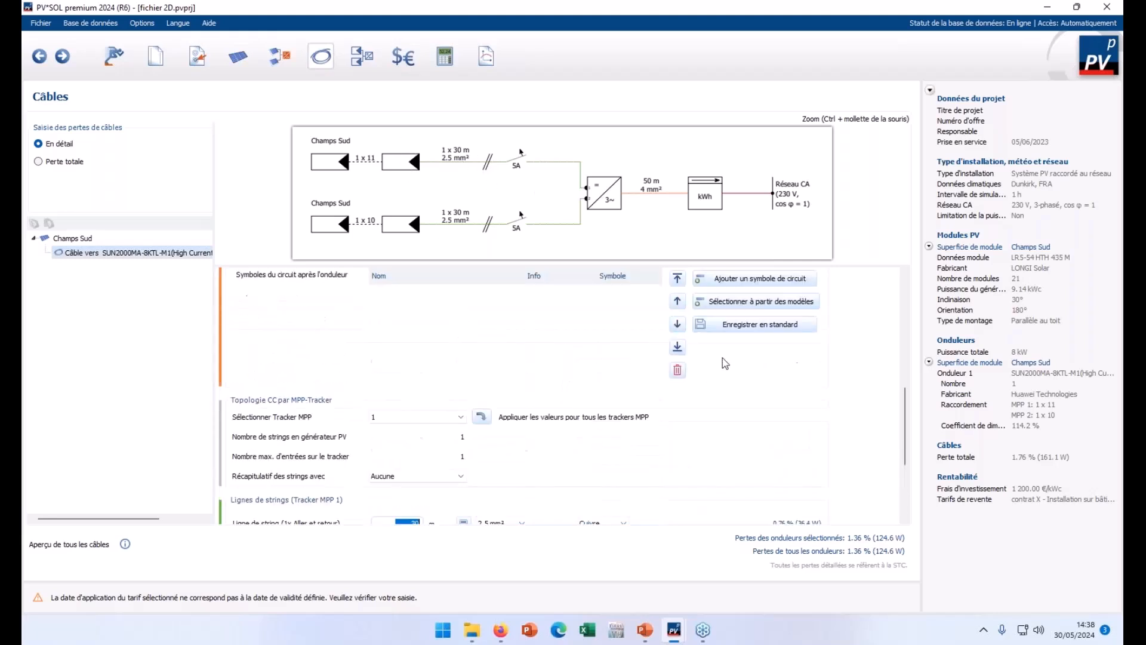
Examine the wiring plan of the PV system and its export format options.
{"action": "left_click", "coordinate": [362, 57]}
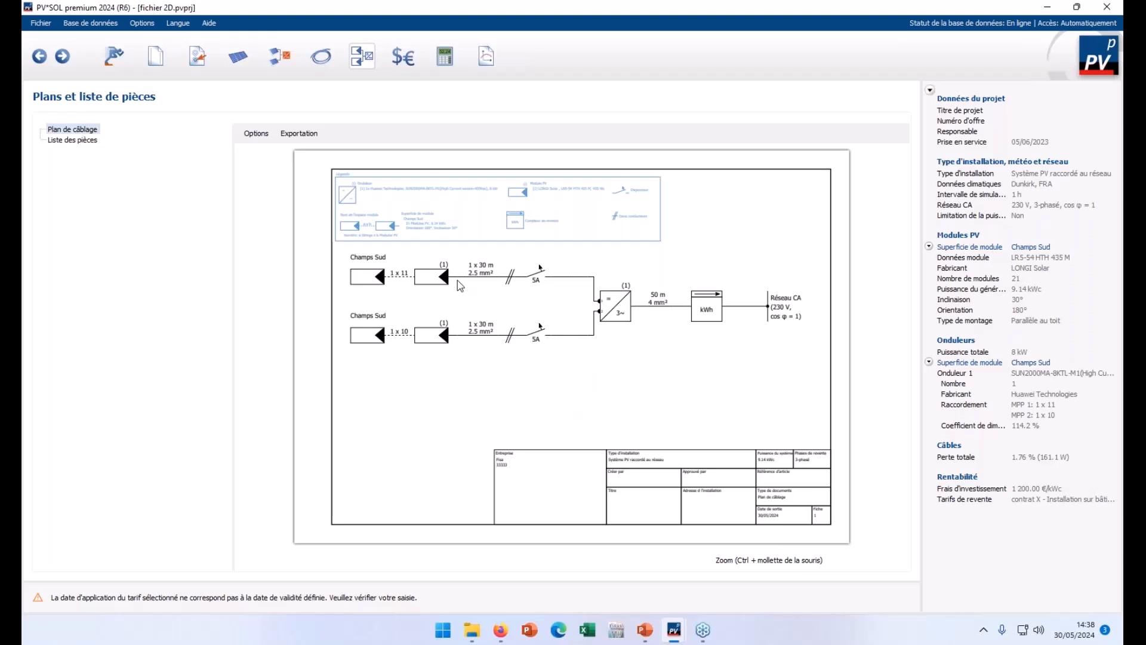
{"action": "scroll", "coordinate": [471, 242], "scroll_direction": "up", "scroll_amount": 1}
{"action": "scroll", "coordinate": [314, 246], "scroll_direction": "up", "scroll_amount": 1}
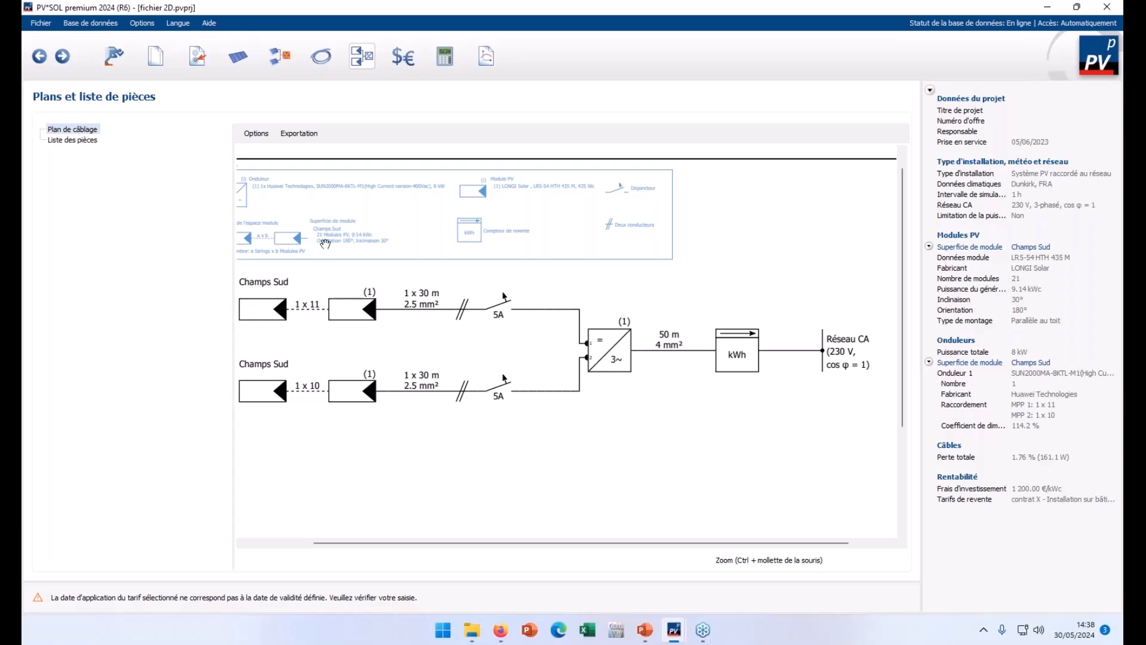
{"action": "scroll", "coordinate": [328, 251], "scroll_direction": "down", "scroll_amount": 2}
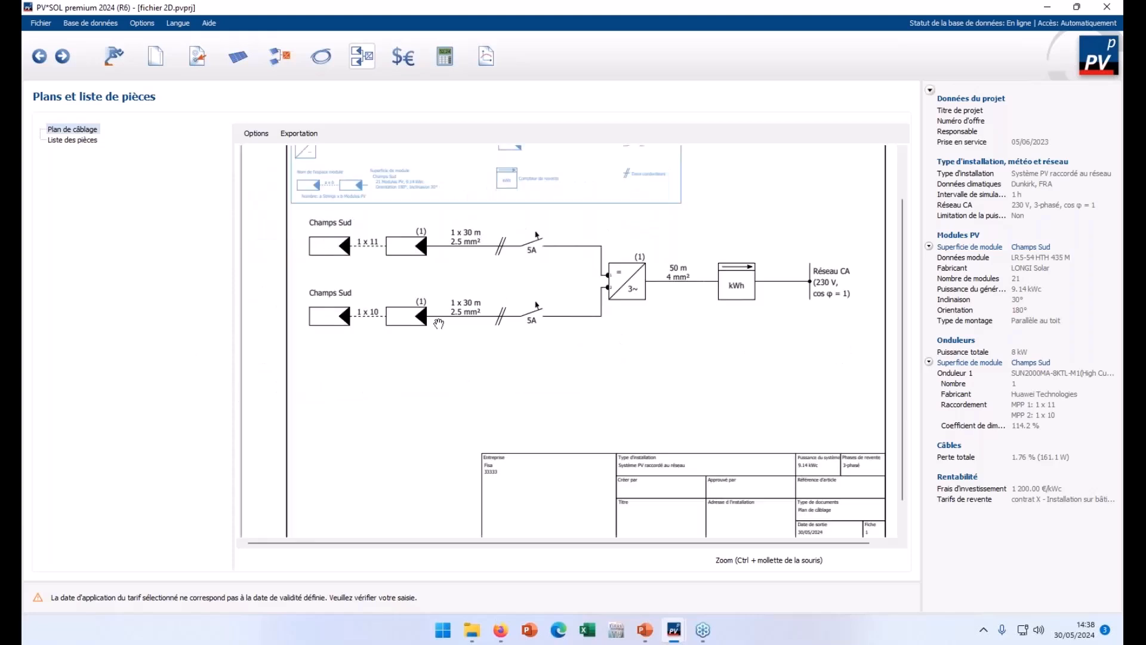
{"action": "left_click", "coordinate": [298, 133]}
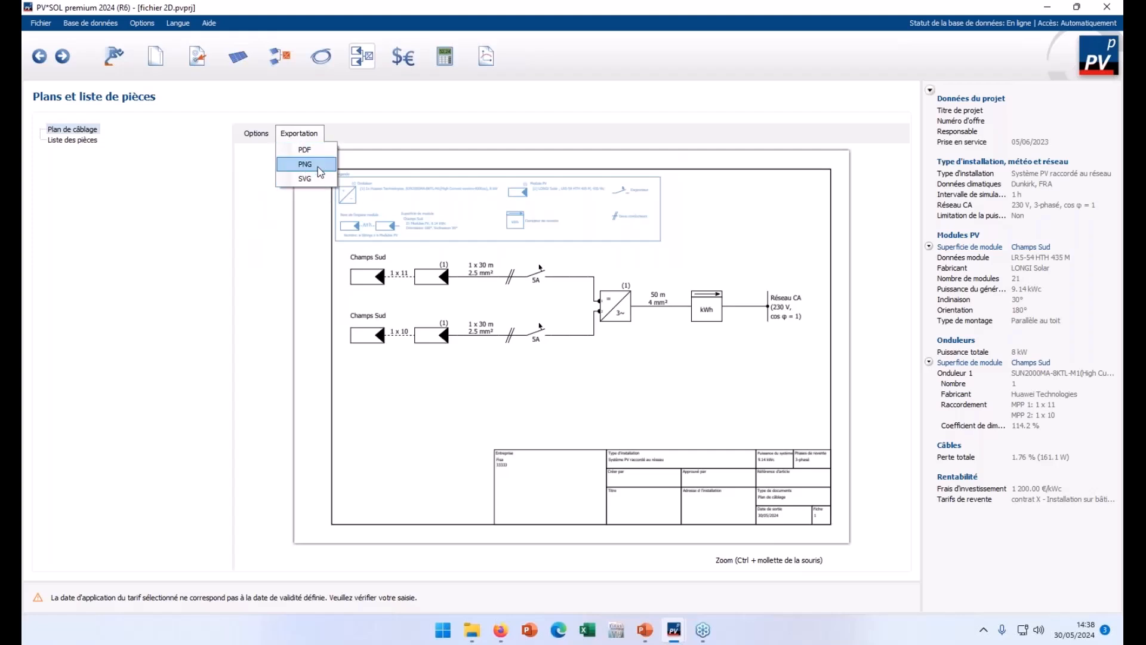
Open the contrat X feed-in tariff in the profitability settings and base its rate tiers on power (À partir de puissance).
{"action": "left_click", "coordinate": [395, 62]}
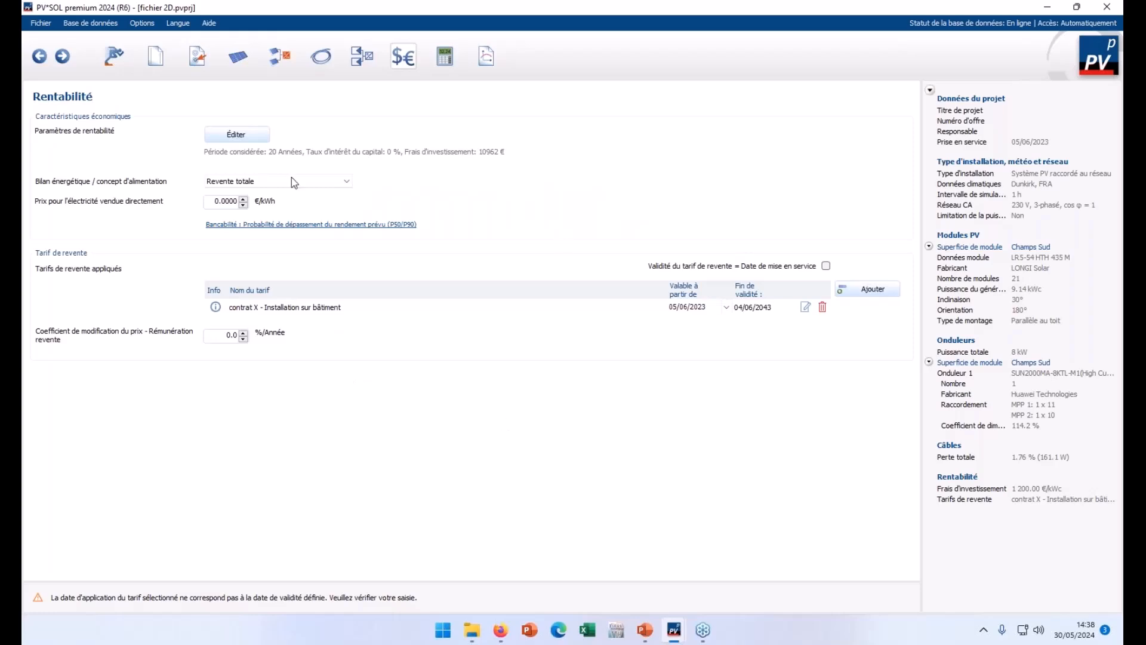
{"action": "left_click", "coordinate": [805, 306]}
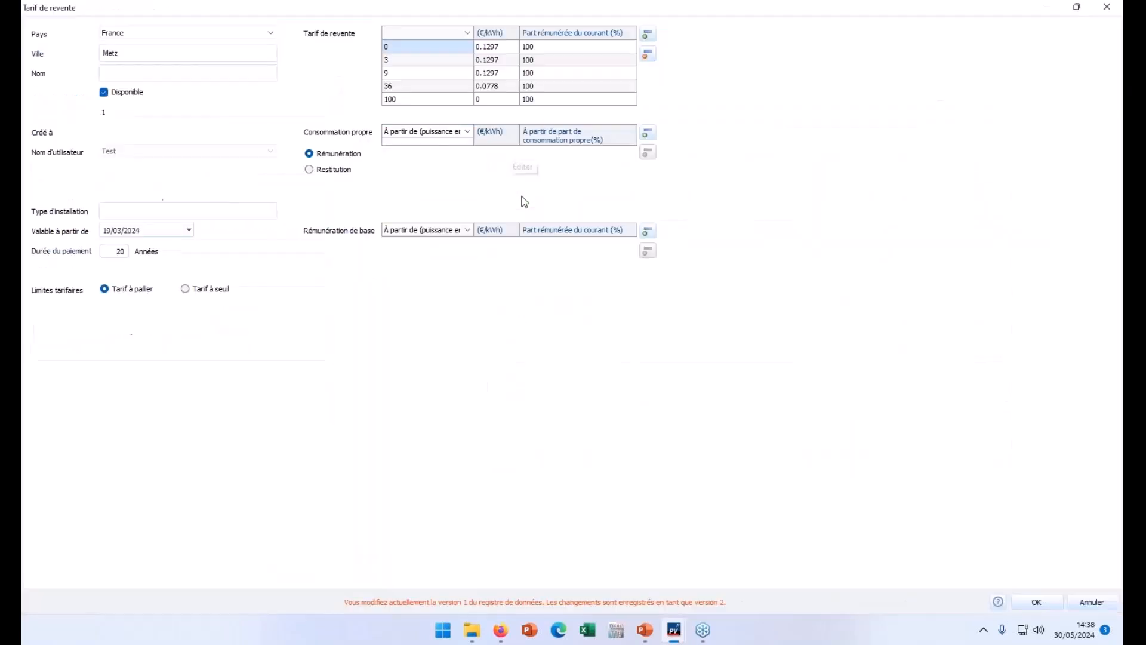
{"action": "left_click", "coordinate": [396, 58]}
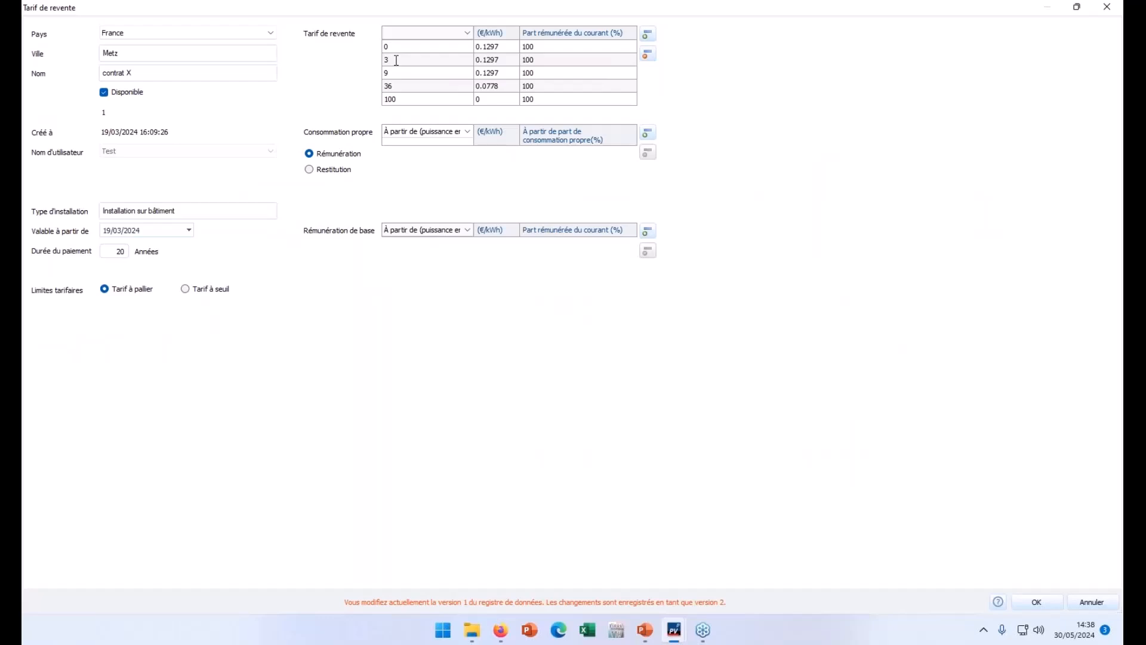
{"action": "left_click", "coordinate": [394, 49]}
{"action": "left_click", "coordinate": [395, 73]}
{"action": "left_click", "coordinate": [425, 33]}
{"action": "left_click", "coordinate": [419, 45]}
{"action": "left_click", "coordinate": [461, 128]}
{"action": "left_click", "coordinate": [422, 36]}
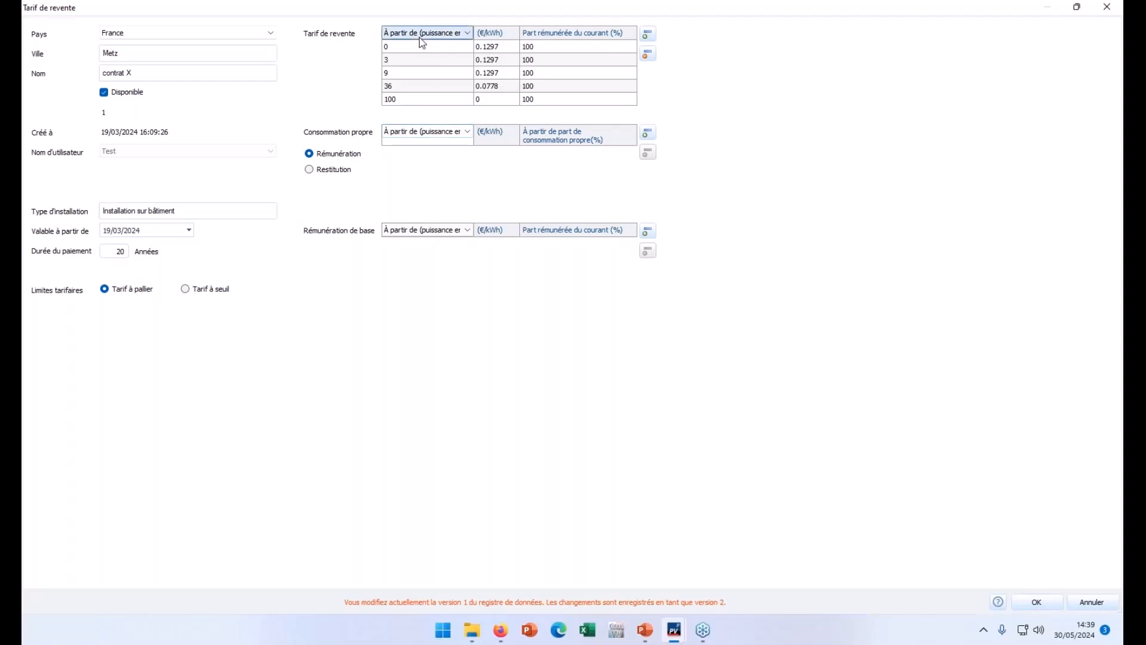
Go through the tariff's power tiers and rates, save the edited tariff, and select contrat X version 2 for the project.
{"action": "left_click", "coordinate": [407, 47]}
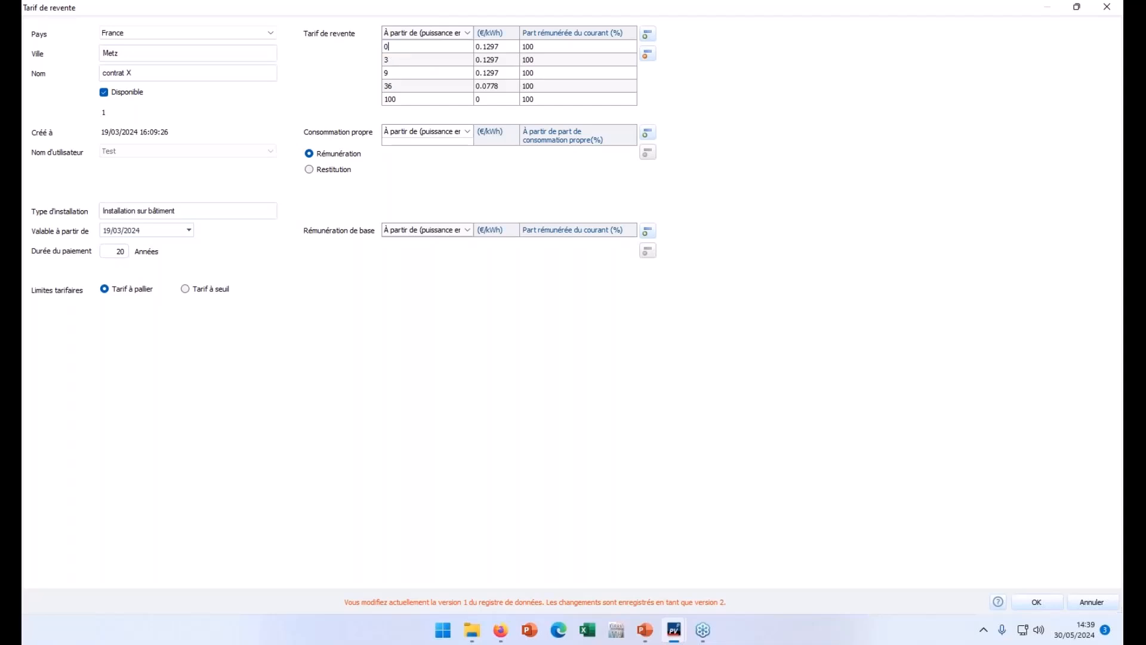
{"action": "left_click", "coordinate": [505, 46]}
{"action": "left_click_drag", "start_coordinate": [514, 46], "coordinate": [483, 47]}
{"action": "left_click", "coordinate": [487, 59]}
{"action": "left_click", "coordinate": [403, 89]}
{"action": "left_click", "coordinate": [403, 96]}
{"action": "left_click", "coordinate": [1031, 601]}
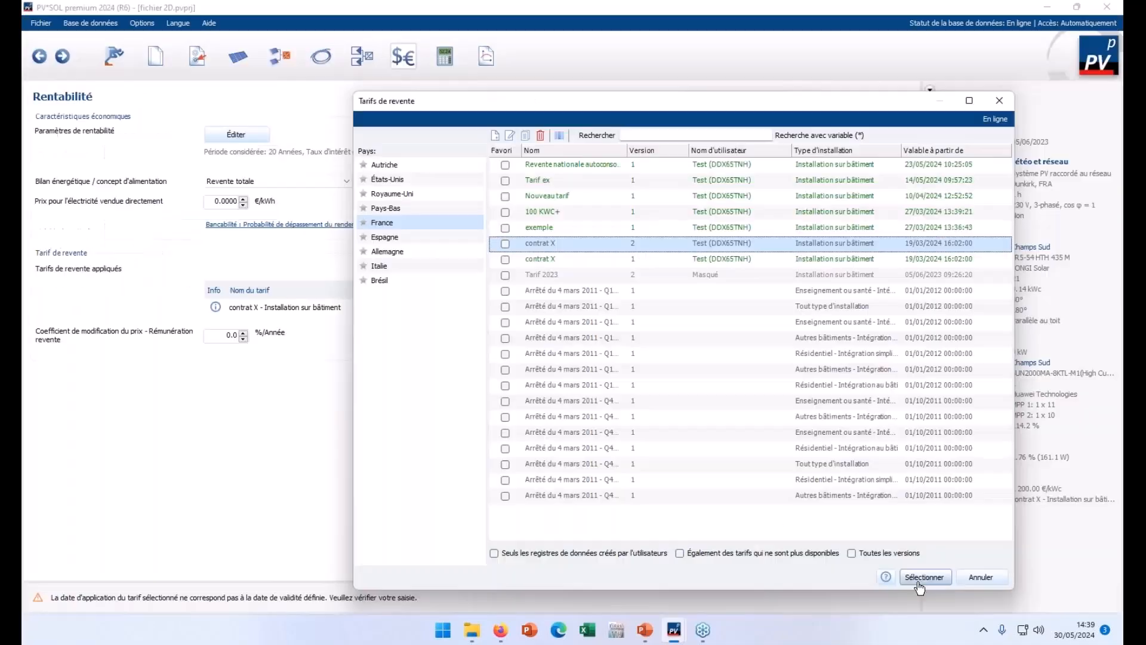
{"action": "left_click", "coordinate": [905, 580]}
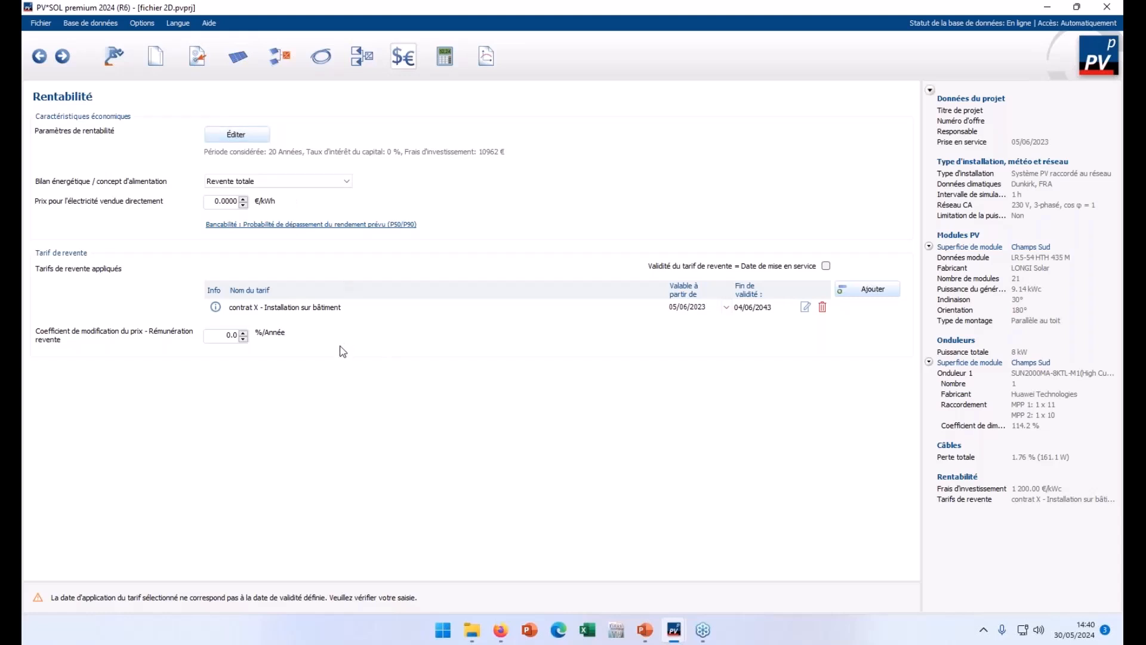
Open the profitability calculation and examine its general parameters and cost balance.
{"action": "left_click", "coordinate": [236, 135]}
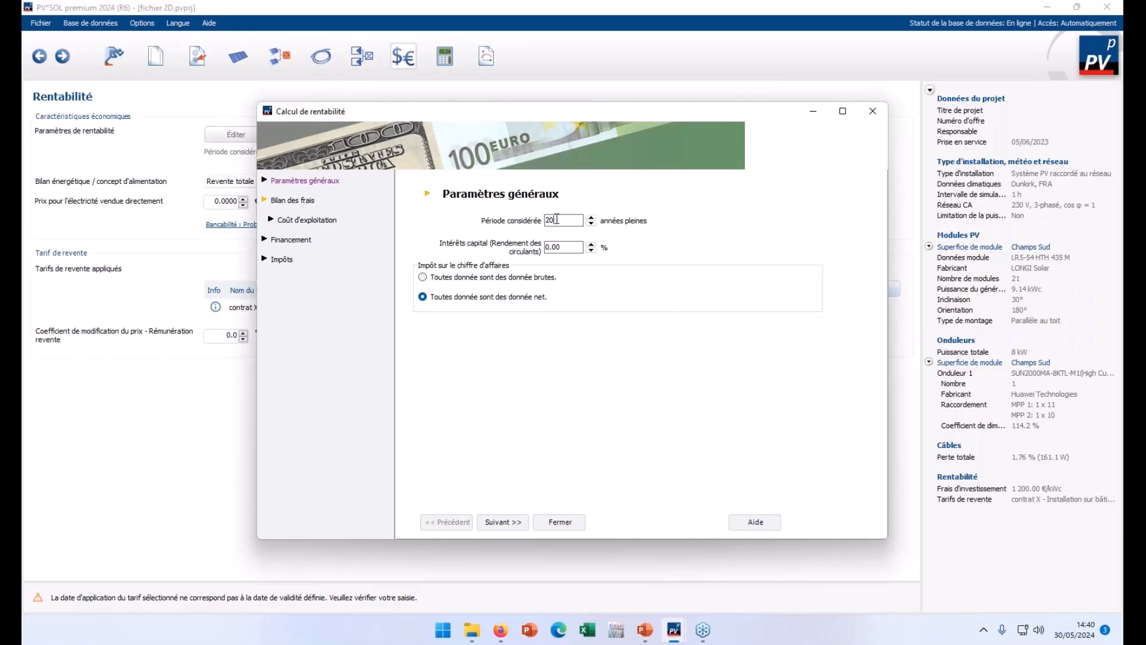
{"action": "left_click", "coordinate": [291, 201]}
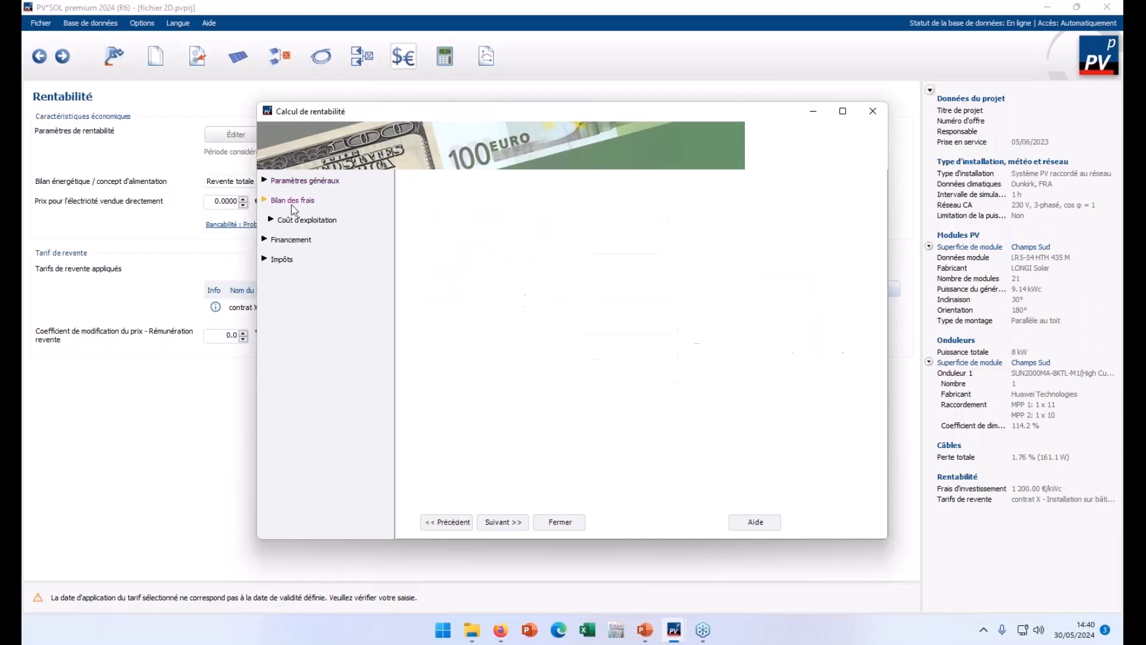
{"action": "left_click", "coordinate": [557, 221]}
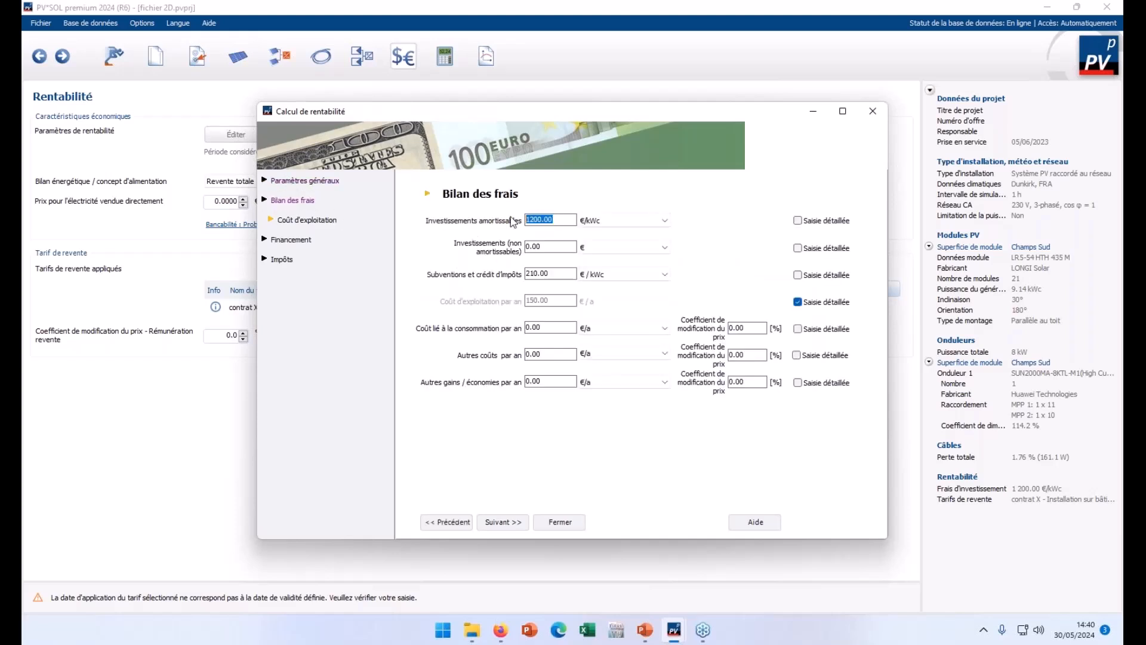
{"action": "left_click", "coordinate": [331, 180]}
{"action": "left_click", "coordinate": [564, 220]}
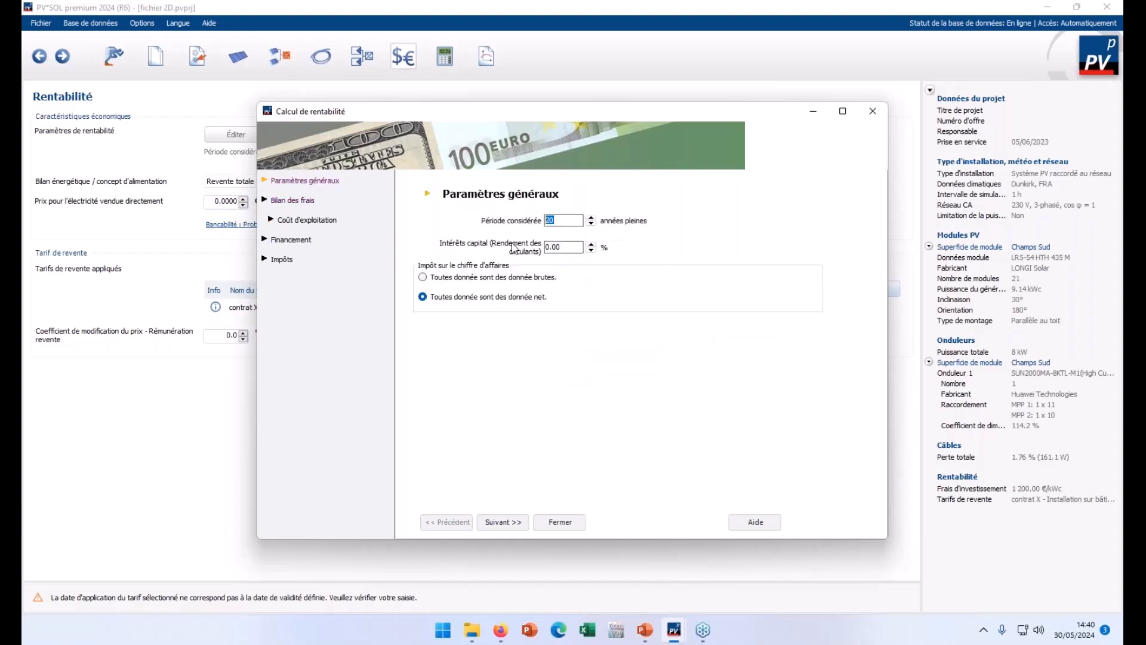
{"action": "left_click", "coordinate": [292, 200]}
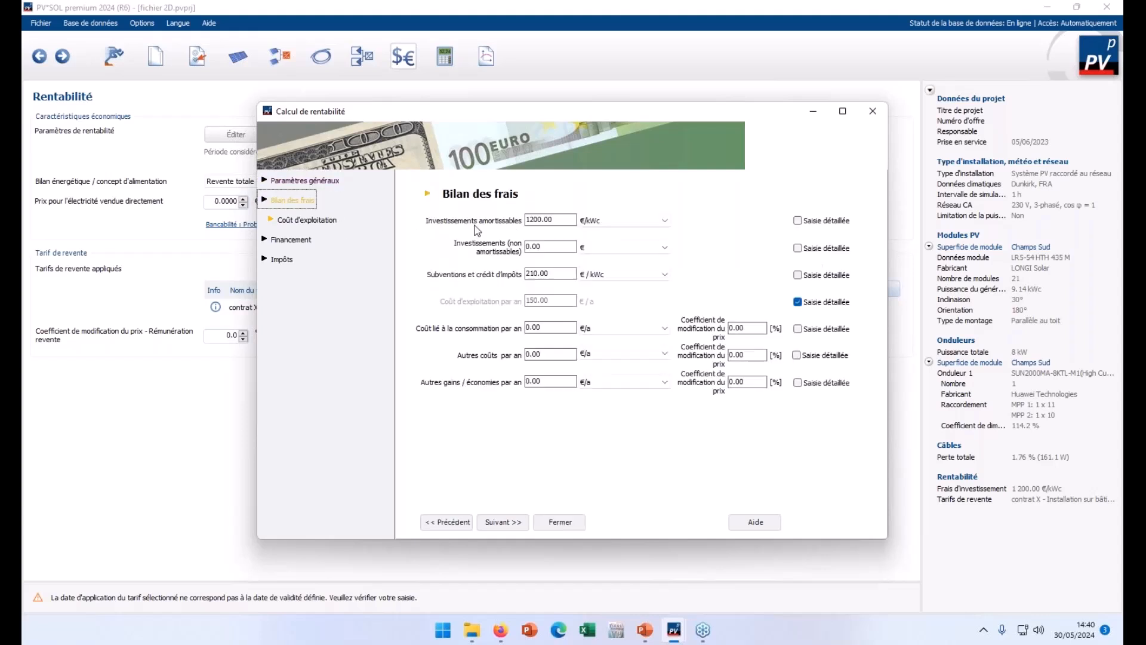
Examine the amortisable investments amount and the units available for it in the cost balance.
{"action": "left_click", "coordinate": [546, 219]}
{"action": "left_click", "coordinate": [539, 219]}
{"action": "left_click_drag", "start_coordinate": [564, 219], "coordinate": [506, 250]}
{"action": "left_click", "coordinate": [543, 219]}
{"action": "left_click", "coordinate": [547, 219]}
{"action": "double_click", "coordinate": [546, 219]}
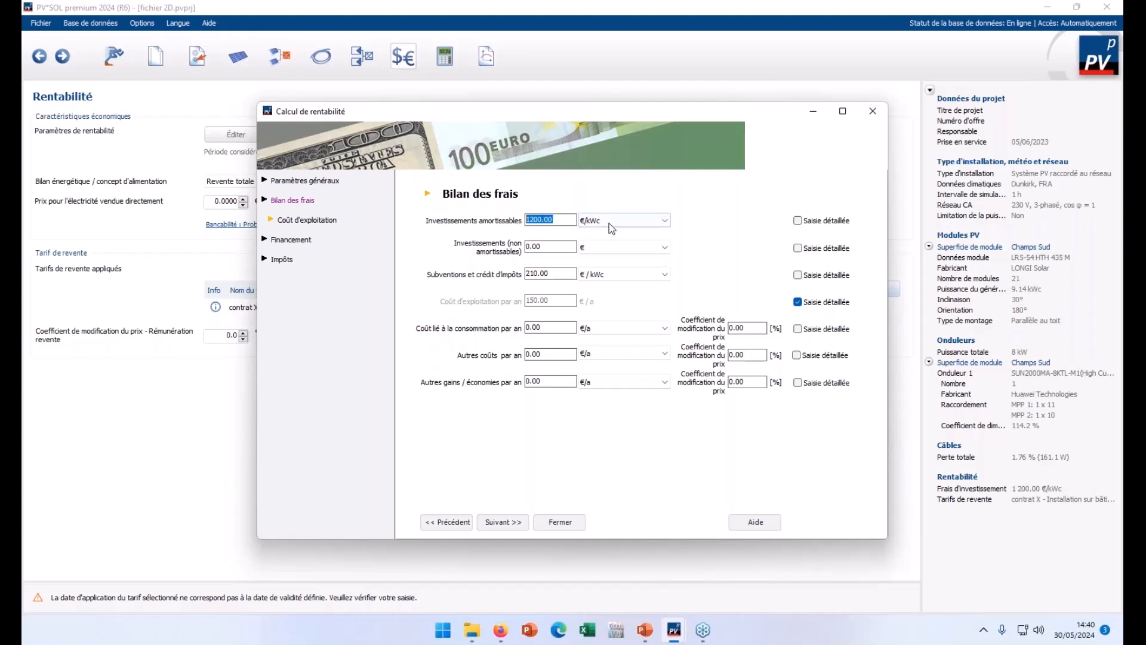
{"action": "left_click", "coordinate": [608, 231]}
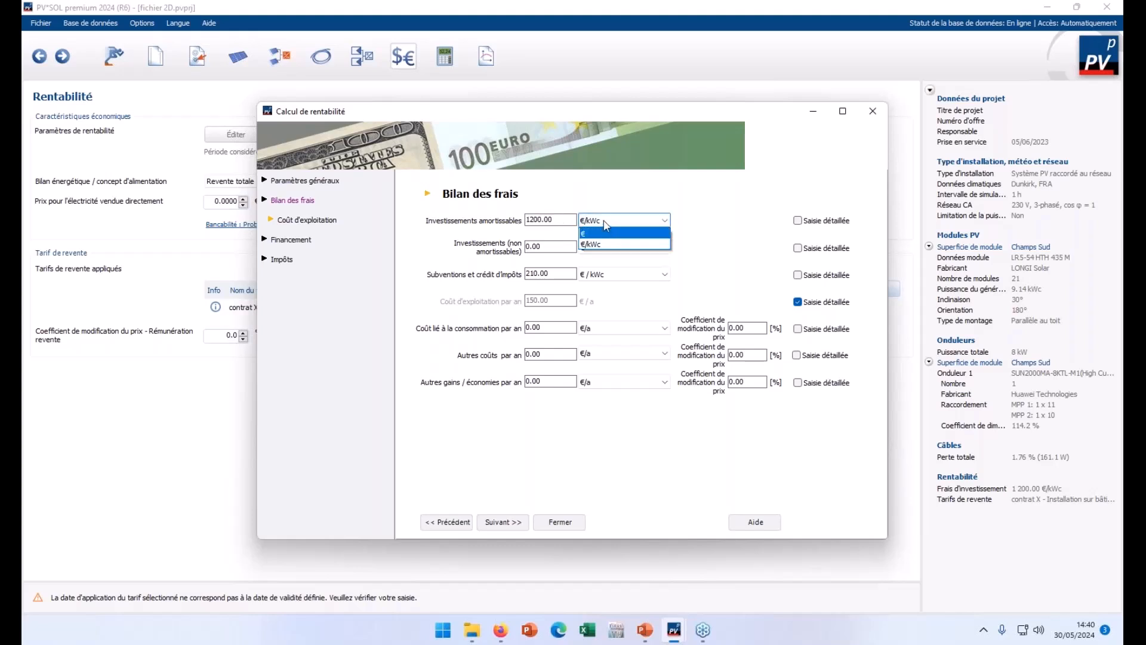
{"action": "left_click", "coordinate": [603, 220]}
Enable detailed entry for the amortisable investments and add four positions to the investment cost table.
{"action": "left_click", "coordinate": [797, 220]}
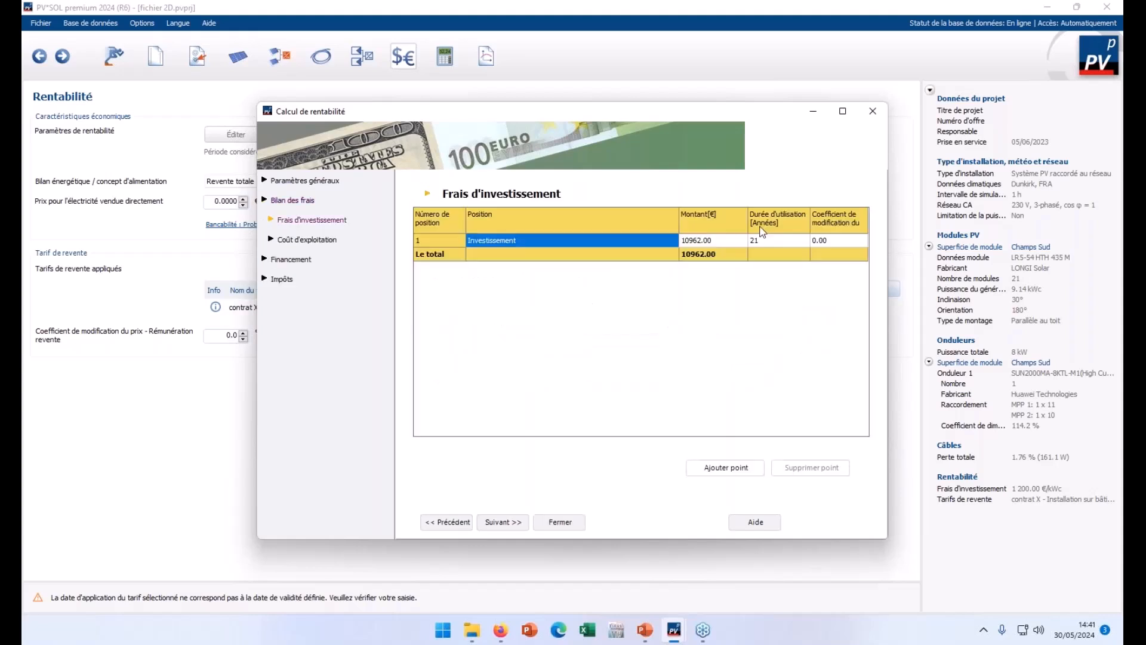
{"action": "left_click", "coordinate": [721, 474]}
{"action": "left_click", "coordinate": [721, 474]}
{"action": "left_click", "coordinate": [722, 472]}
{"action": "left_click", "coordinate": [722, 472]}
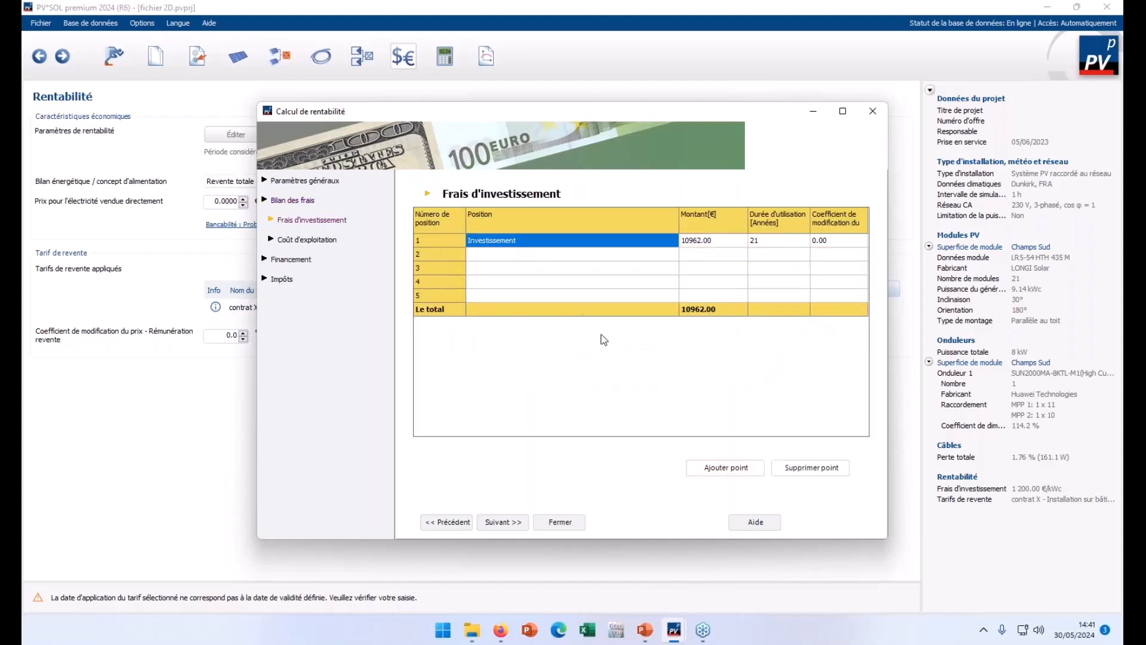
{"action": "left_click", "coordinate": [536, 243]}
{"action": "left_click", "coordinate": [513, 255]}
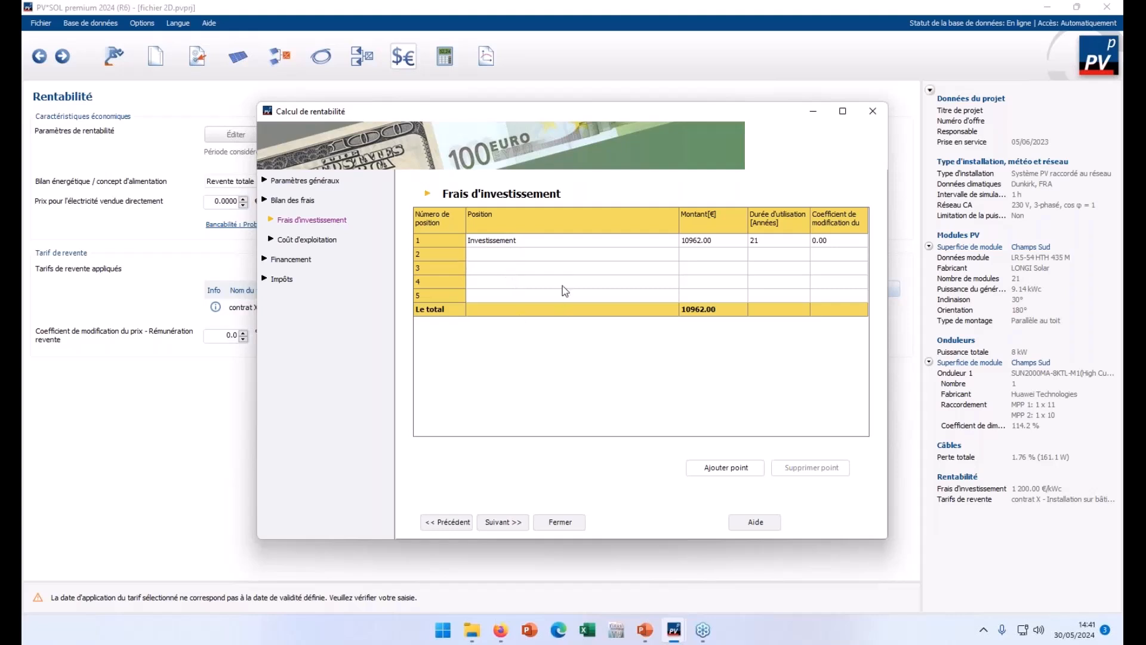
Turn off detailed entry for the amortisable investments in the cost balance.
{"action": "left_click", "coordinate": [300, 200]}
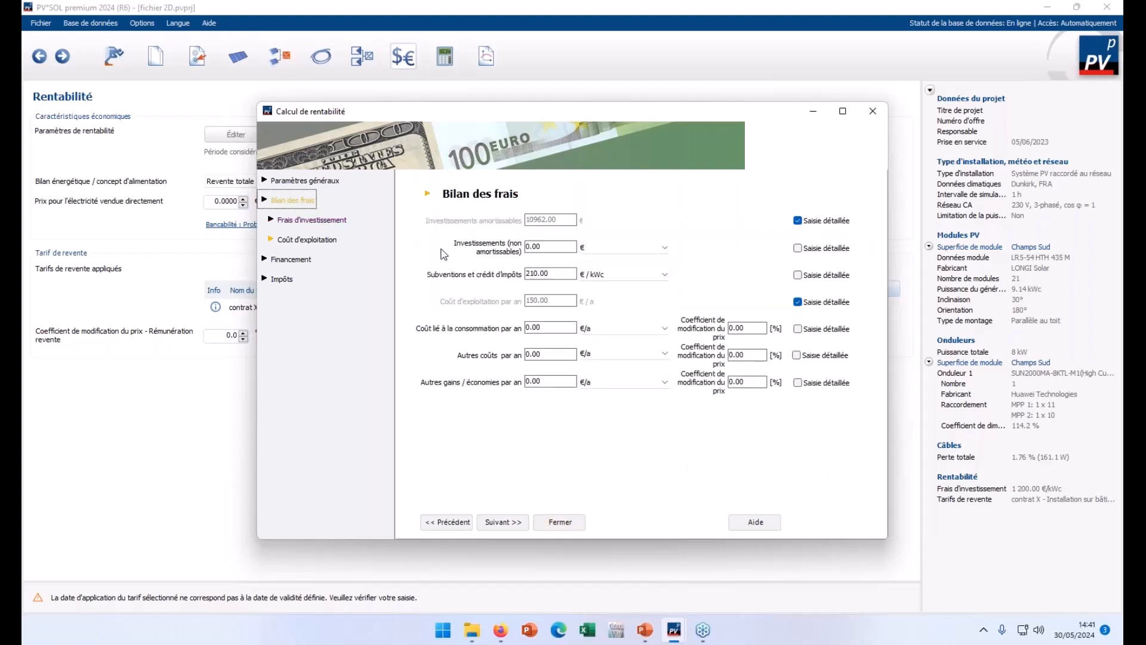
{"action": "left_click", "coordinate": [797, 220]}
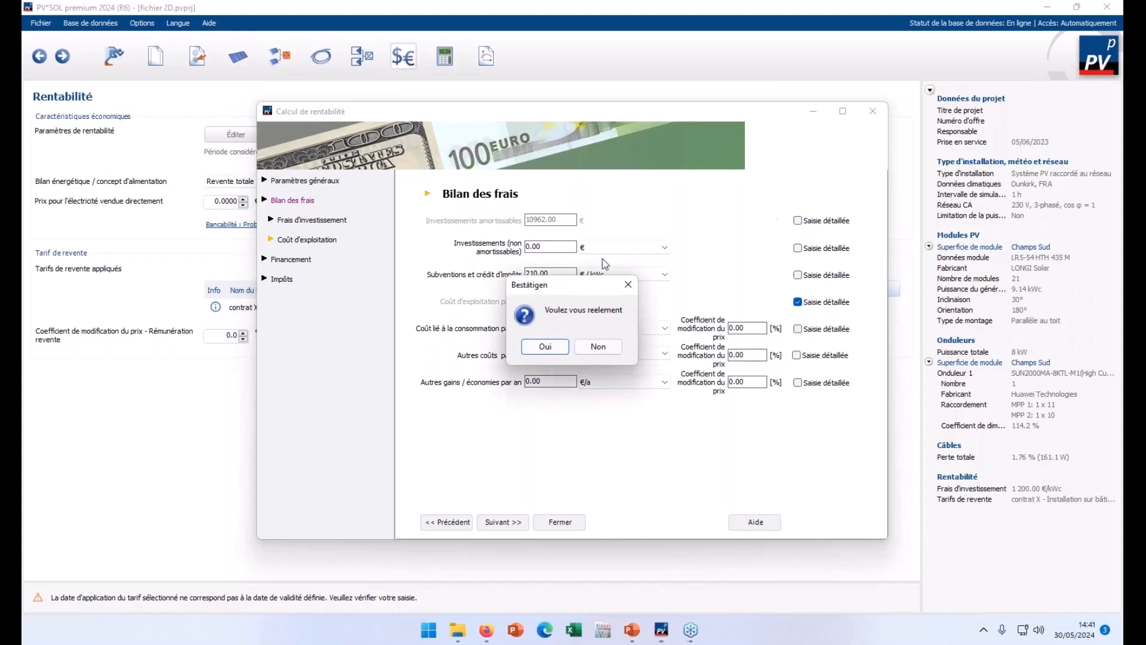
{"action": "left_click", "coordinate": [542, 351]}
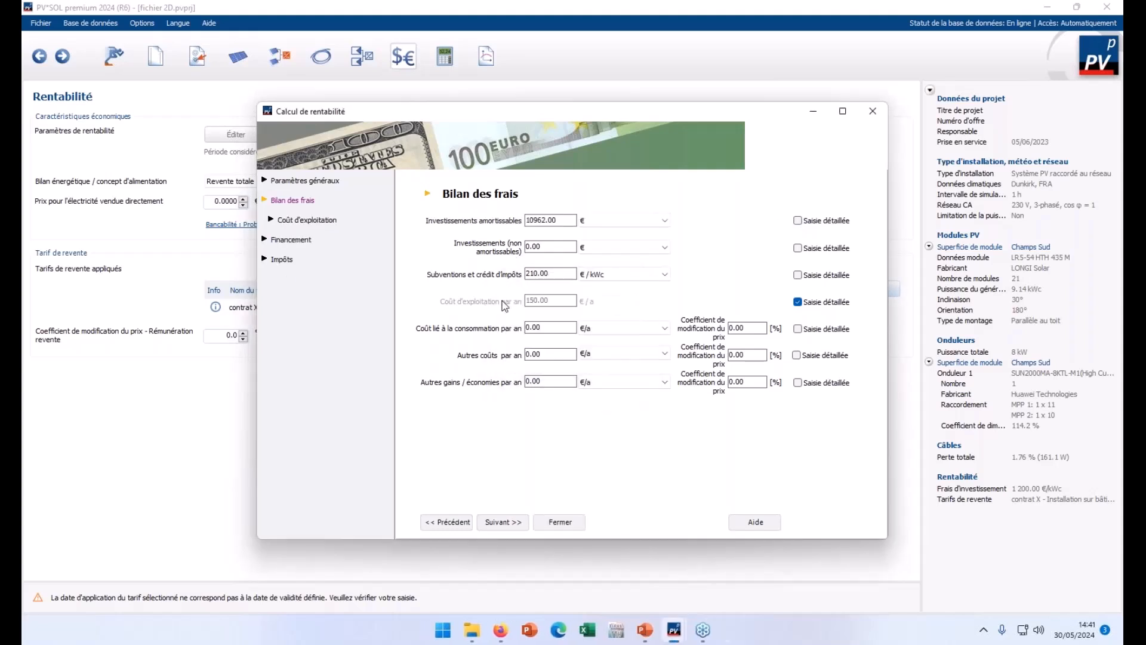
Examine the subsidies, operating costs, financing and tax settings, and close the profitability calculation.
{"action": "double_click", "coordinate": [529, 274]}
{"action": "left_click", "coordinate": [323, 220]}
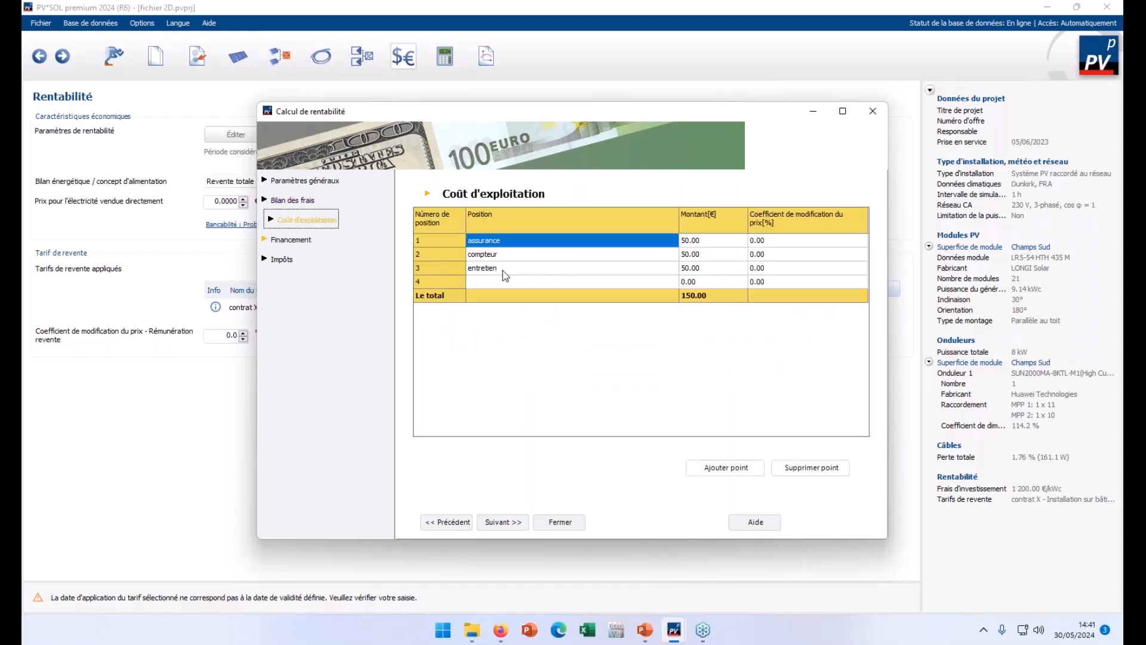
{"action": "left_click", "coordinate": [293, 201]}
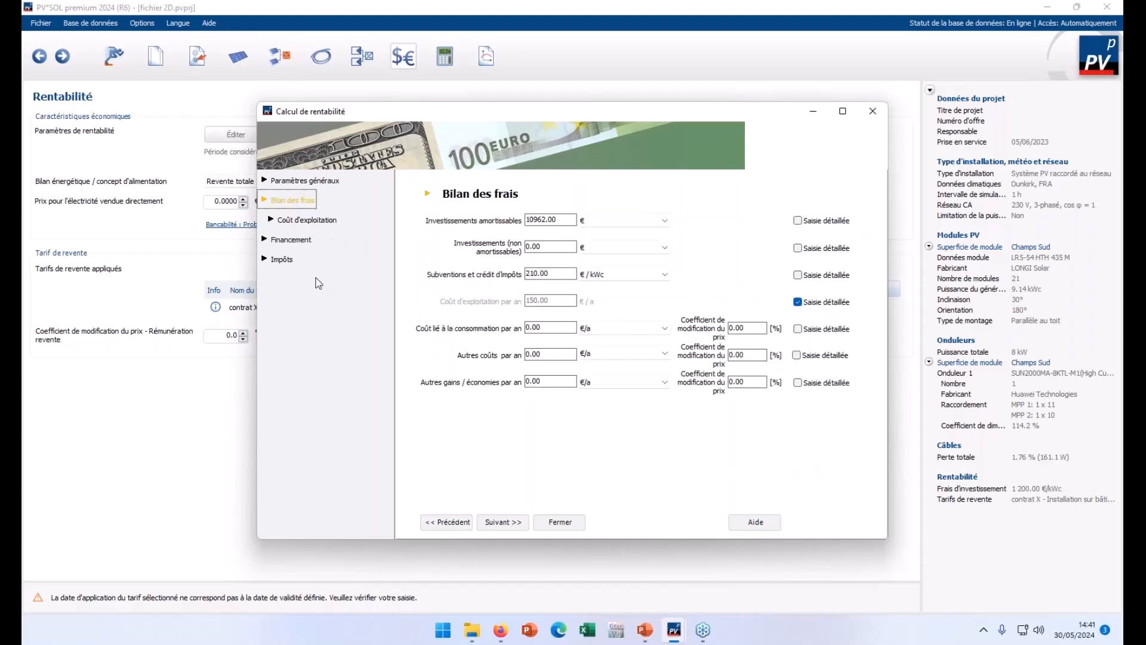
{"action": "left_click", "coordinate": [293, 240]}
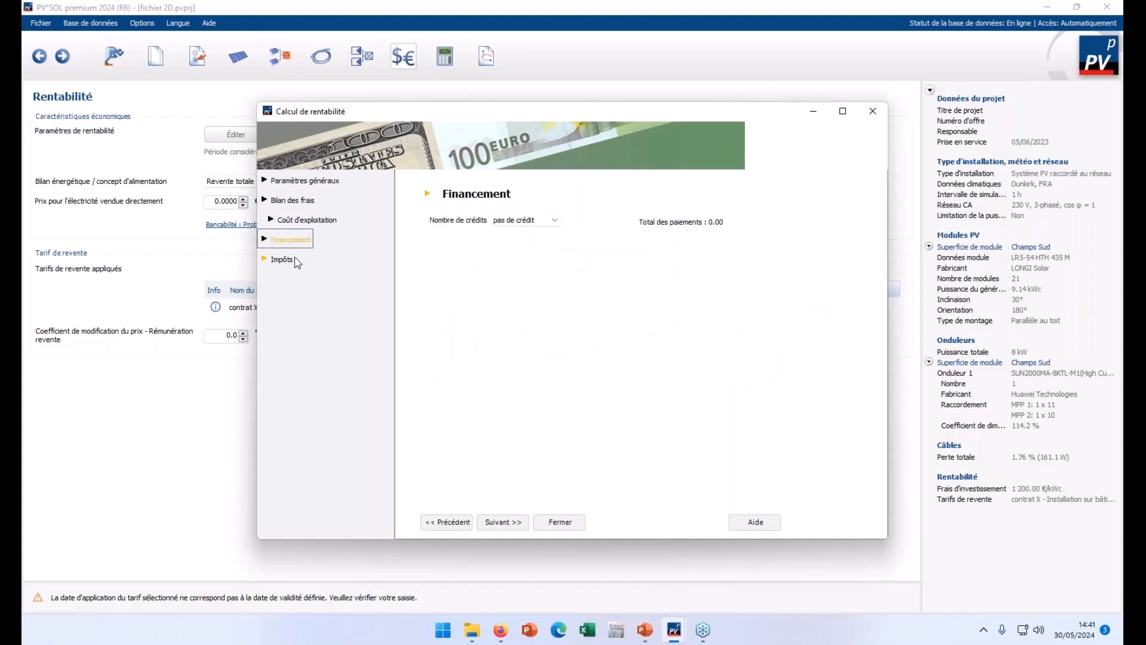
{"action": "left_click", "coordinate": [296, 260]}
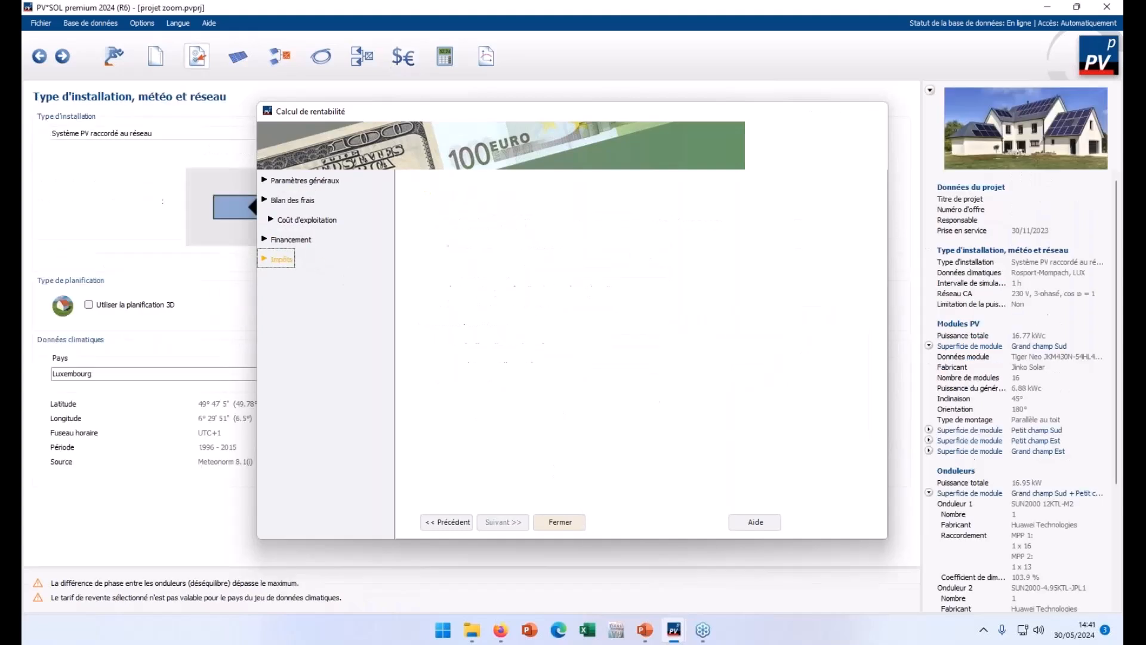
{"action": "left_click", "coordinate": [560, 522]}
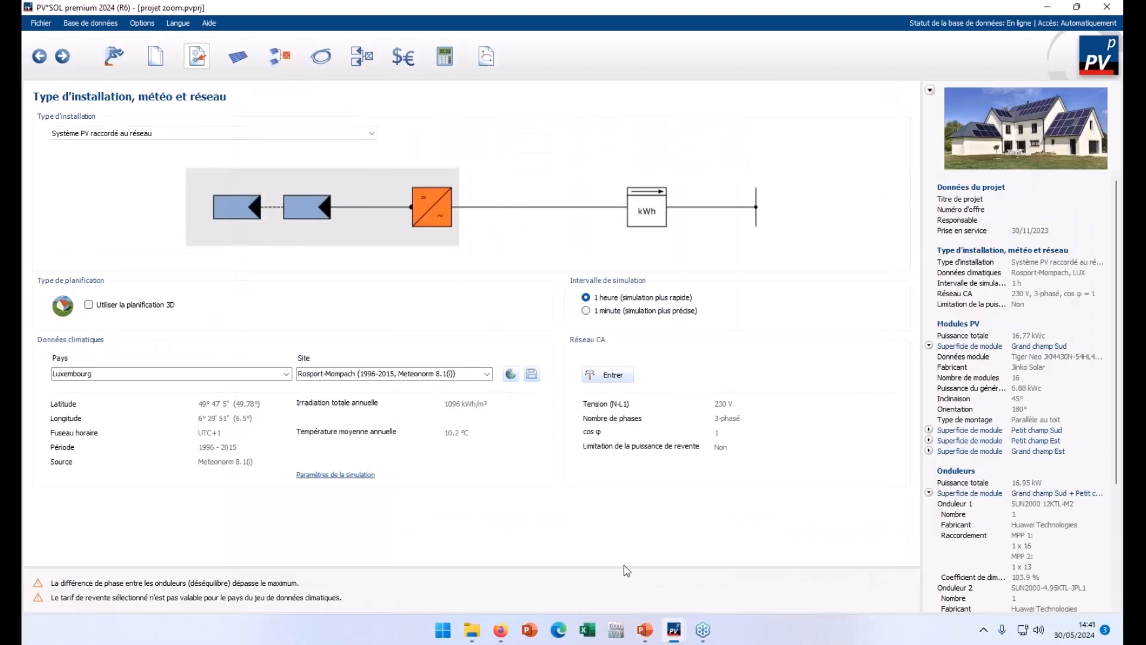
Switch to the project "projet zoom" and examine the PV module settings of its south and east module areas.
{"action": "mouse_move", "coordinate": [673, 630]}
{"action": "left_click", "coordinate": [654, 561]}
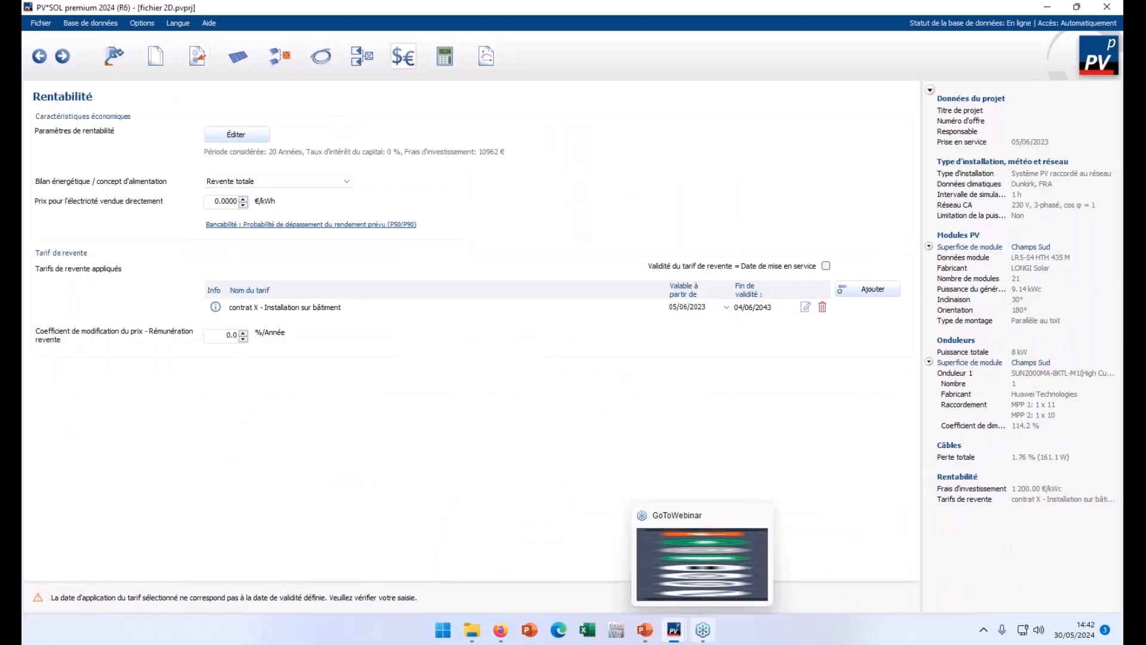
{"action": "left_click", "coordinate": [529, 554]}
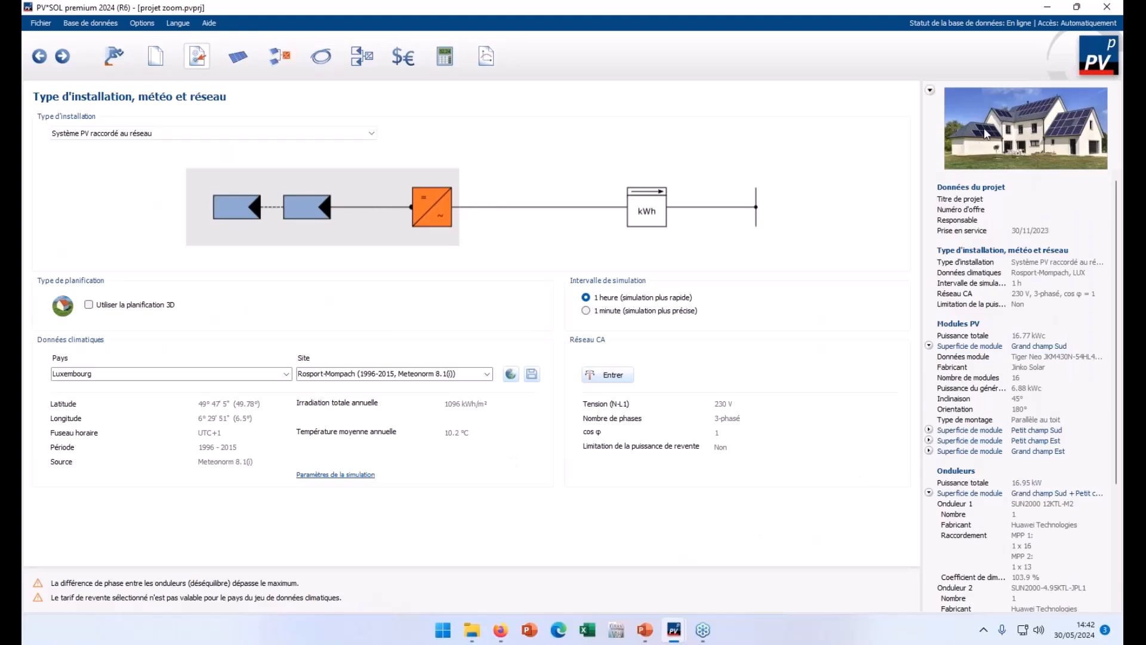
{"action": "left_click", "coordinate": [238, 56]}
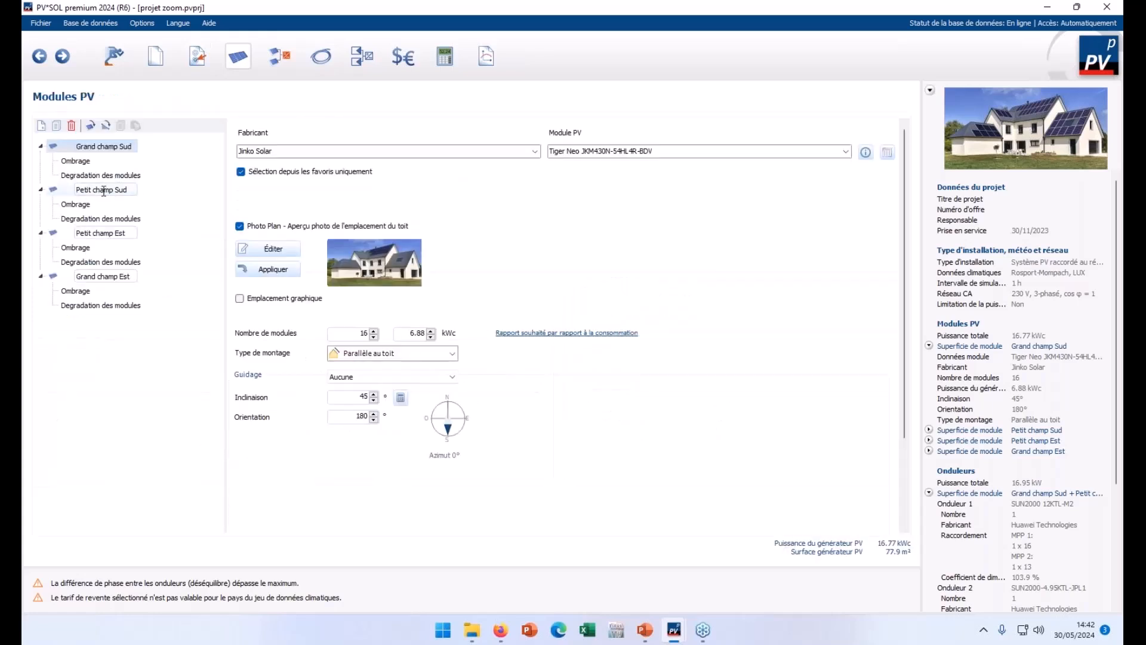
{"action": "left_click", "coordinate": [104, 190]}
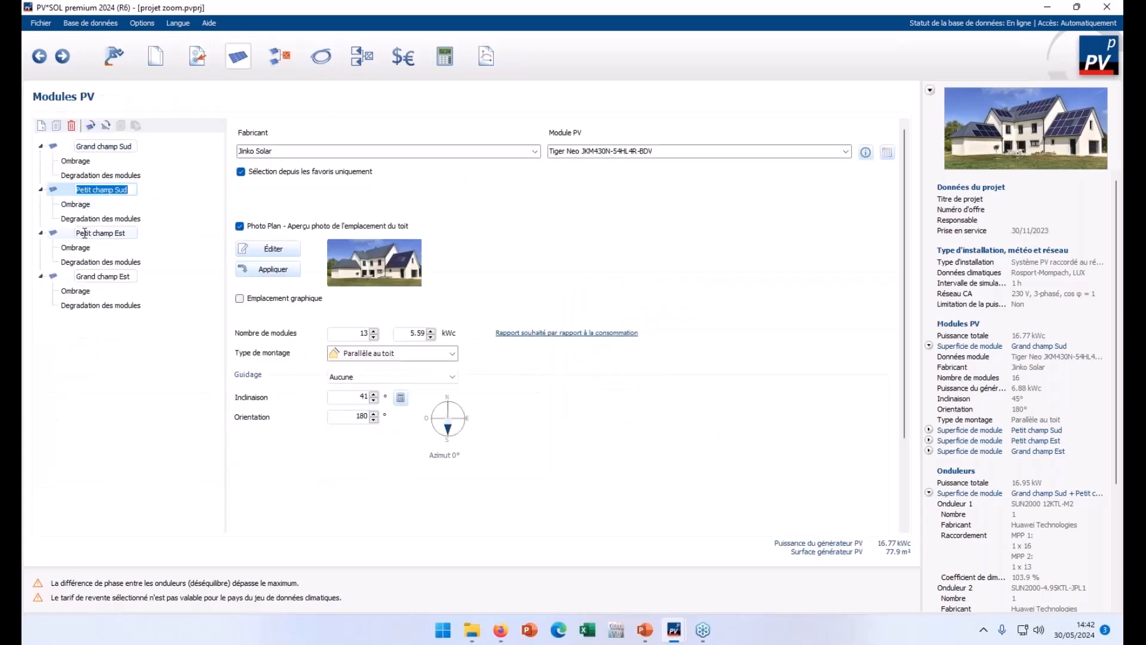
{"action": "left_click", "coordinate": [84, 232]}
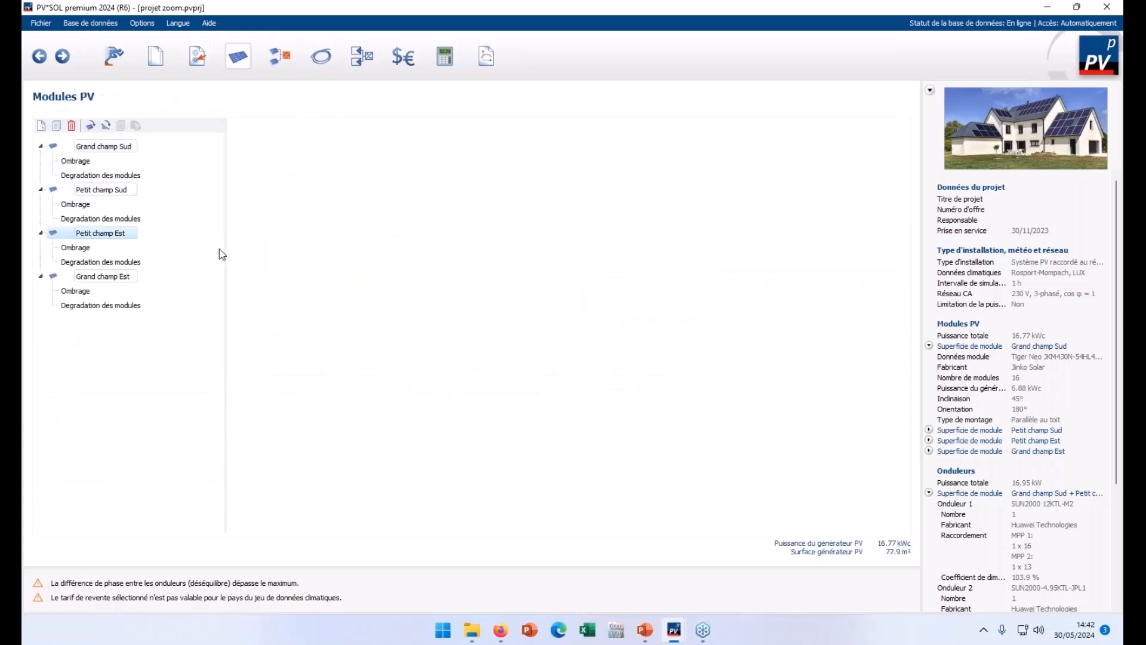
{"action": "left_click", "coordinate": [55, 277]}
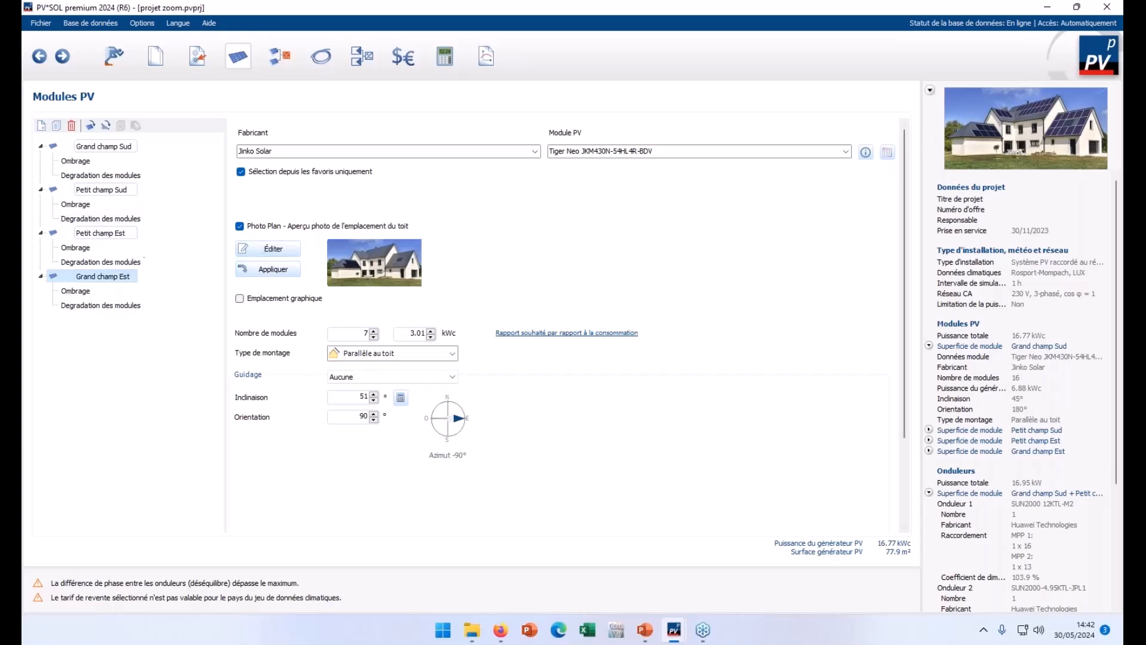
{"action": "left_click", "coordinate": [74, 233]}
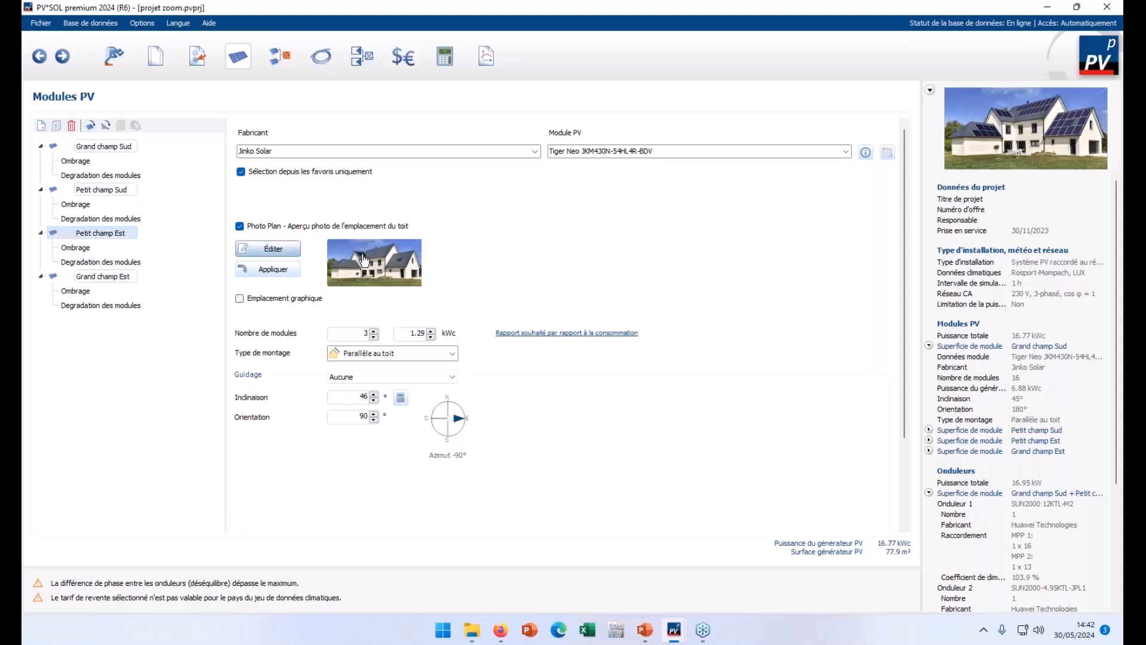
Examine the roof geometry and solar surface of Petit champ Est in Photo Plan, and return to the module settings.
{"action": "left_click", "coordinate": [364, 259]}
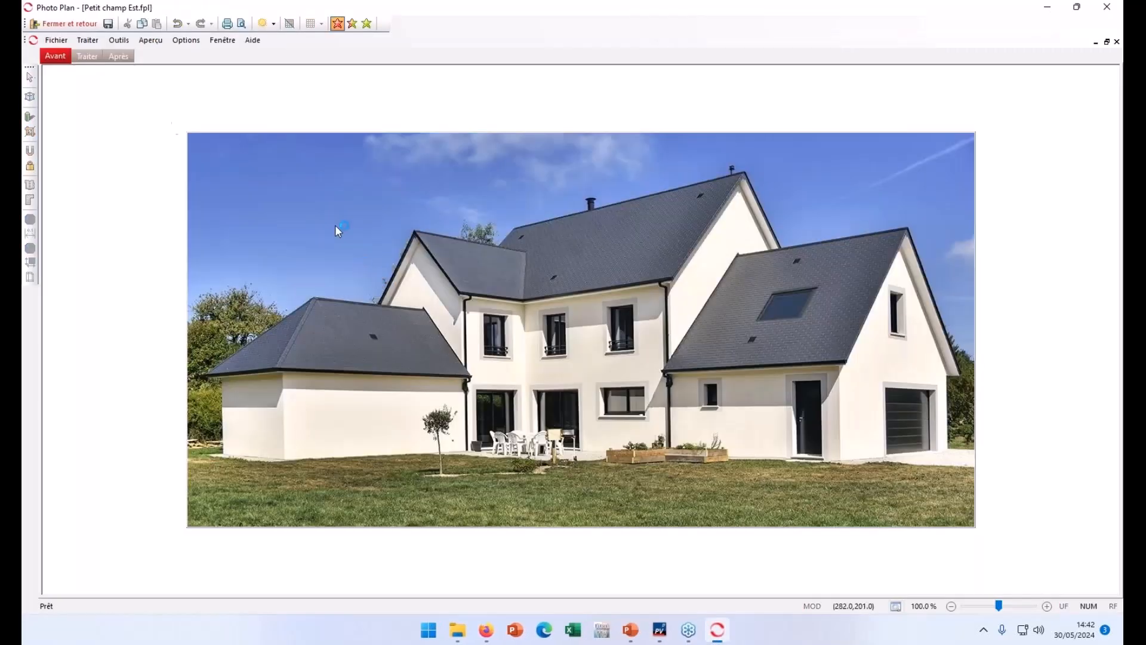
{"action": "left_click", "coordinate": [87, 56]}
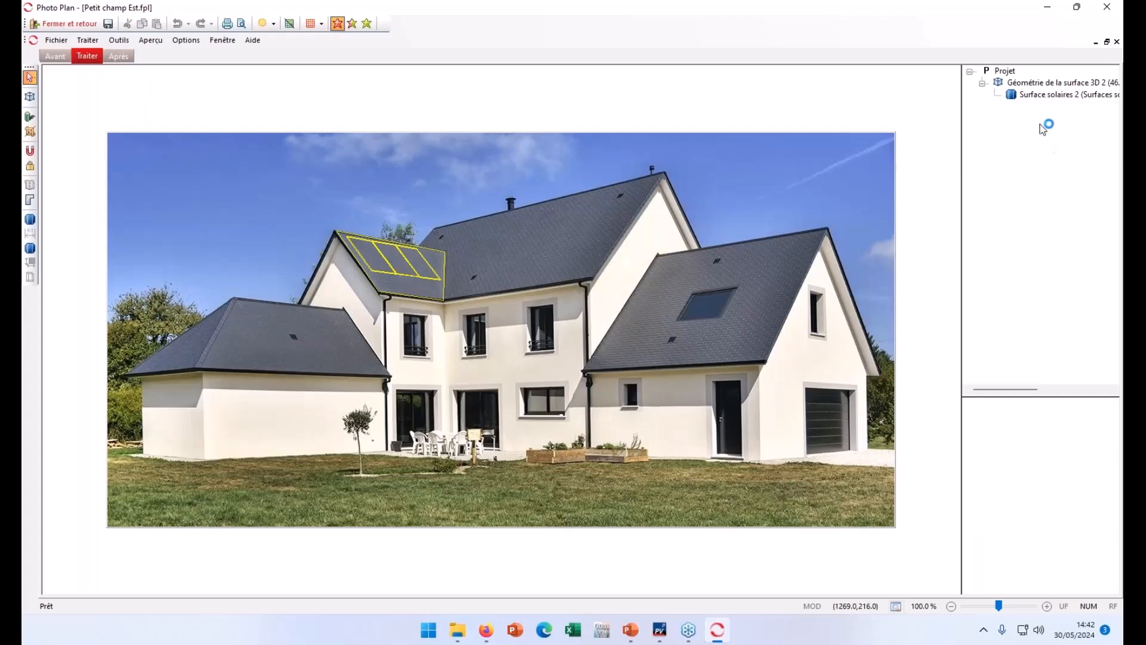
{"action": "left_click", "coordinate": [1013, 94]}
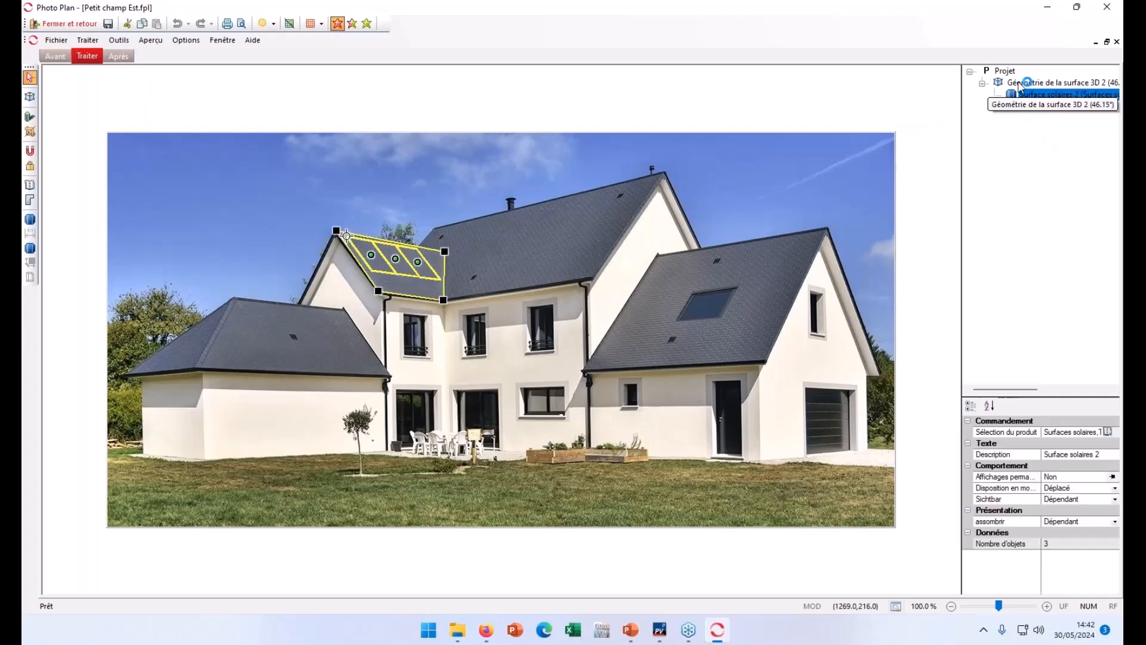
{"action": "left_click", "coordinate": [1020, 84]}
{"action": "left_click", "coordinate": [1039, 97]}
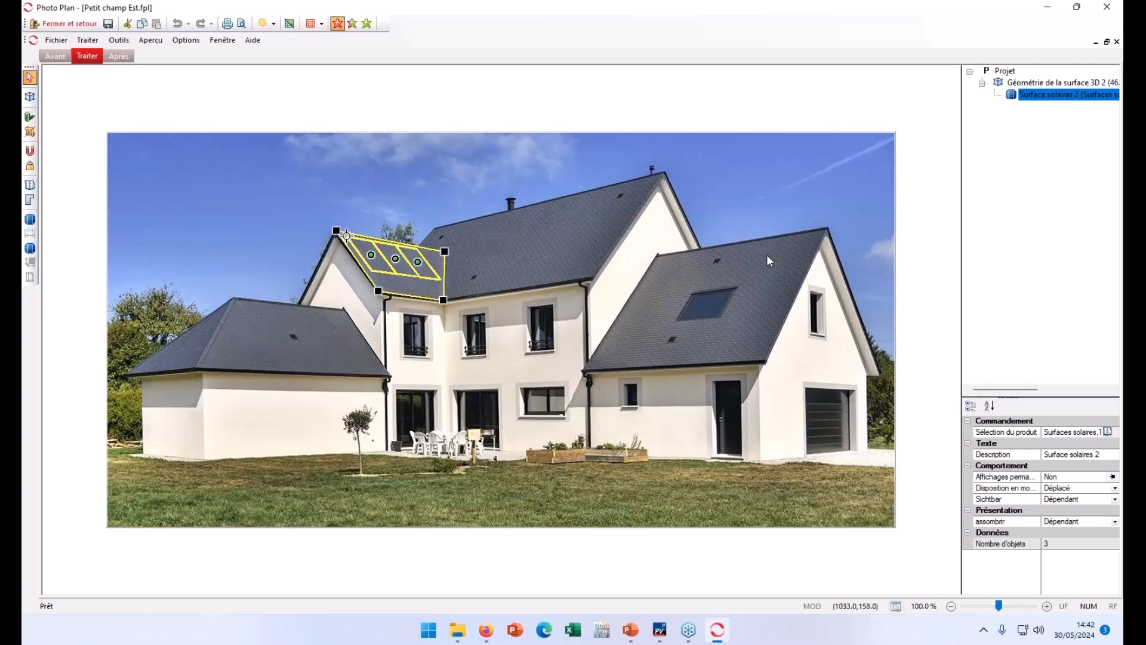
{"action": "left_click", "coordinate": [66, 24]}
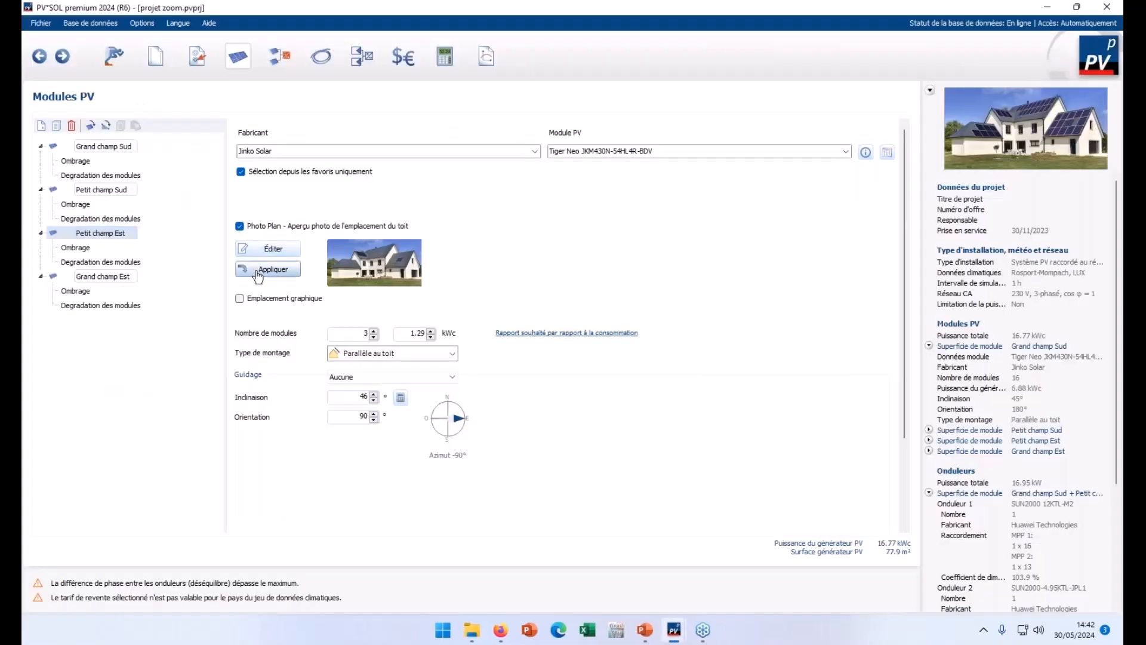
Apply the Photo Plan data to Petit champ Est and check its module count, power, inclination and orientation.
{"action": "left_click", "coordinate": [260, 278]}
{"action": "double_click", "coordinate": [348, 336]}
{"action": "mouse_move", "coordinate": [350, 258]}
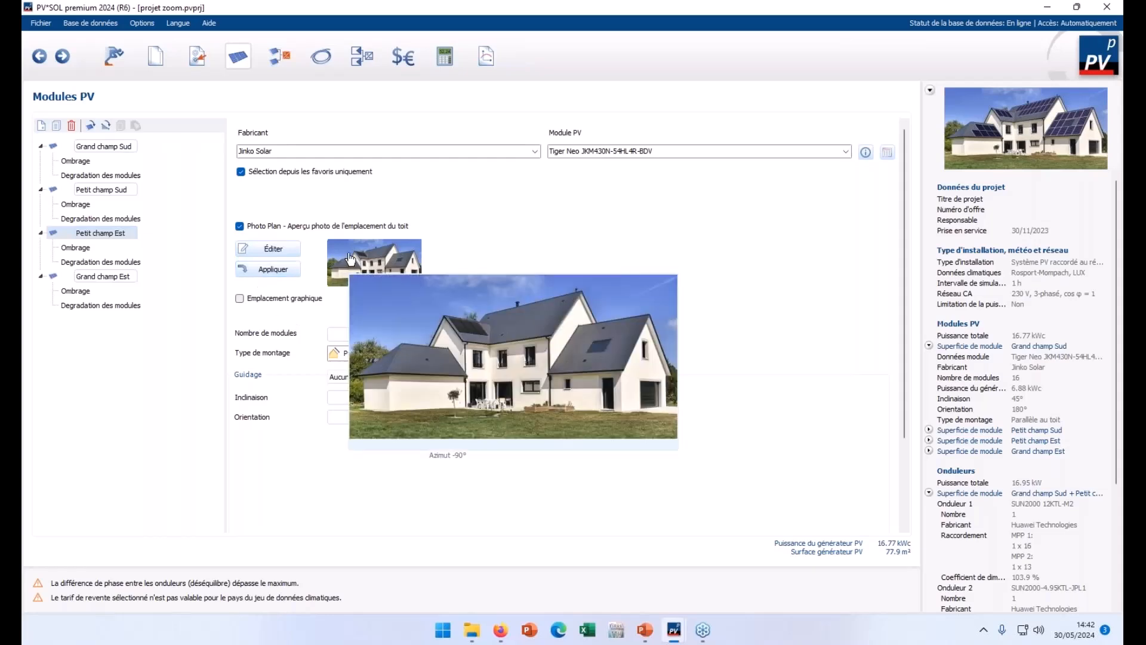
{"action": "left_click_drag", "start_coordinate": [408, 333], "coordinate": [446, 333]}
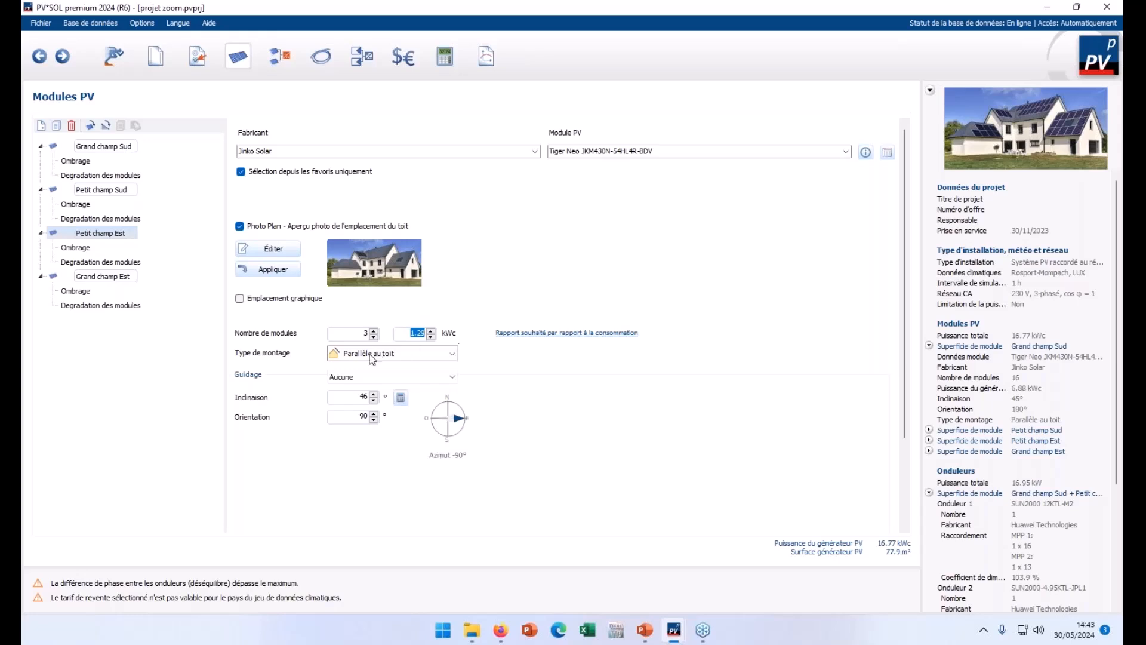
{"action": "double_click", "coordinate": [362, 397]}
{"action": "left_click", "coordinate": [349, 416]}
{"action": "double_click", "coordinate": [366, 416]}
Examine the inverter connection of the four module areas.
{"action": "left_click", "coordinate": [279, 56]}
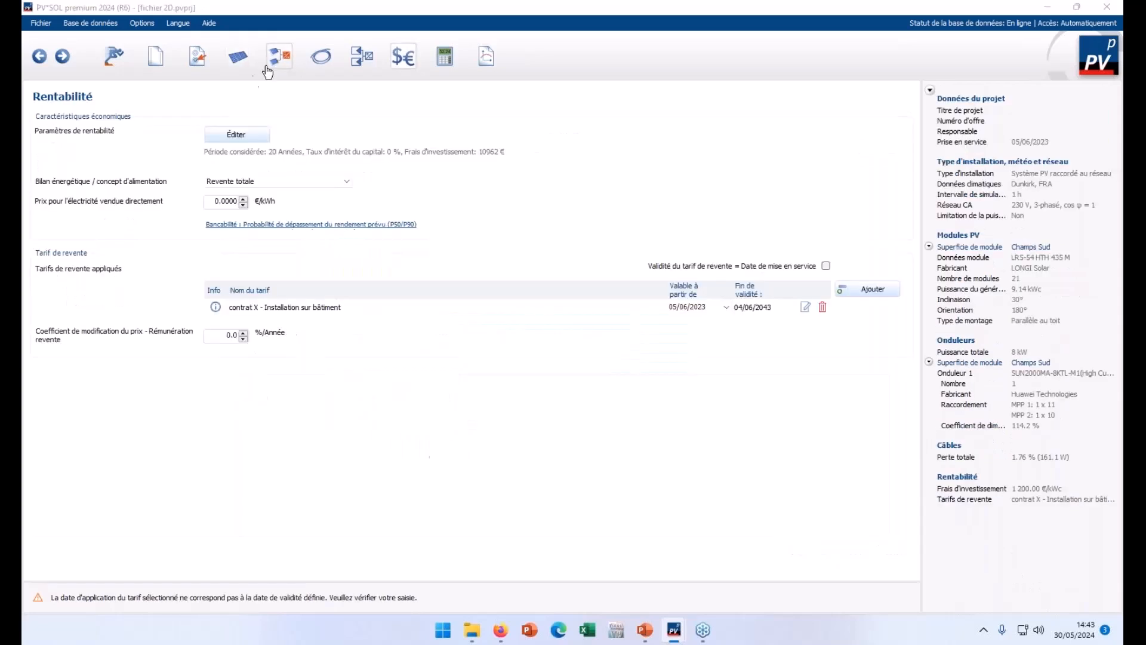
{"action": "left_click", "coordinate": [280, 59]}
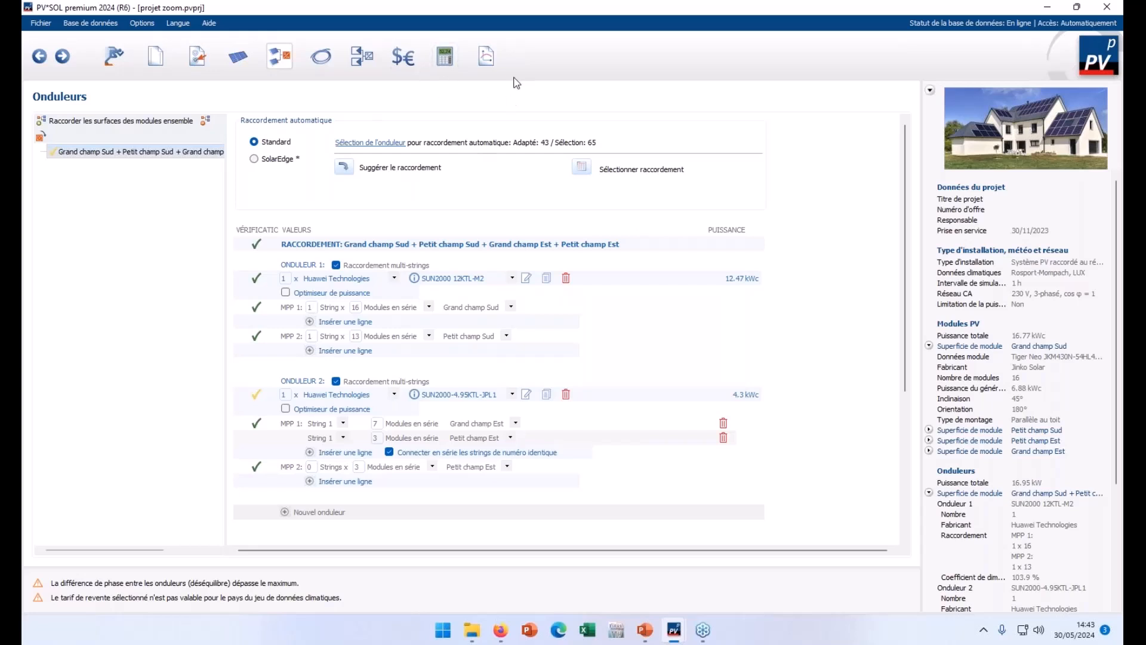
Open the customer presentation and review its cover page, project overview, module area photos and inverter connection.
{"action": "left_click", "coordinate": [487, 57]}
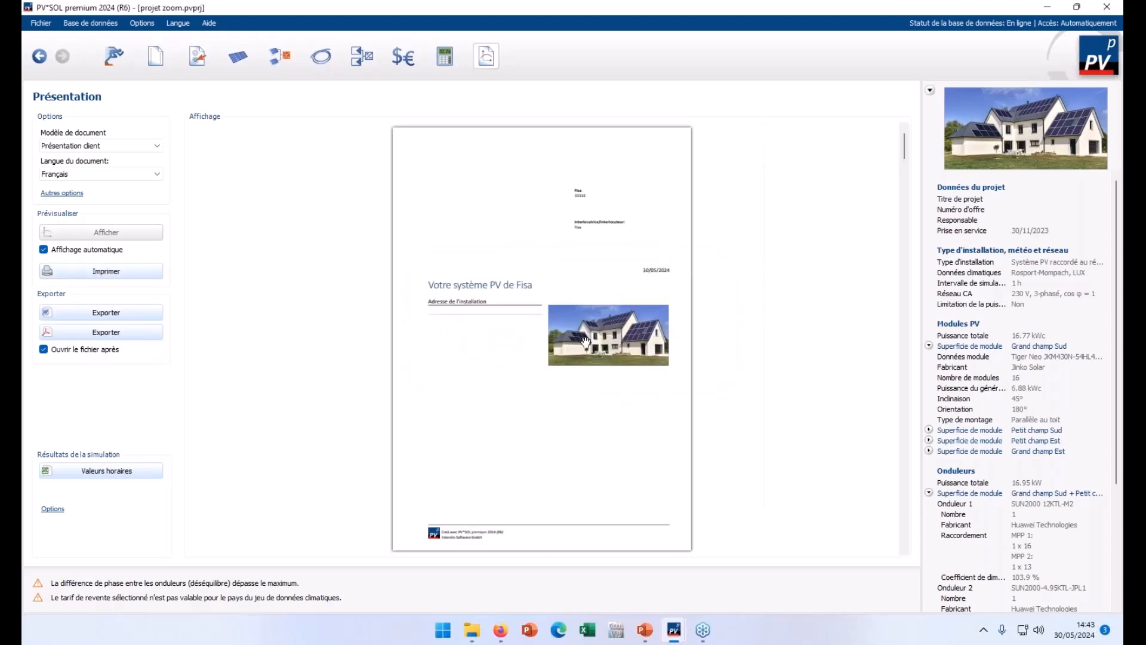
{"action": "scroll", "coordinate": [585, 341], "scroll_direction": "up", "scroll_amount": 5}
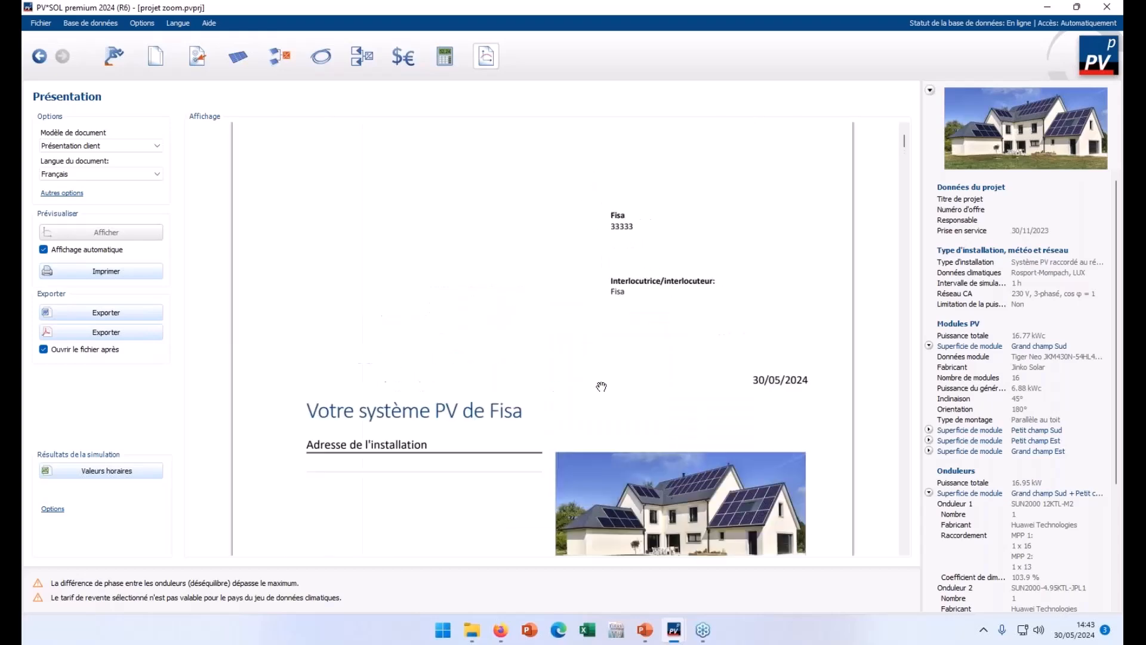
{"action": "scroll", "coordinate": [632, 418], "scroll_direction": "down", "scroll_amount": 15}
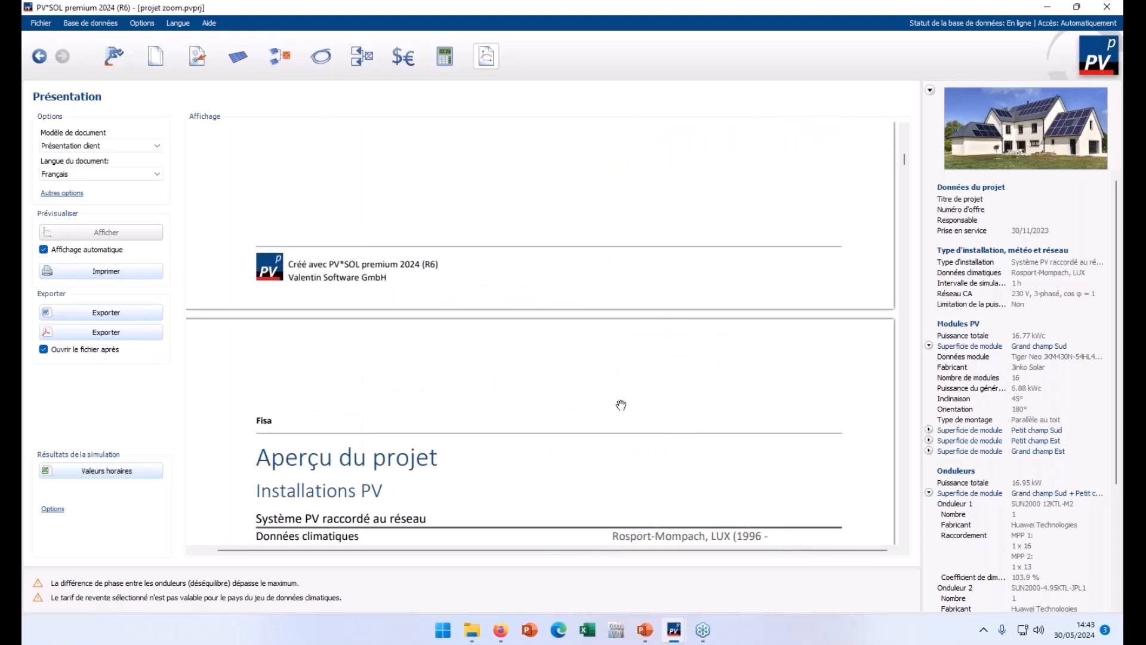
{"action": "scroll", "coordinate": [618, 380], "scroll_direction": "down", "scroll_amount": 6}
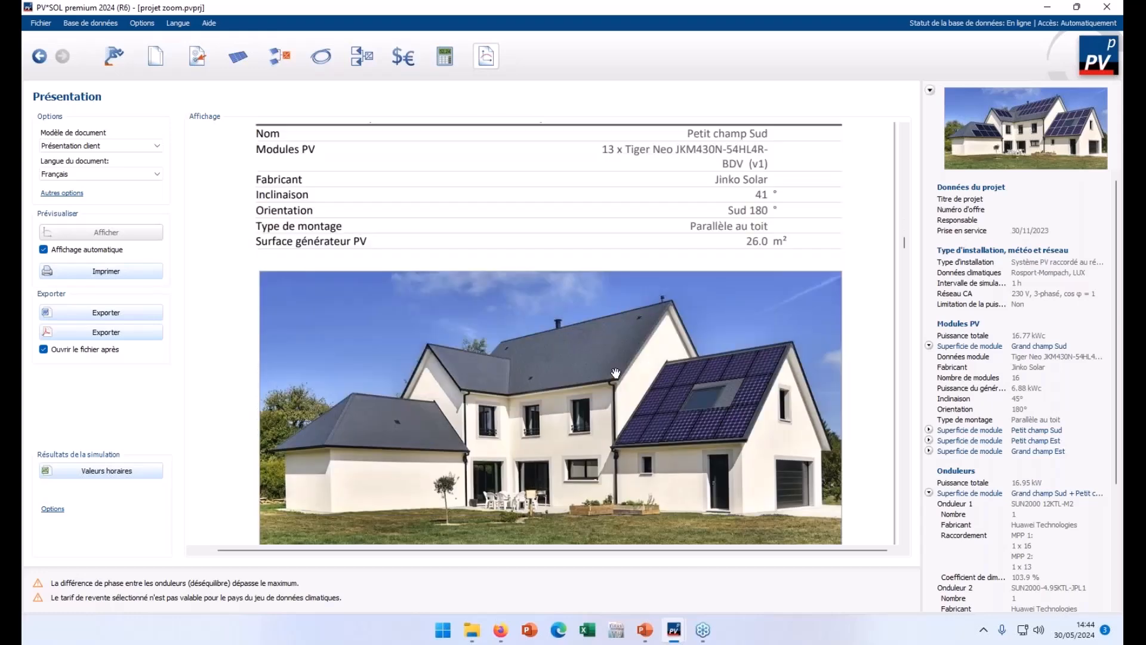
{"action": "scroll", "coordinate": [616, 373], "scroll_direction": "up", "scroll_amount": 5}
{"action": "scroll", "coordinate": [615, 373], "scroll_direction": "down", "scroll_amount": 8}
{"action": "scroll", "coordinate": [615, 373], "scroll_direction": "down", "scroll_amount": 10}
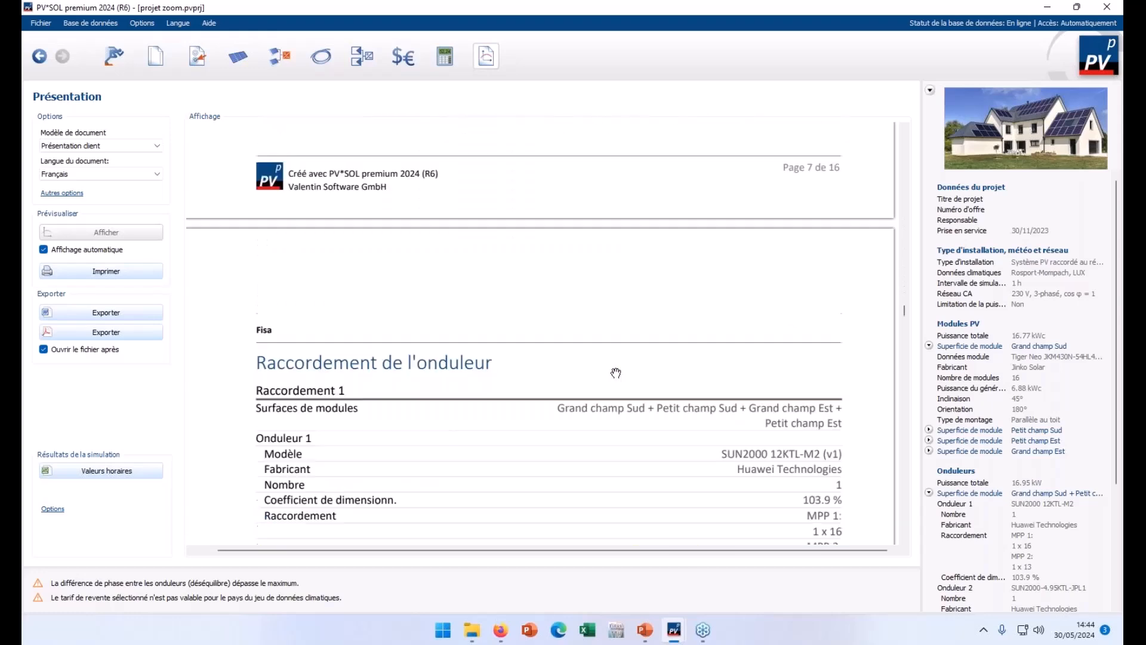
{"action": "scroll", "coordinate": [615, 373], "scroll_direction": "down", "scroll_amount": 3}
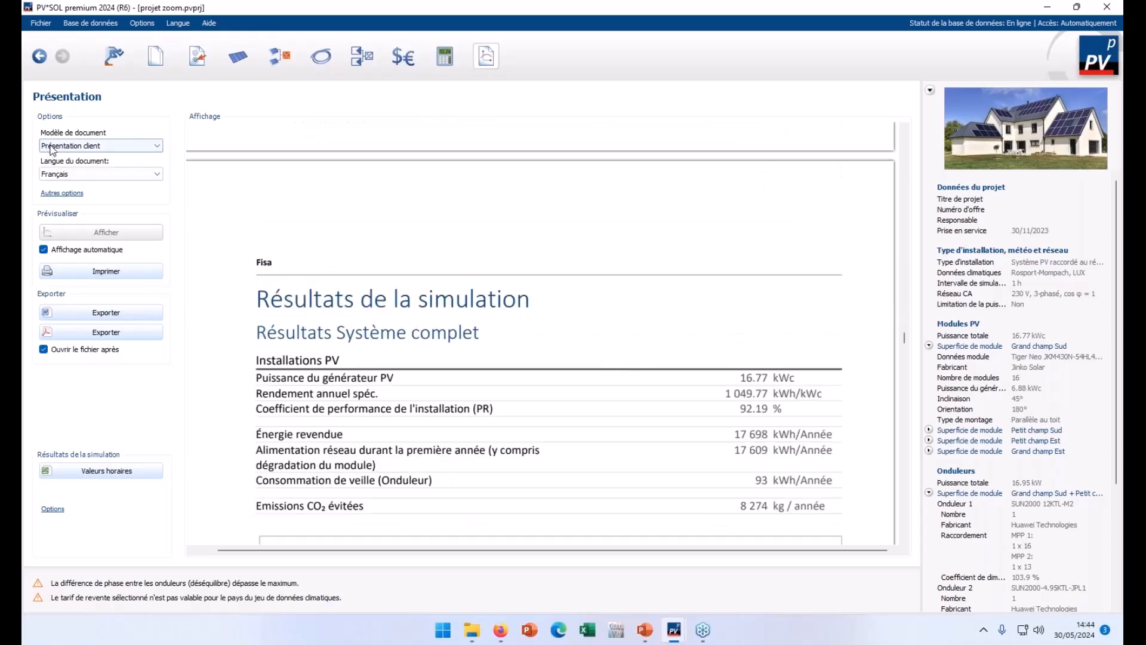
Review the presentation's simulation results, energy flow, profitability analysis, cash flow tables and module area photo.
{"action": "scroll", "coordinate": [433, 359], "scroll_direction": "down", "scroll_amount": 6}
{"action": "scroll", "coordinate": [434, 359], "scroll_direction": "down", "scroll_amount": 6}
{"action": "scroll", "coordinate": [436, 358], "scroll_direction": "up", "scroll_amount": 4}
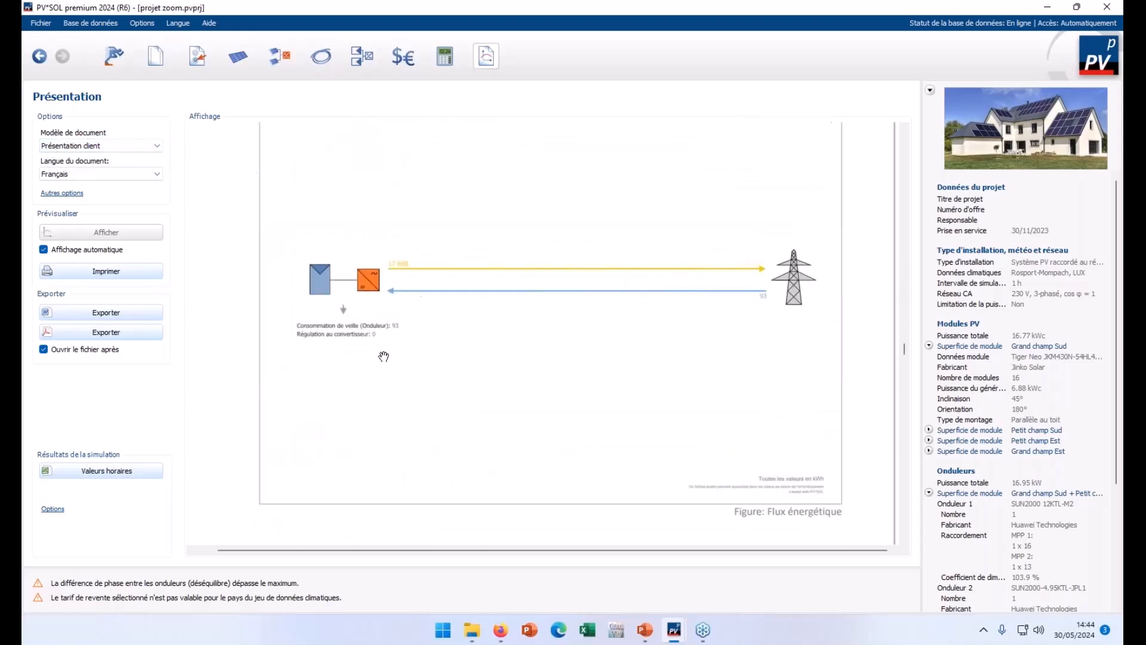
{"action": "scroll", "coordinate": [451, 342], "scroll_direction": "down", "scroll_amount": 15}
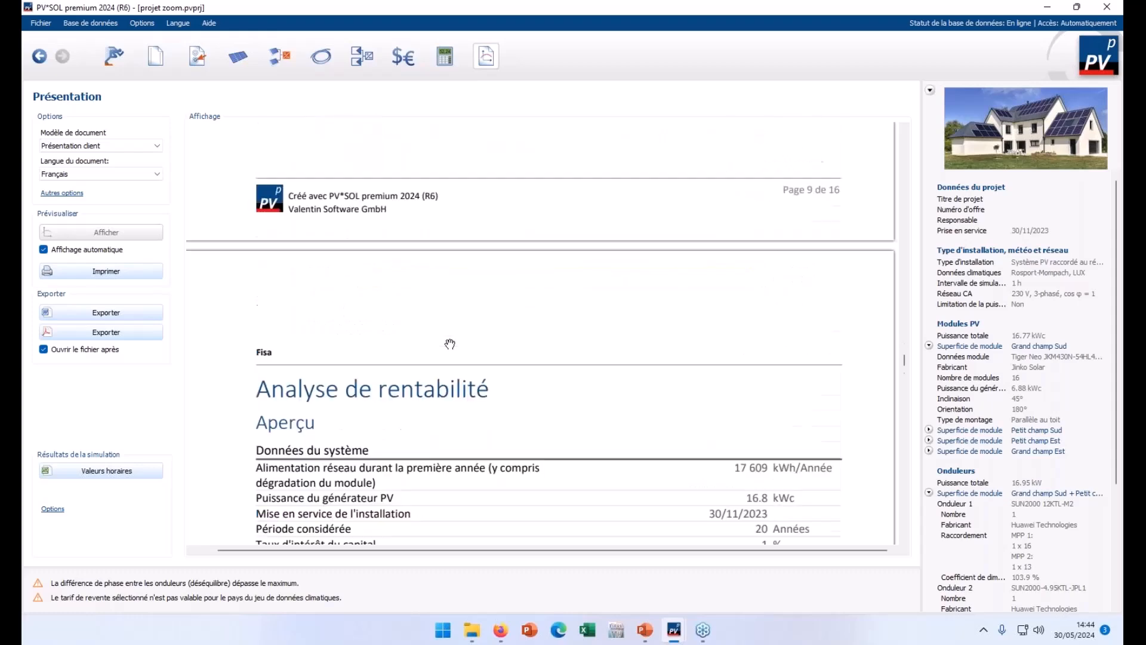
{"action": "scroll", "coordinate": [450, 345], "scroll_direction": "down", "scroll_amount": 5}
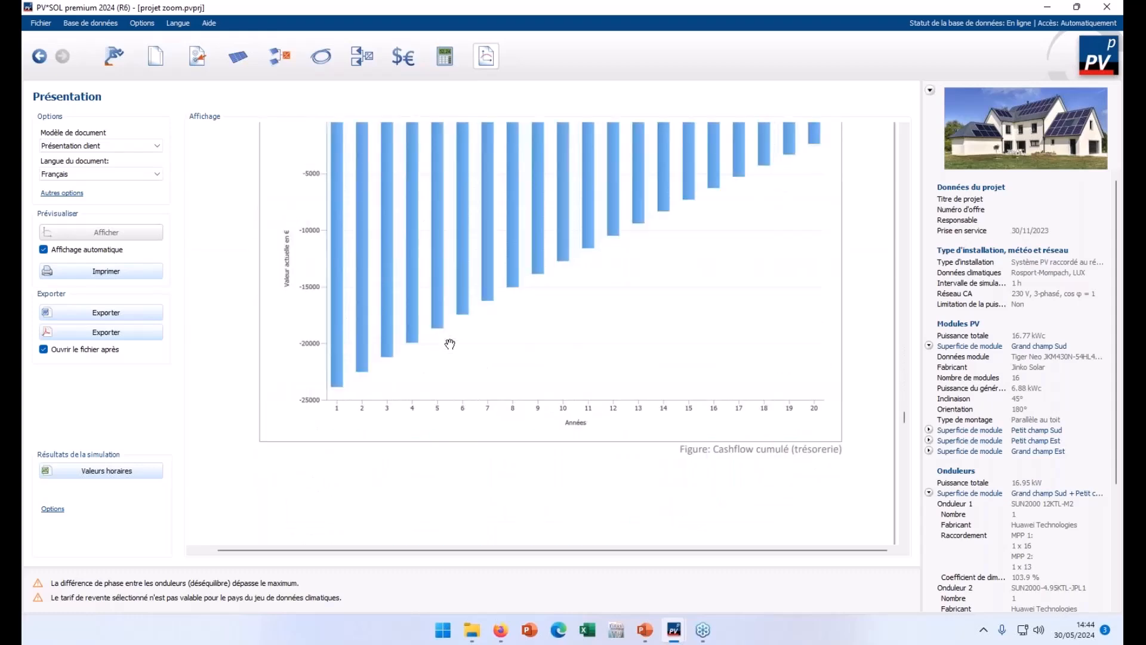
{"action": "scroll", "coordinate": [450, 345], "scroll_direction": "up", "scroll_amount": 10}
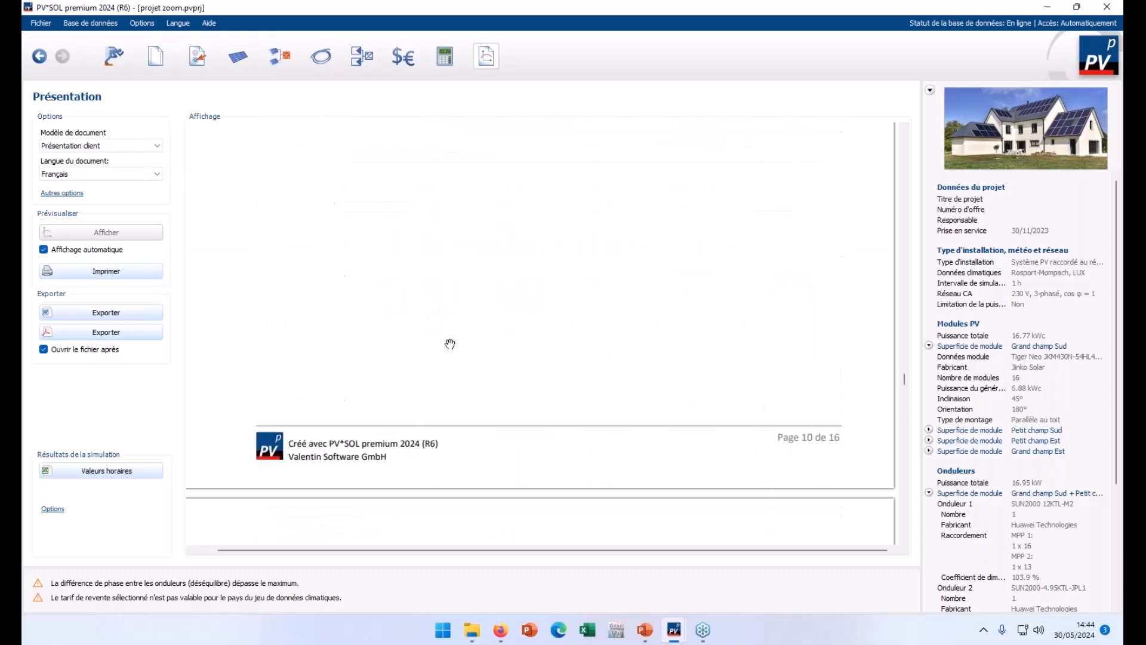
{"action": "scroll", "coordinate": [639, 313], "scroll_direction": "up", "scroll_amount": 3}
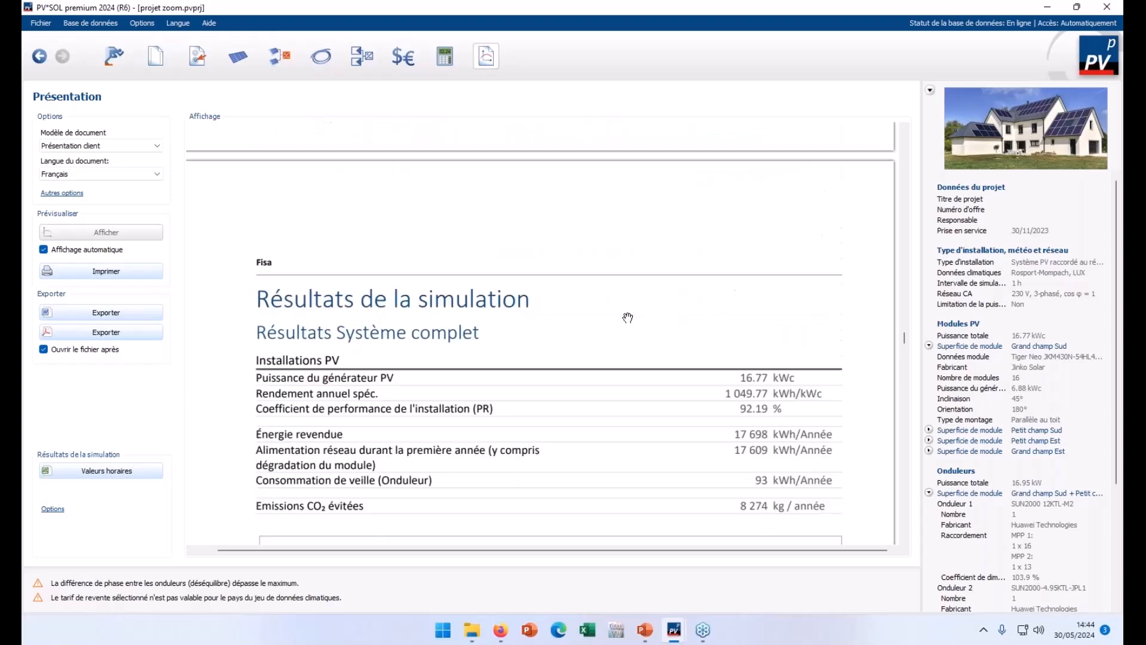
{"action": "scroll", "coordinate": [481, 361], "scroll_direction": "down", "scroll_amount": 12}
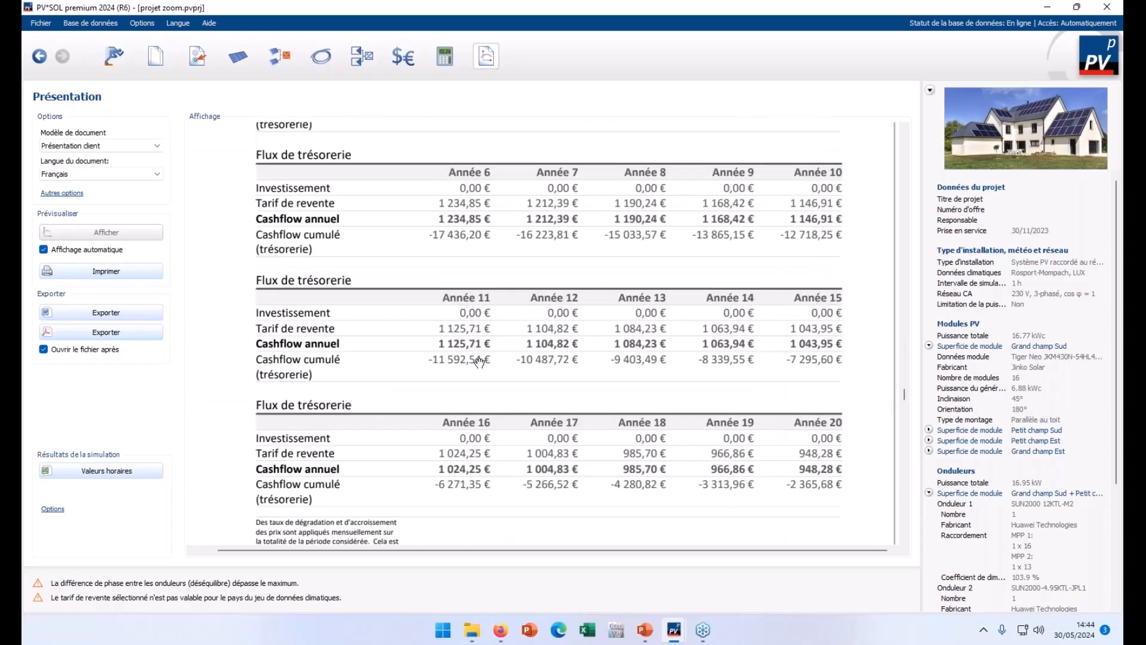
{"action": "scroll", "coordinate": [479, 362], "scroll_direction": "up", "scroll_amount": 10}
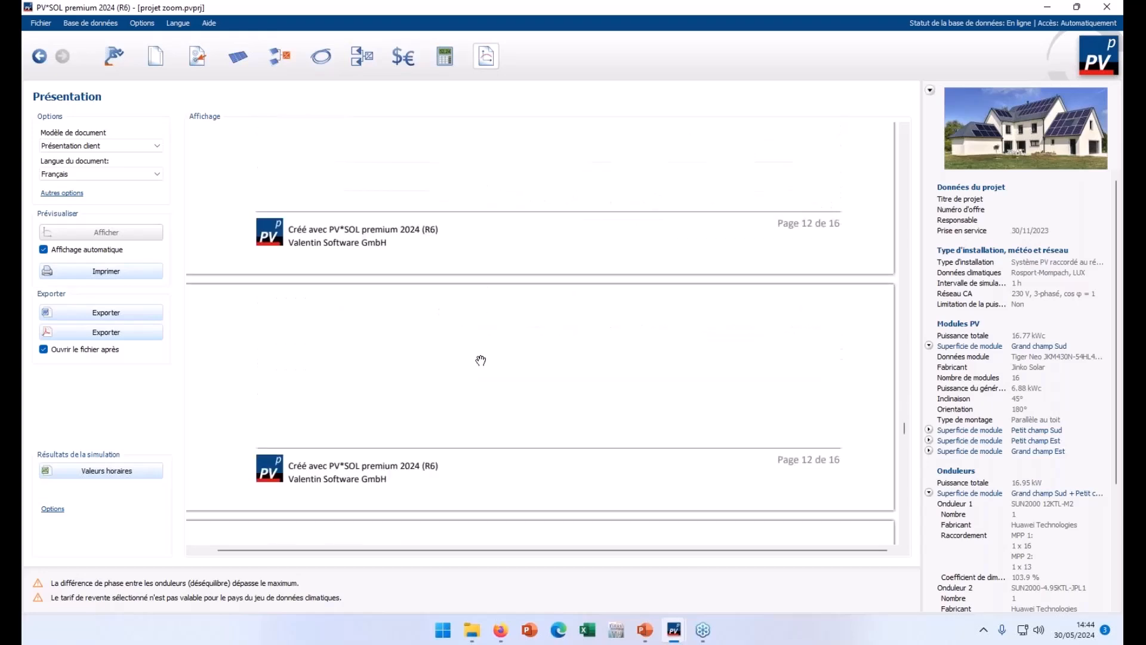
{"action": "scroll", "coordinate": [480, 361], "scroll_direction": "down", "scroll_amount": 10}
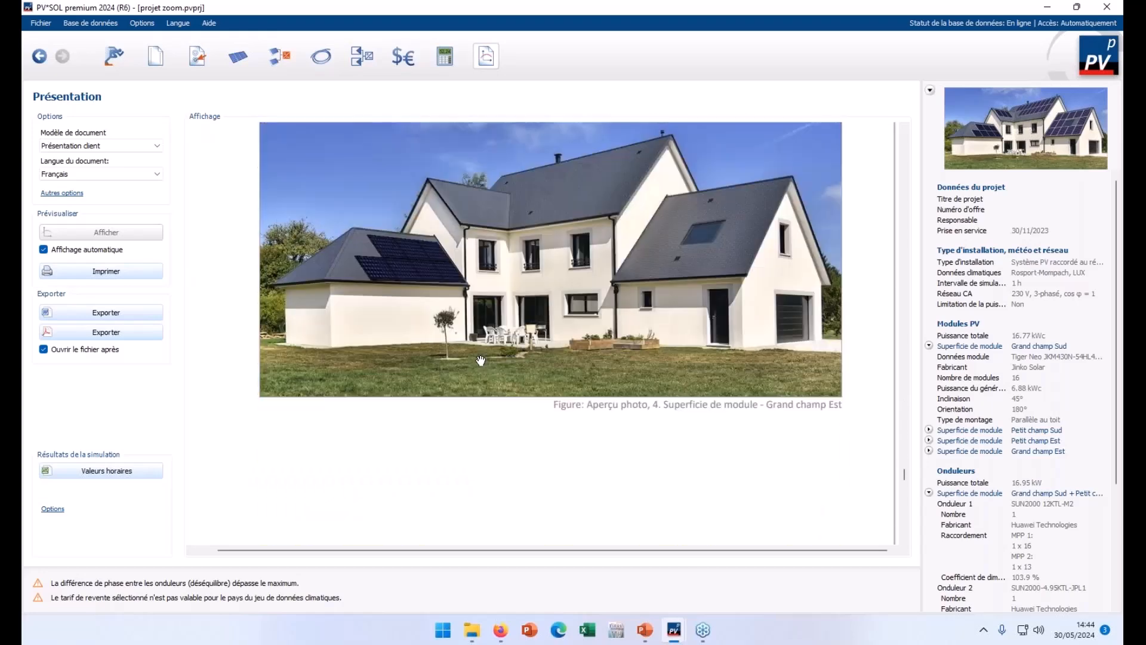
Switch to the project "3 D maison PVSOL" and examine its consumption profile.
{"action": "mouse_move", "coordinate": [667, 627]}
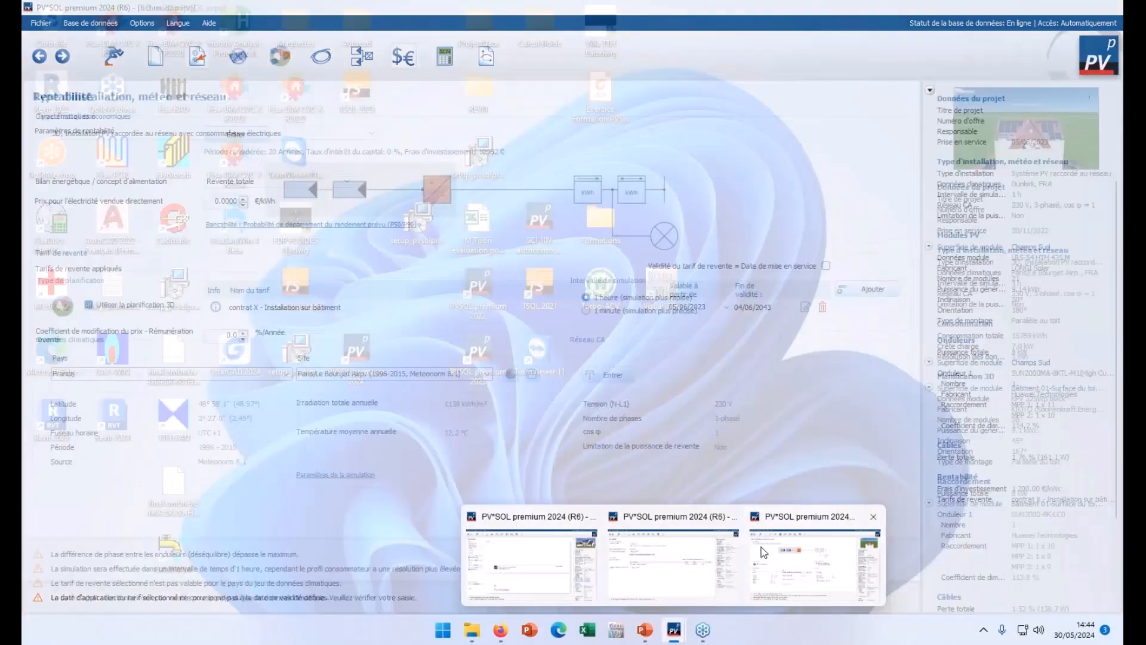
{"action": "left_click", "coordinate": [757, 549]}
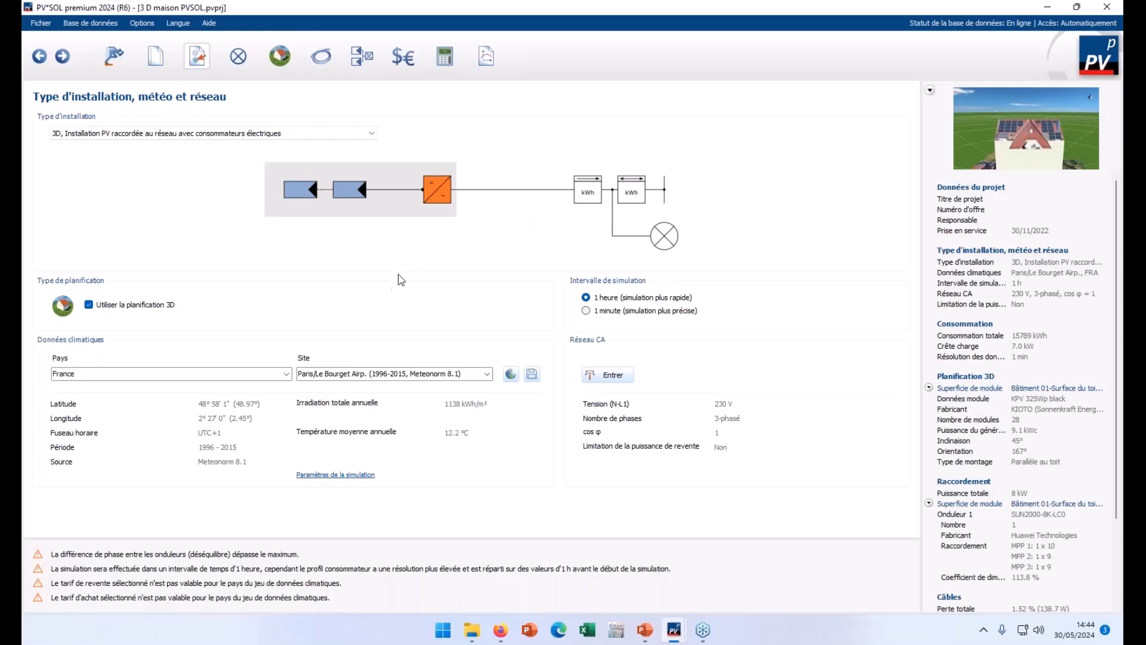
{"action": "left_click", "coordinate": [239, 58]}
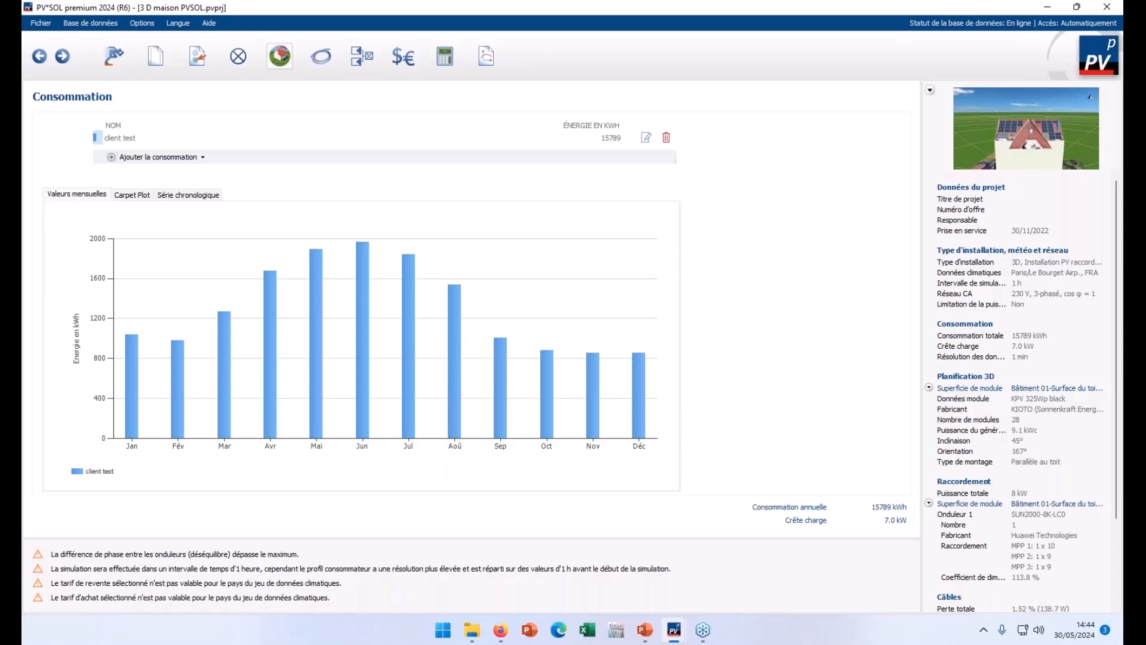
Open the 3D planning of the house and inspect the roof-mounted modules from different angles.
{"action": "left_click", "coordinate": [279, 56]}
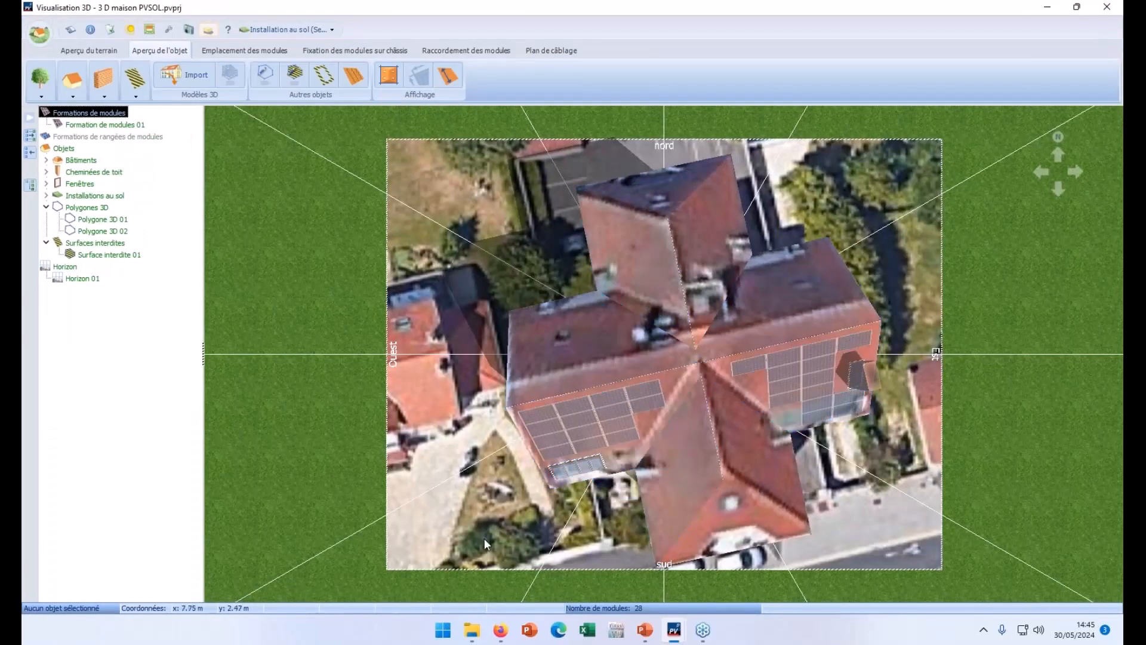
{"action": "left_click_drag", "start_coordinate": [482, 515], "coordinate": [476, 349]}
{"action": "left_click_drag", "start_coordinate": [770, 329], "coordinate": [816, 288]}
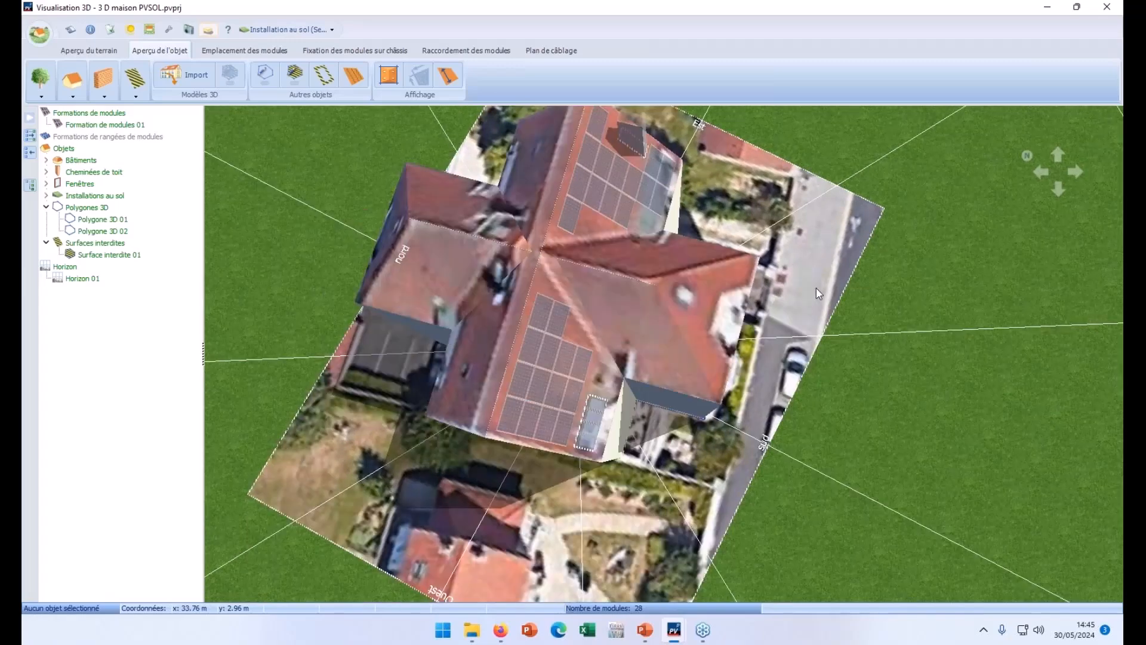
Return to the terrain view and inspect the house and its roof-mounted modules from above and from the front.
{"action": "left_click_drag", "start_coordinate": [719, 476], "coordinate": [608, 502]}
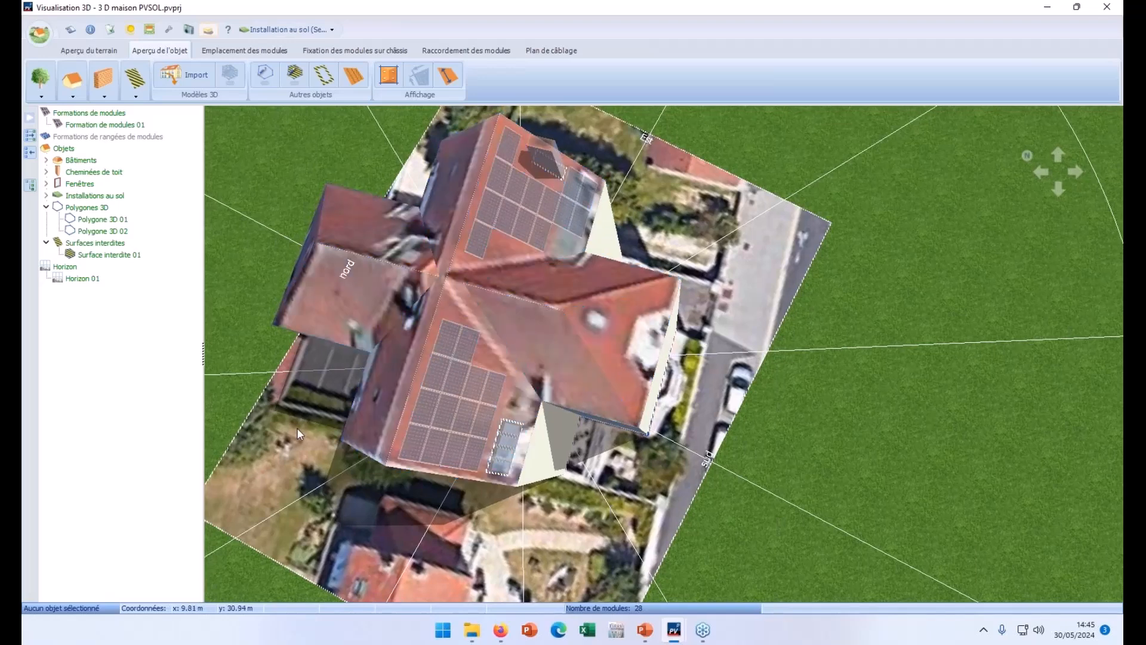
{"action": "left_click_drag", "start_coordinate": [300, 424], "coordinate": [494, 411]}
{"action": "right_click", "coordinate": [396, 415]}
{"action": "left_click", "coordinate": [420, 425]}
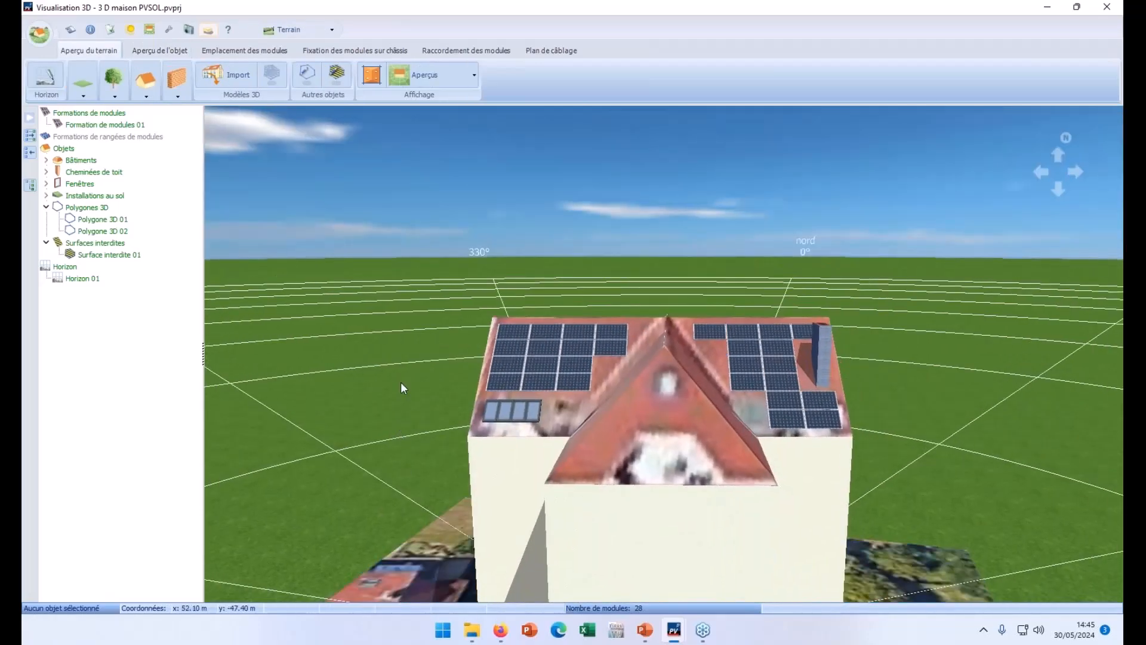
{"action": "left_click_drag", "start_coordinate": [409, 343], "coordinate": [438, 418]}
{"action": "scroll", "coordinate": [438, 417], "scroll_direction": "down", "scroll_amount": 3}
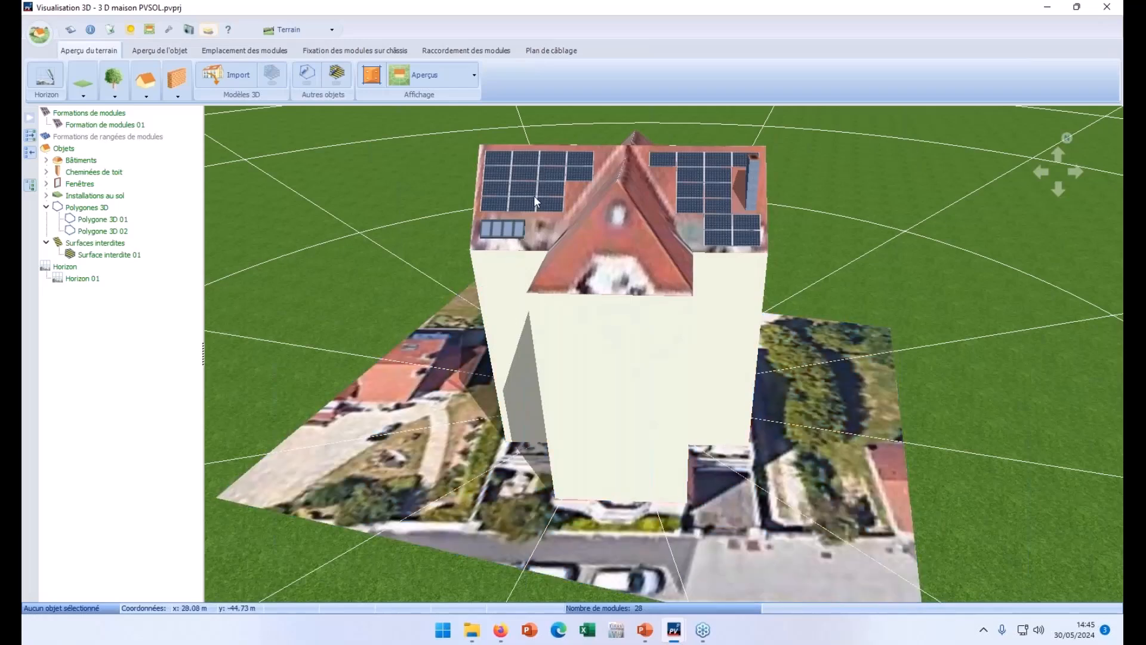
Activate the aerial-photo ground surface and place a broadleaf tree just south of the house.
{"action": "left_click", "coordinate": [114, 84]}
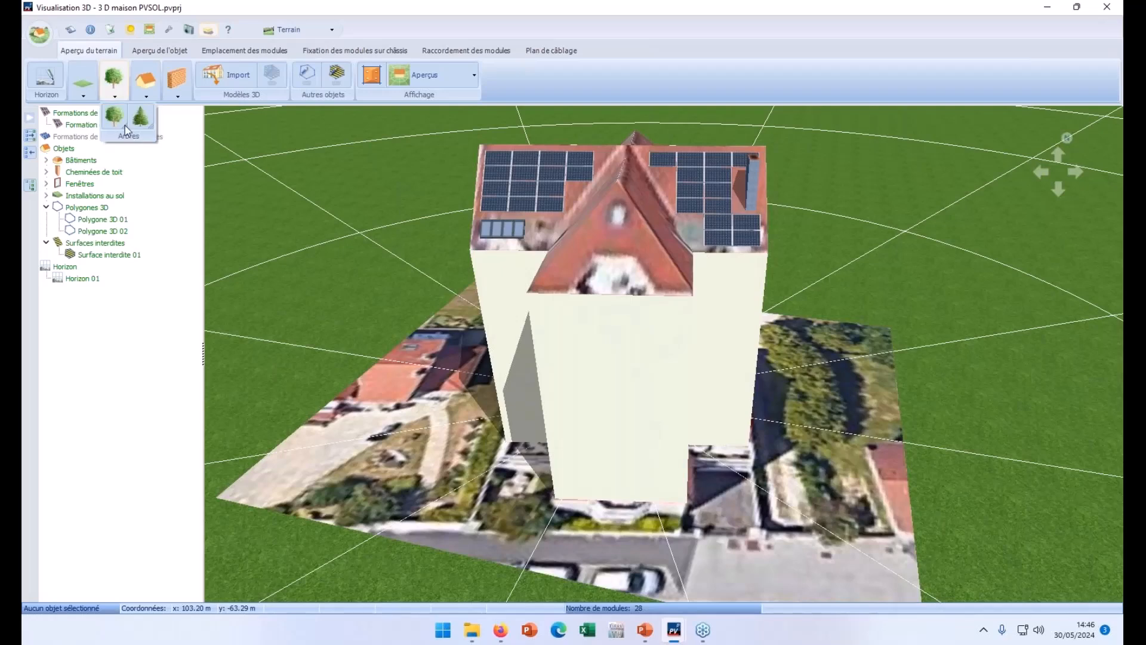
{"action": "right_click", "coordinate": [369, 442]}
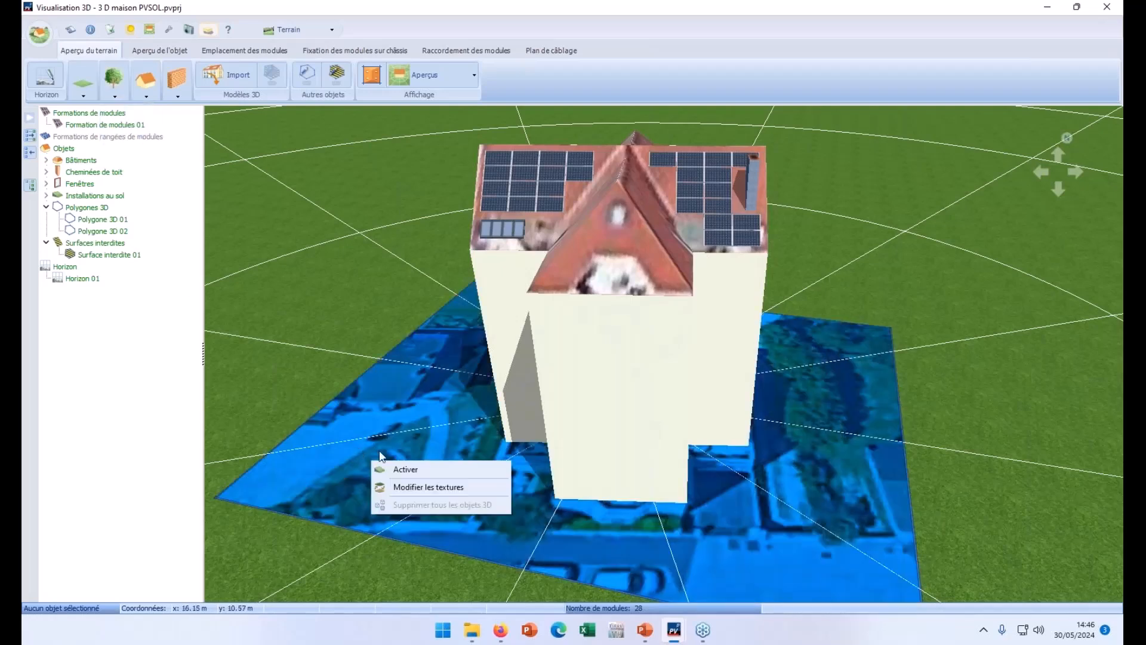
{"action": "left_click", "coordinate": [392, 468]}
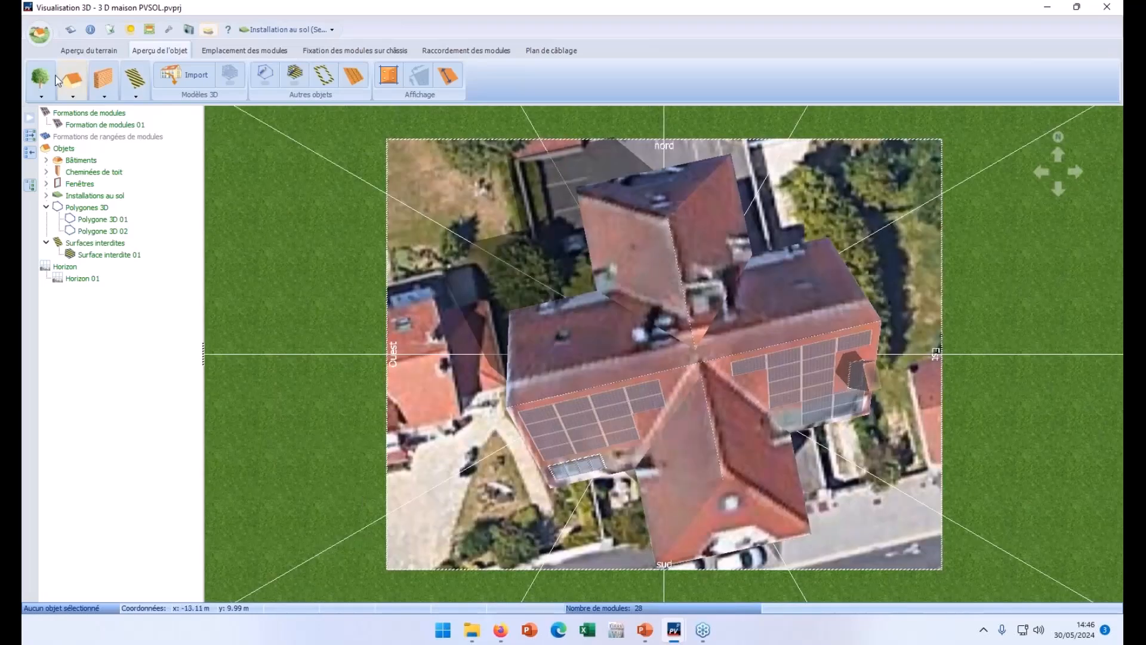
{"action": "left_click", "coordinate": [43, 95]}
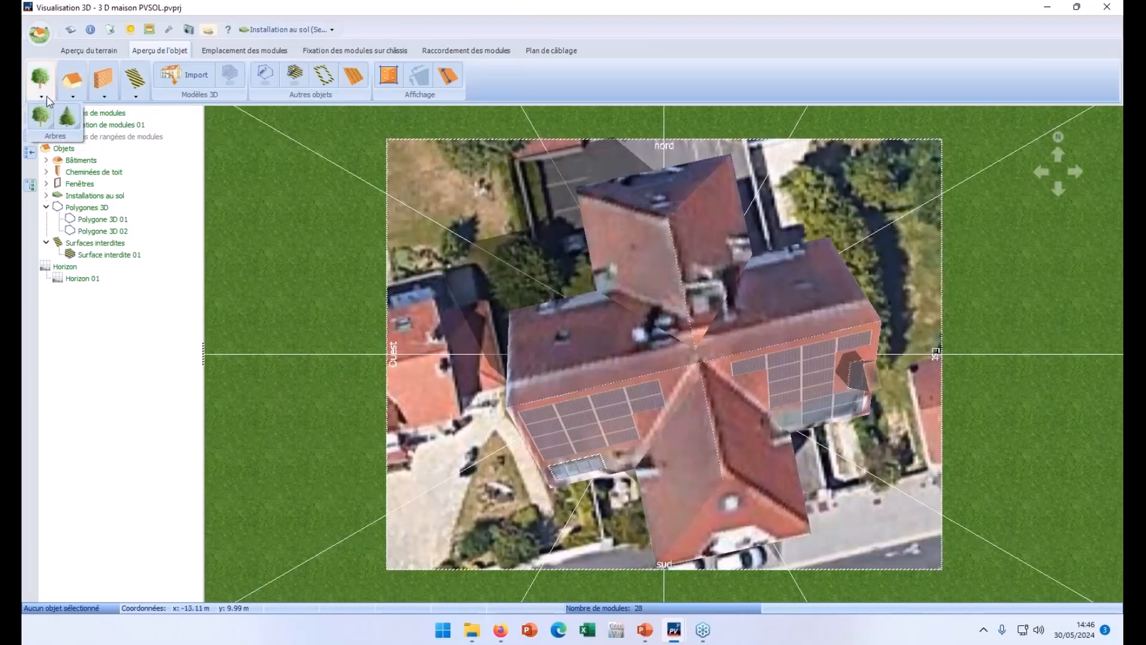
{"action": "mouse_move", "coordinate": [40, 122]}
{"action": "left_mouse_down"}
{"action": "mouse_move", "coordinate": [268, 455]}
{"action": "mouse_move", "coordinate": [543, 536]}
{"action": "mouse_move", "coordinate": [603, 529]}
{"action": "left_mouse_up"}
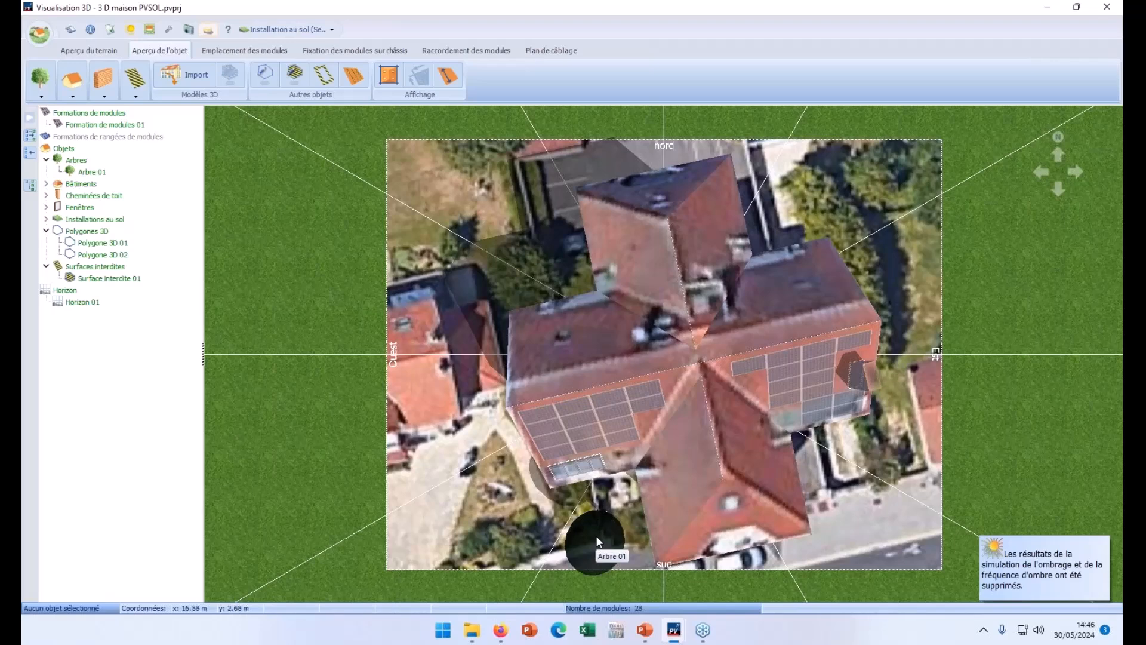
Set the height of the tree Arbre 01 to 20 m.
{"action": "right_click", "coordinate": [596, 535]}
{"action": "left_click", "coordinate": [632, 423]}
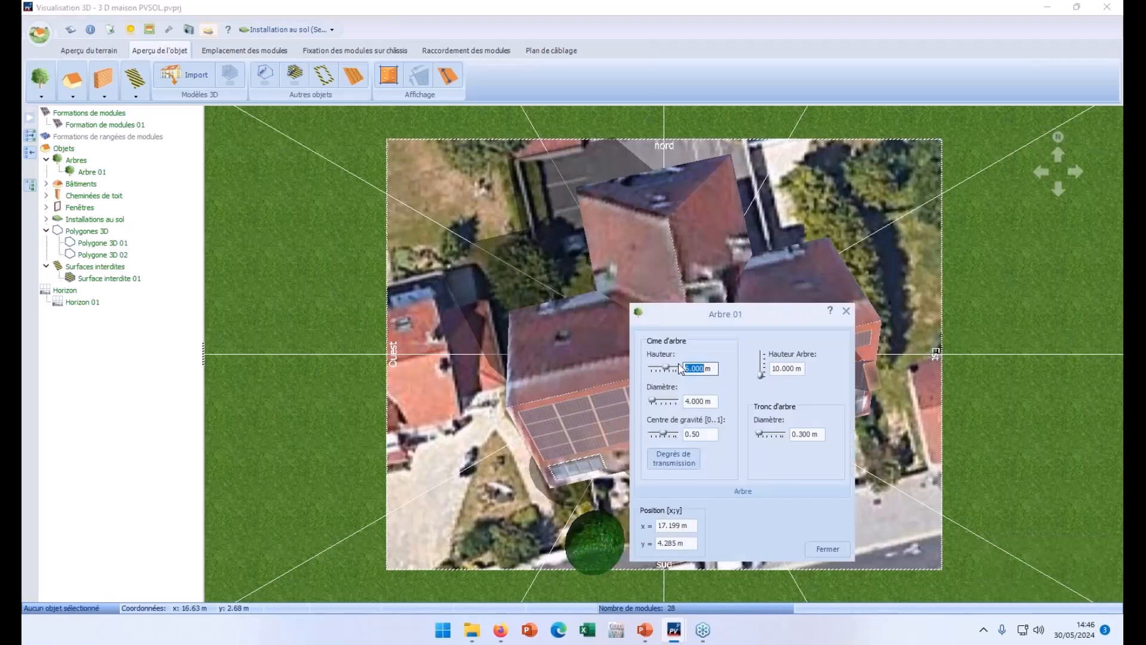
{"action": "left_click", "coordinate": [796, 369]}
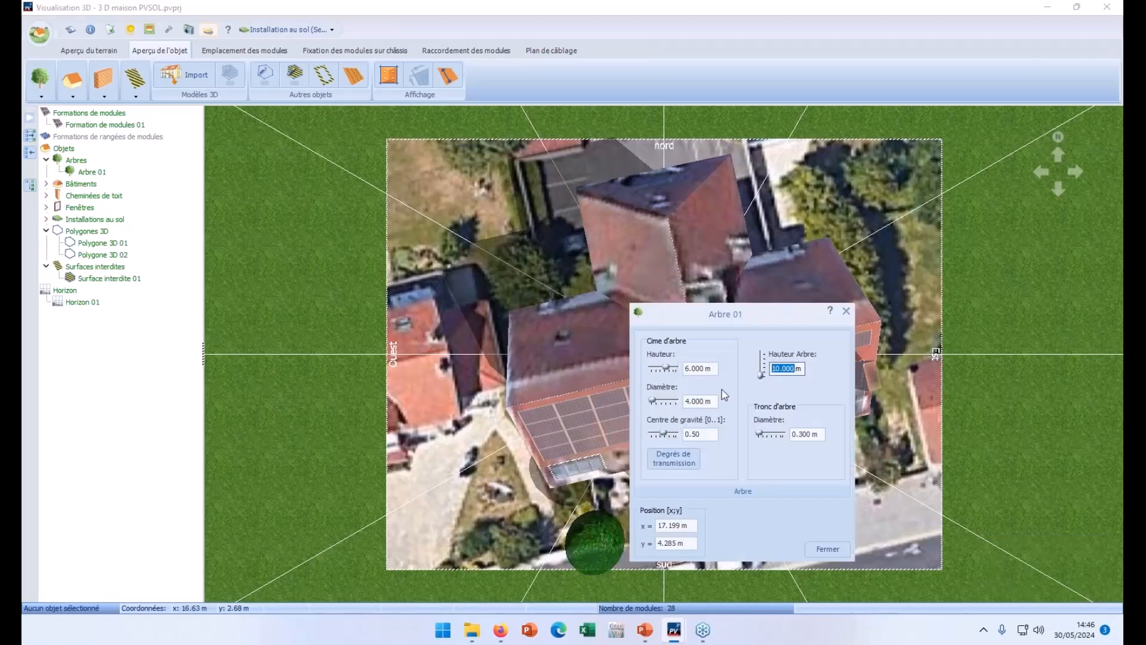
{"action": "type", "text": "20"}
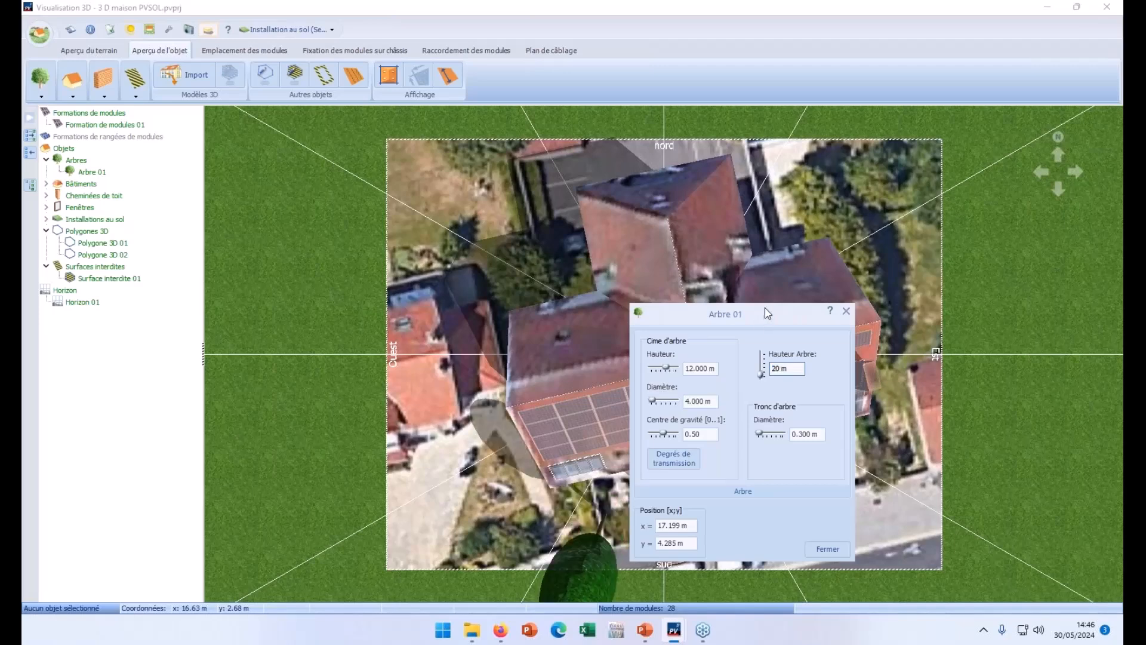
{"action": "left_click", "coordinate": [827, 548]}
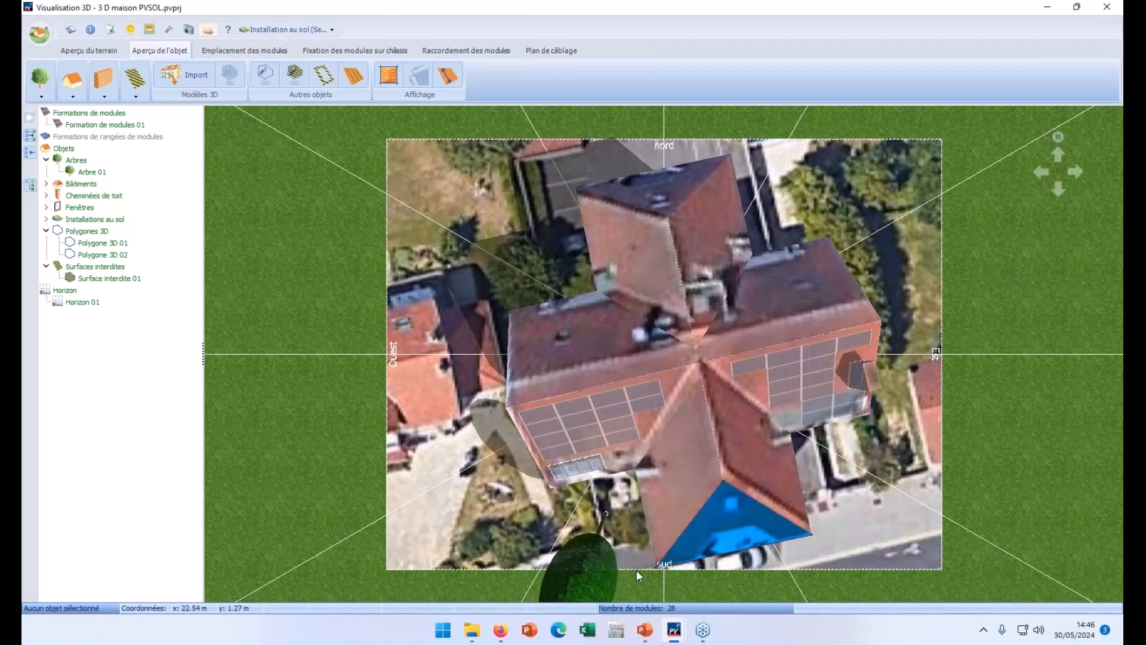
Move the tree to the southeast side of the house, near the eastern end of the module-covered roof.
{"action": "left_click_drag", "start_coordinate": [543, 513], "coordinate": [614, 417]}
{"action": "left_click_drag", "start_coordinate": [693, 450], "coordinate": [880, 318]}
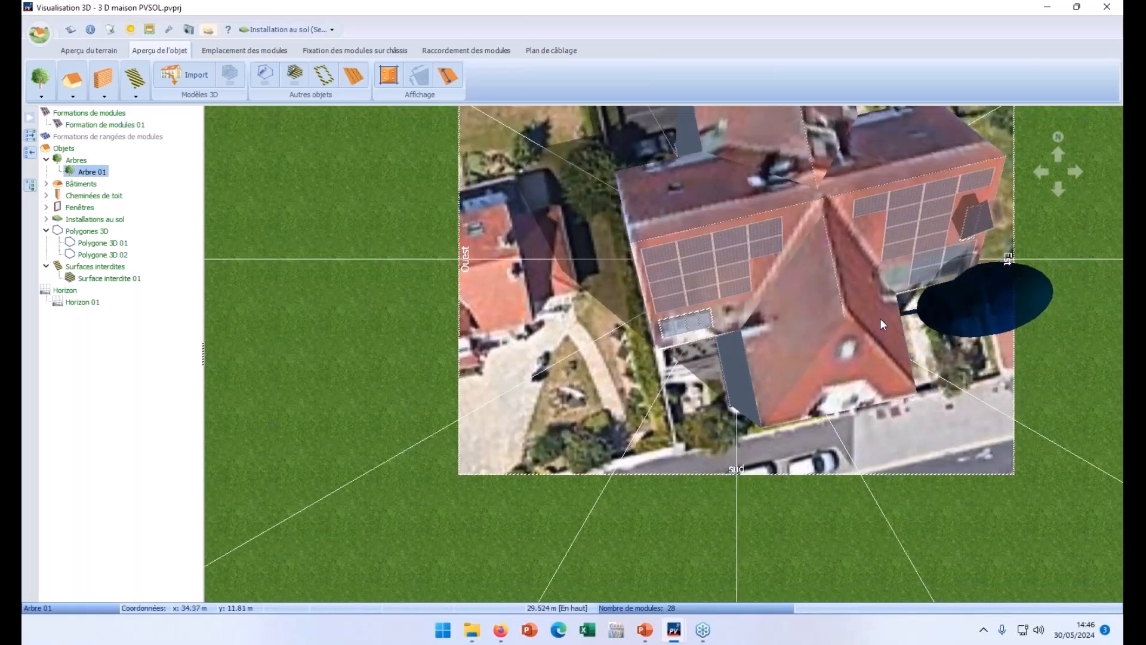
{"action": "left_click_drag", "start_coordinate": [956, 305], "coordinate": [891, 324]}
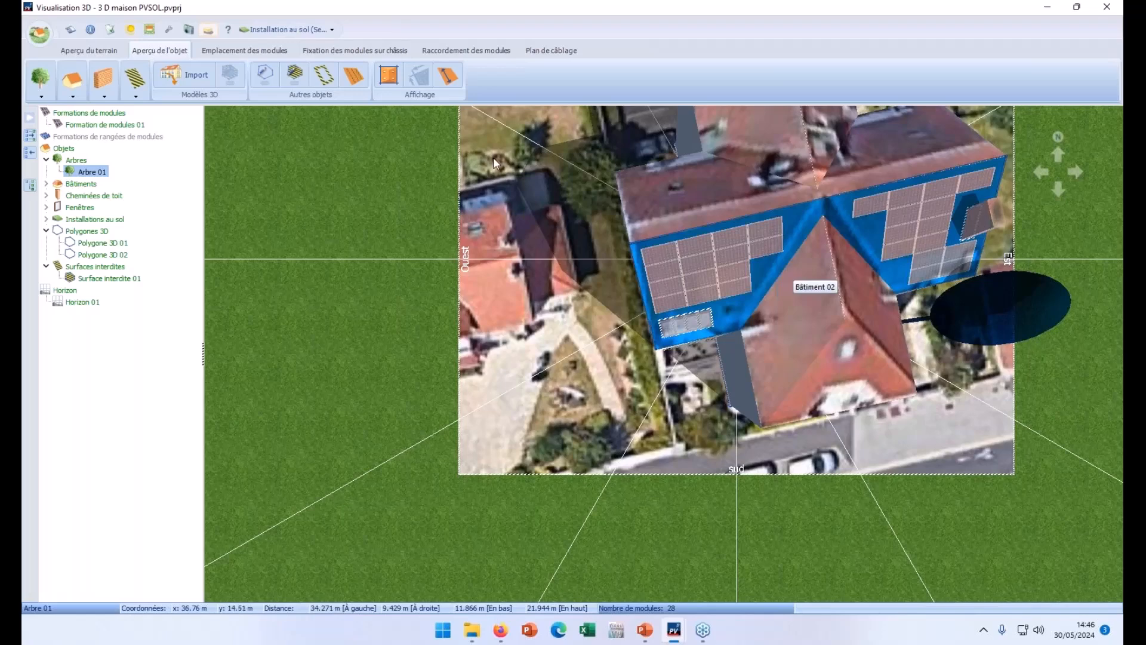
Activate the south roof of Bâtiment 01 for module placement and calculate its shade frequency.
{"action": "left_click", "coordinate": [255, 52]}
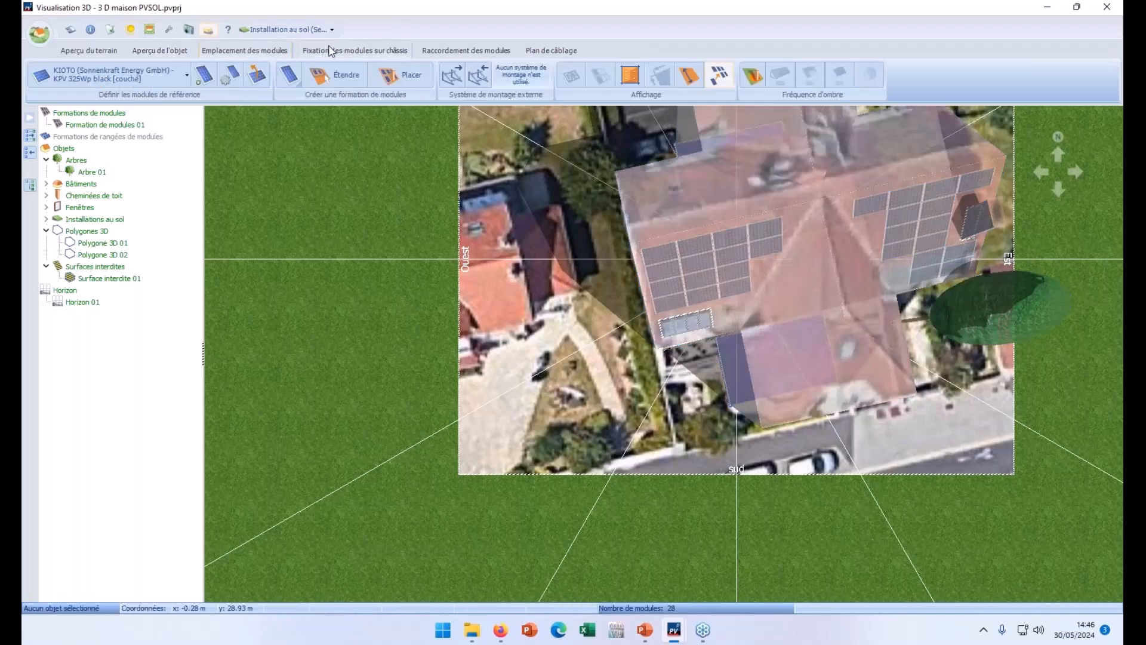
{"action": "left_click", "coordinate": [333, 51]}
{"action": "left_click", "coordinate": [270, 51]}
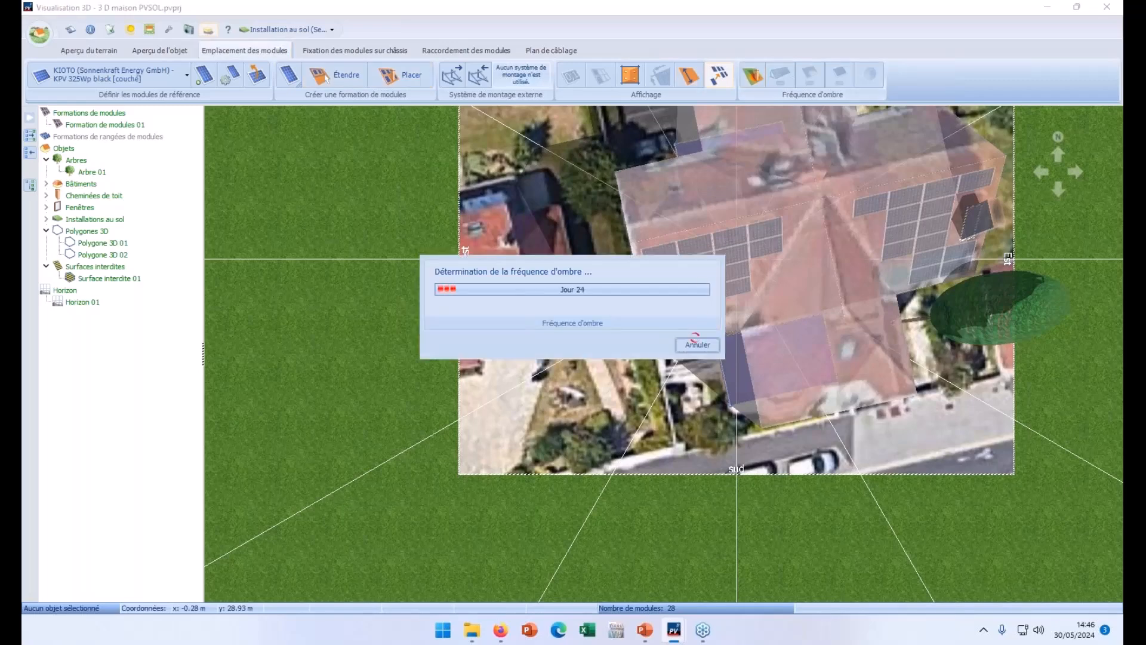
{"action": "right_click", "coordinate": [743, 288]}
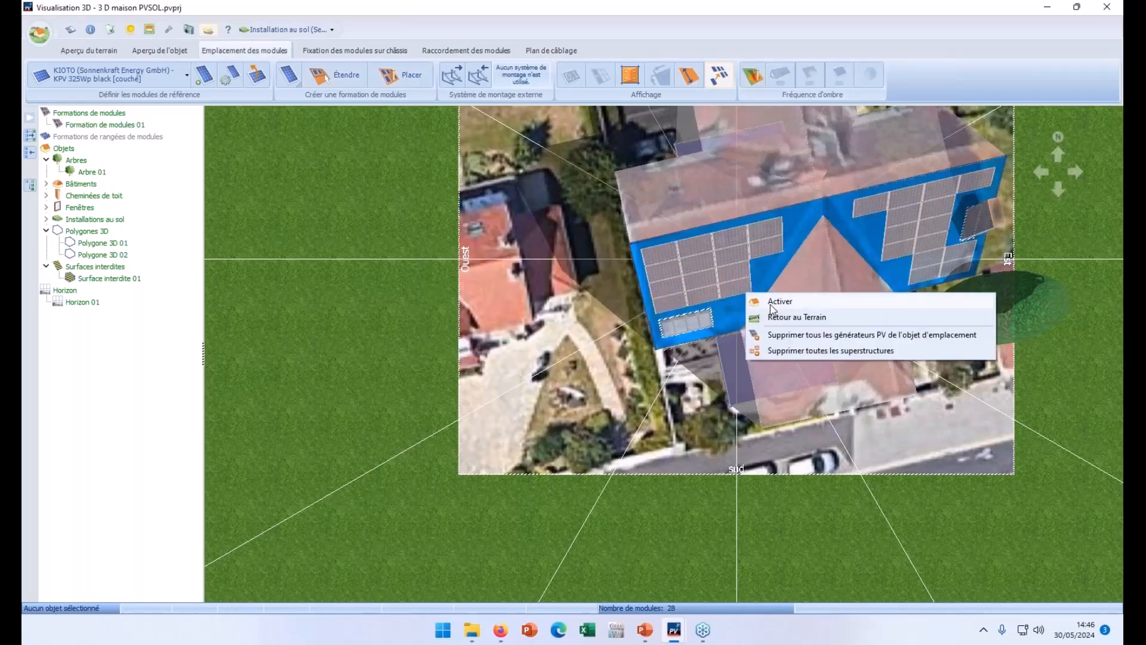
{"action": "left_click", "coordinate": [772, 305]}
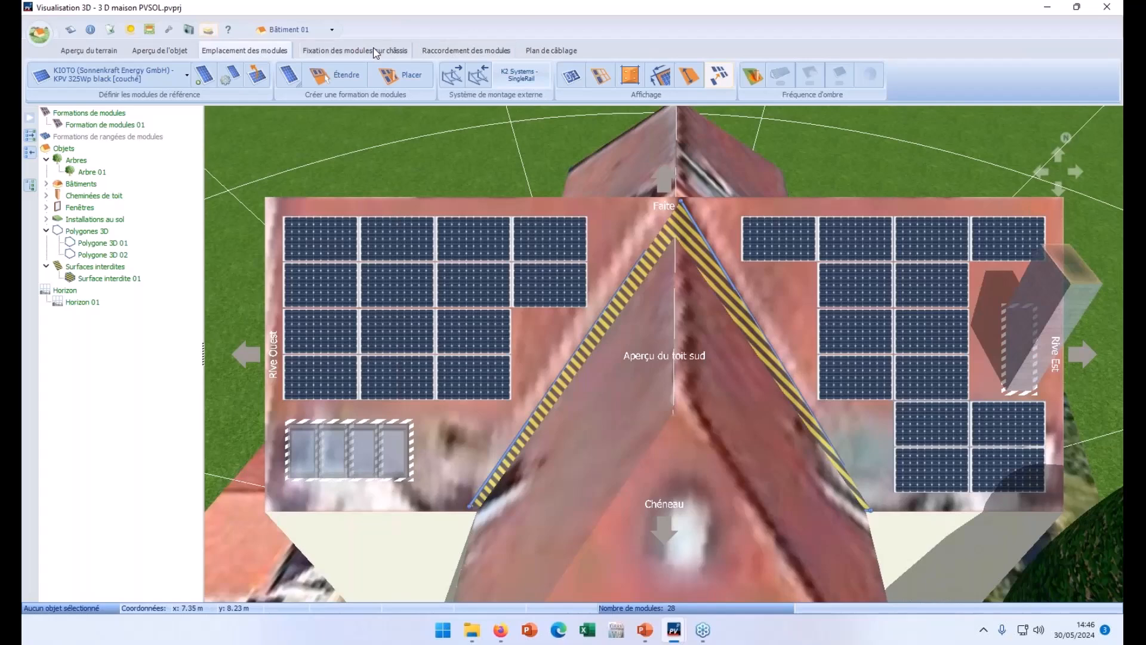
{"action": "left_click", "coordinate": [752, 75]}
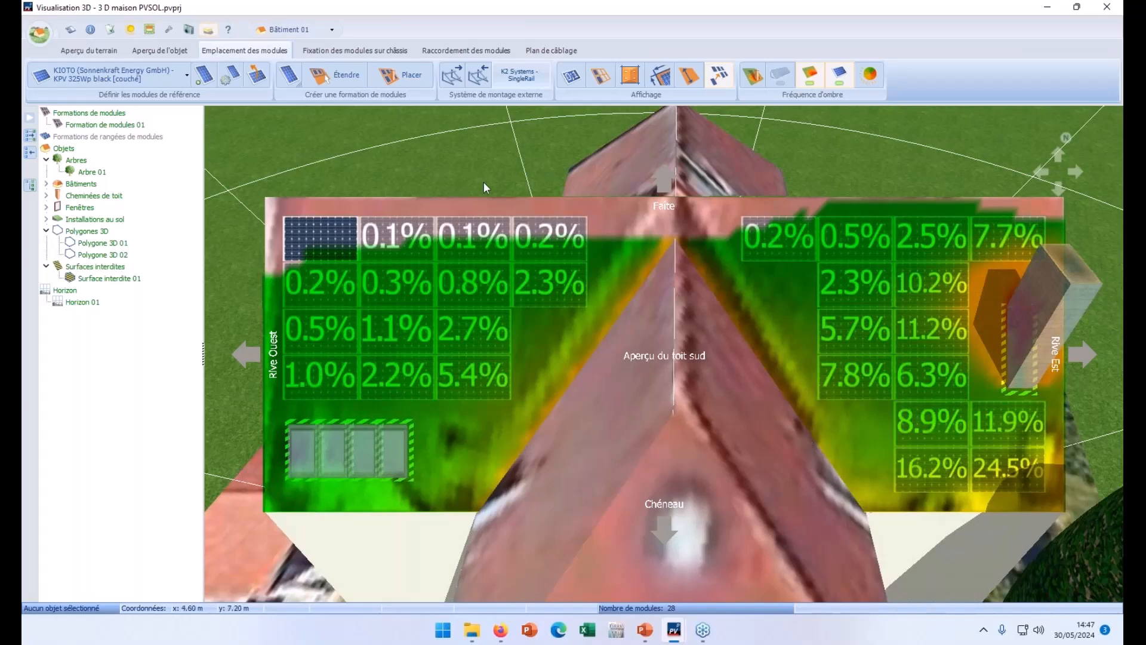
Leave the shade frequency display for the ground surface and reactivate the south roof of Bâtiment 01.
{"action": "right_click", "coordinate": [505, 192]}
{"action": "left_click", "coordinate": [537, 200]}
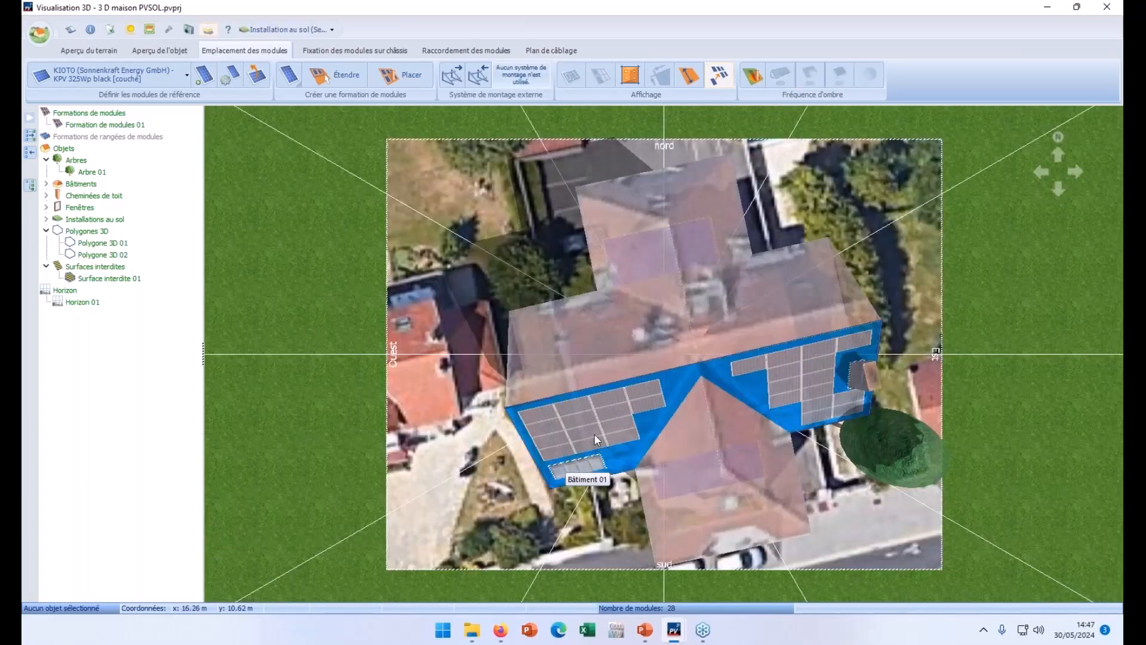
{"action": "right_click", "coordinate": [593, 434]}
{"action": "left_click", "coordinate": [619, 452]}
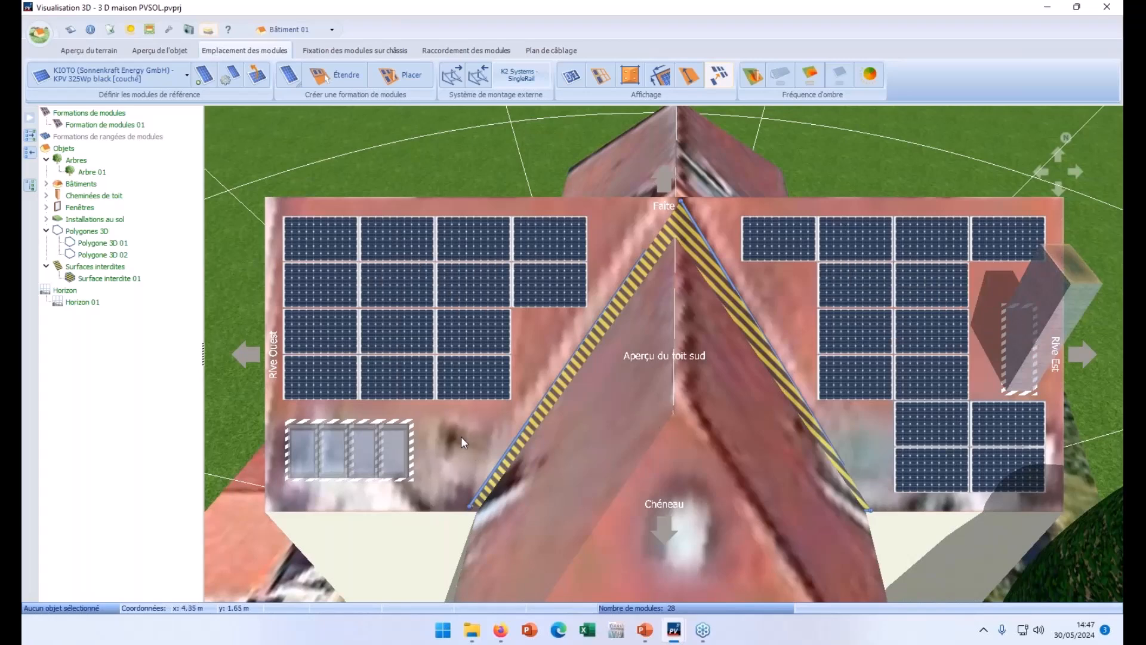
Capture a screenshot of the south roof's module layout in the screenshot manager.
{"action": "left_click", "coordinate": [190, 31]}
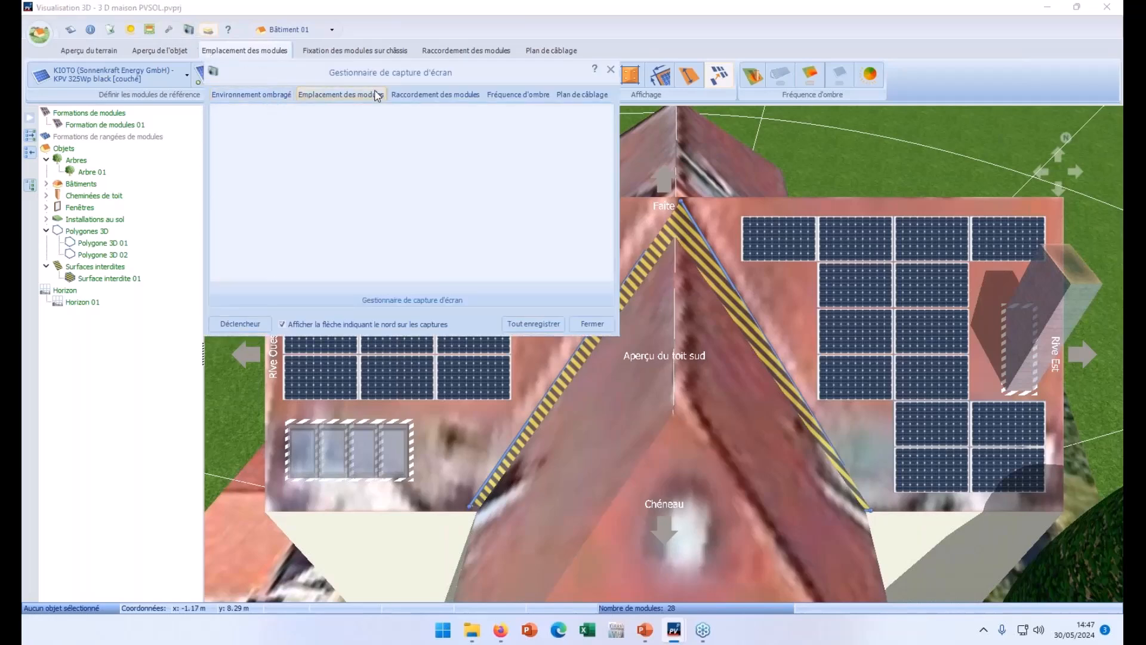
{"action": "left_click", "coordinate": [611, 69]}
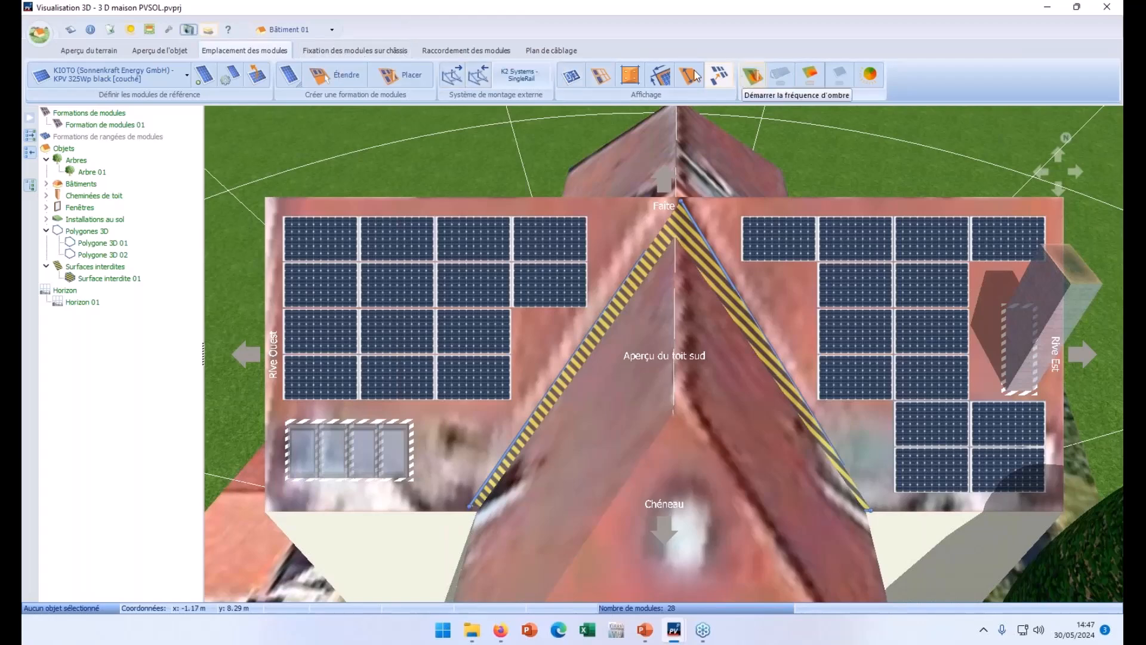
{"action": "left_click", "coordinate": [189, 30]}
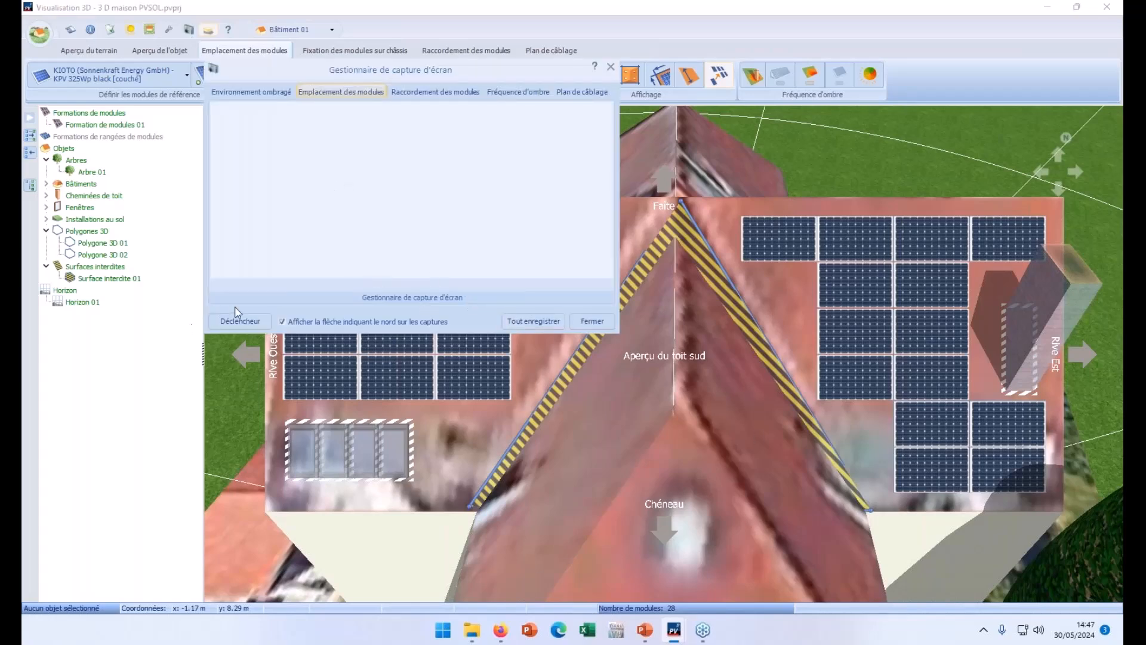
{"action": "left_click", "coordinate": [232, 321]}
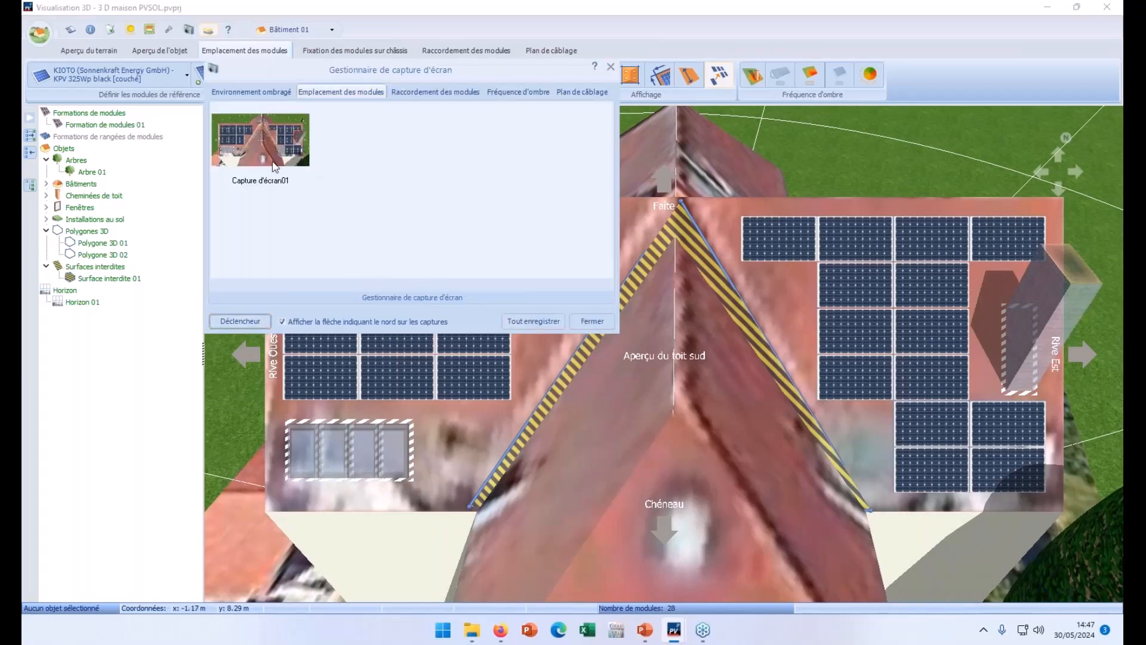
{"action": "left_click", "coordinate": [611, 66]}
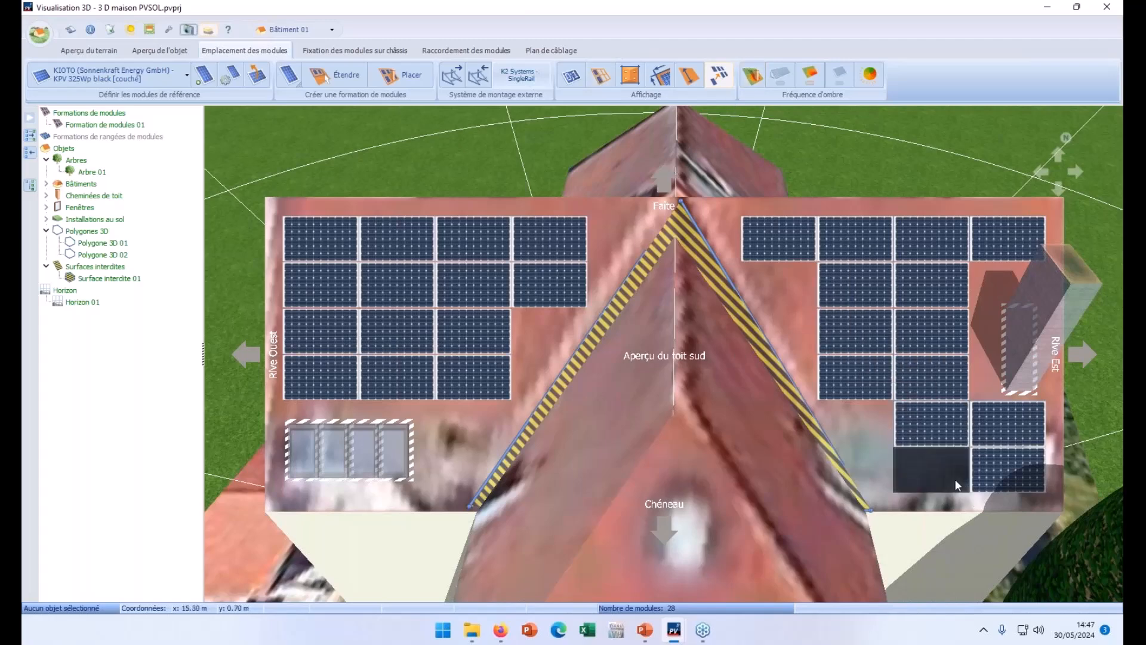
Recalculate the south roof's shade frequency and capture a screenshot of the shading results.
{"action": "left_click", "coordinate": [748, 77]}
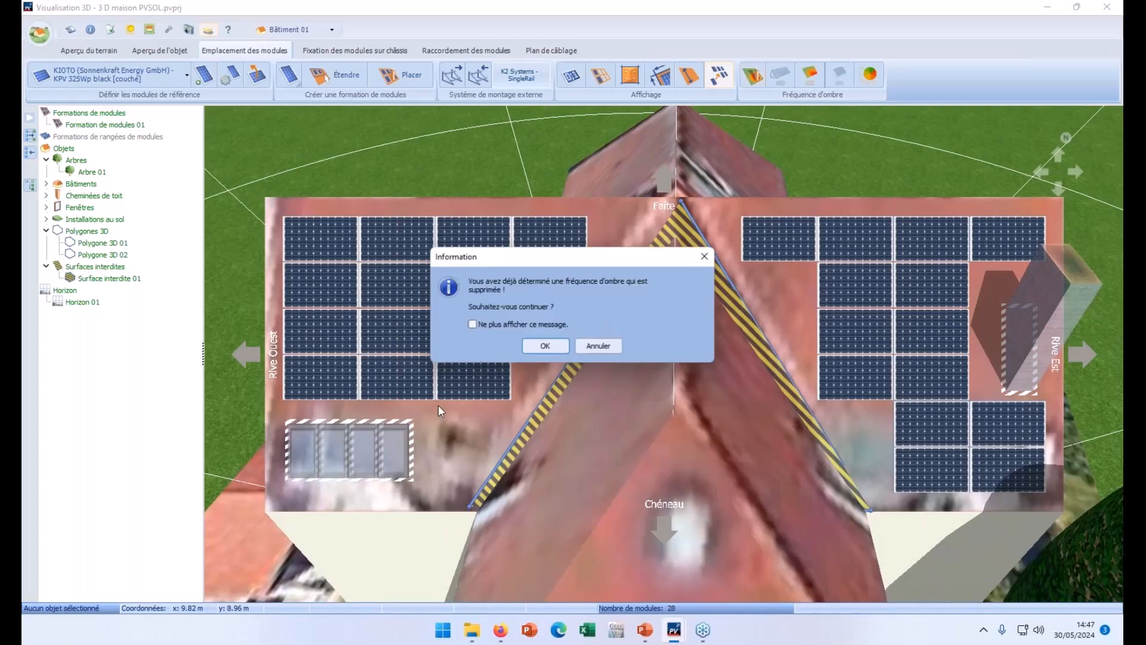
{"action": "left_click", "coordinate": [546, 346]}
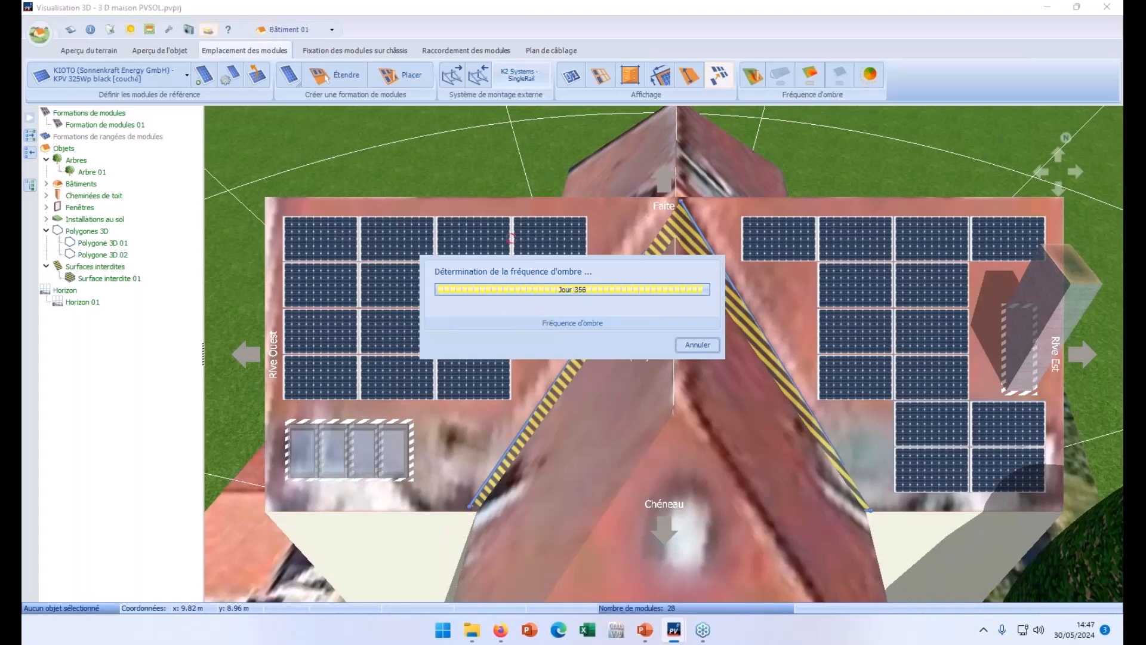
{"action": "left_click", "coordinate": [188, 31]}
{"action": "left_click", "coordinate": [245, 345]}
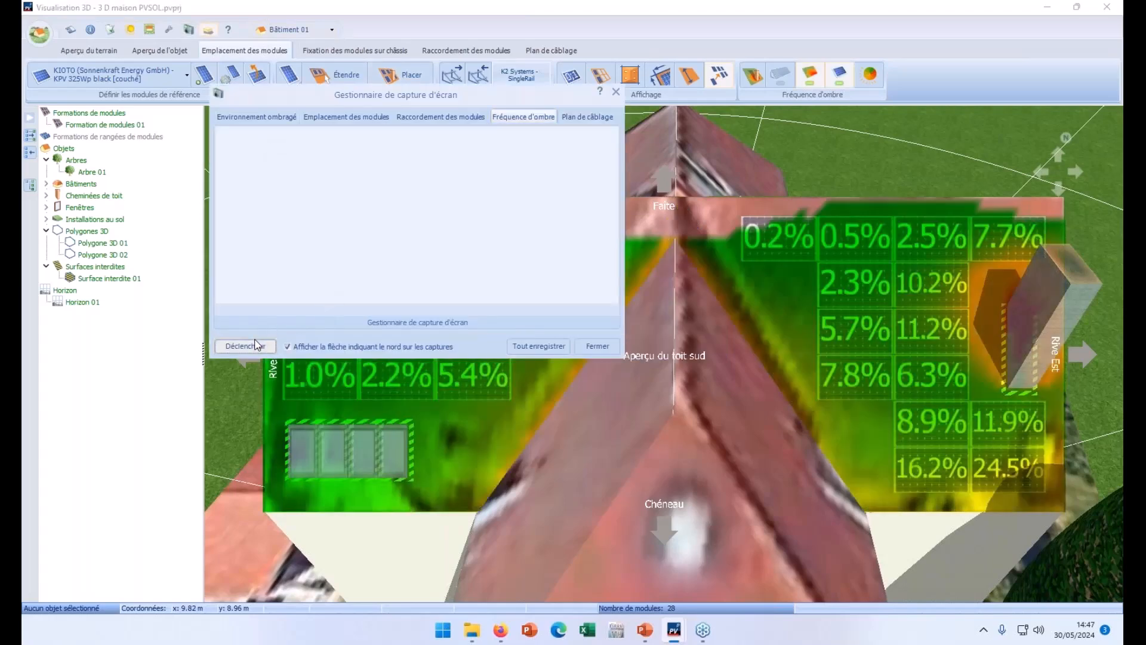
{"action": "left_click", "coordinate": [598, 346]}
In the module connection of Installation 1, set the string orientation to Horizontal and the starting point to "A droite en haut".
{"action": "left_click", "coordinate": [461, 51]}
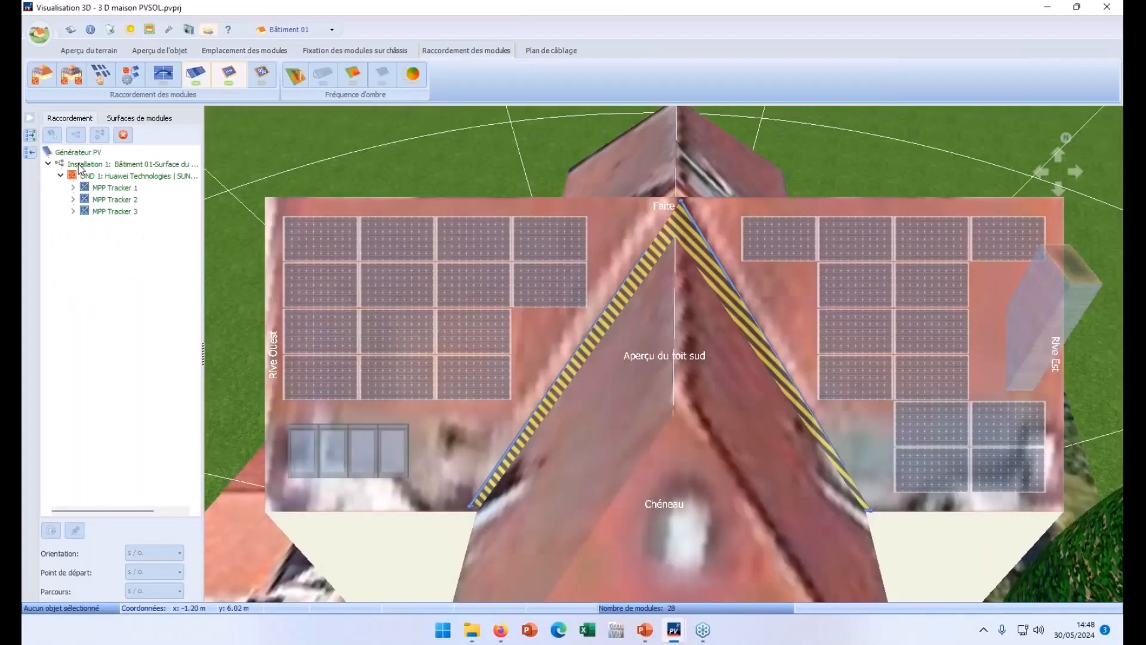
{"action": "left_click", "coordinate": [79, 165]}
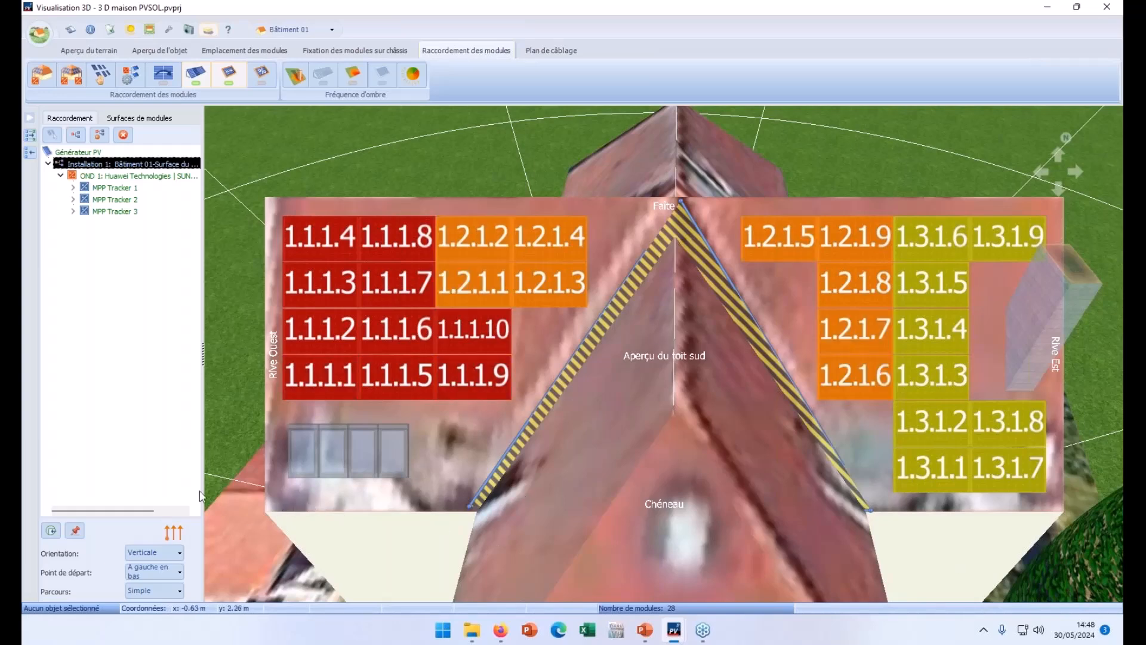
{"action": "left_click", "coordinate": [150, 552]}
{"action": "left_click", "coordinate": [162, 569]}
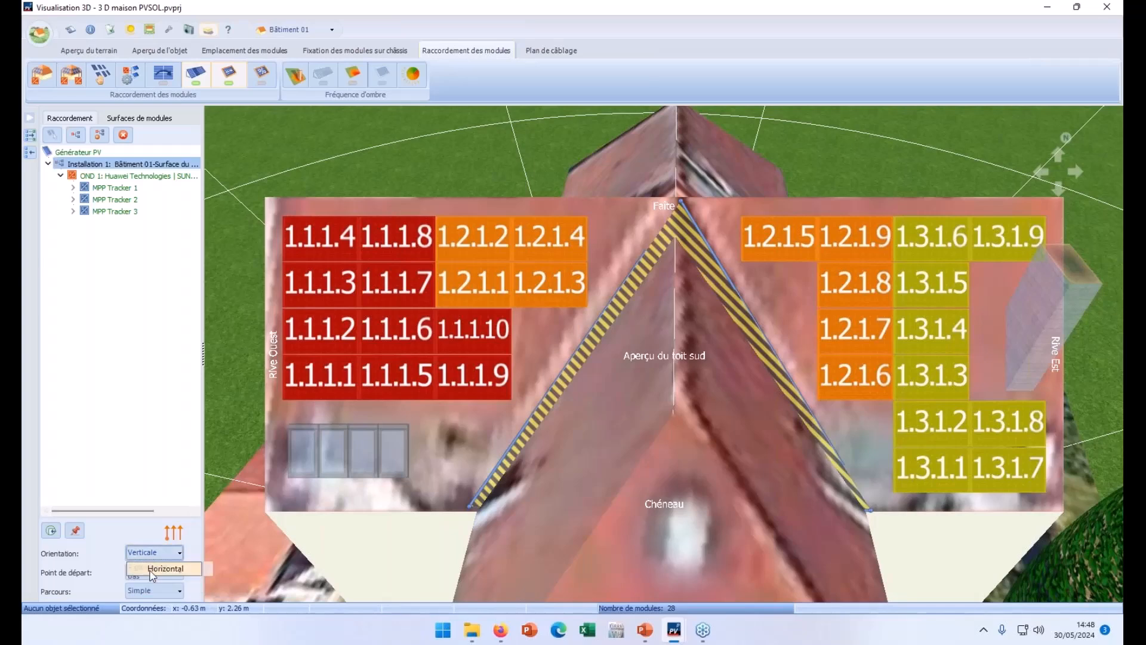
{"action": "left_click", "coordinate": [550, 330]}
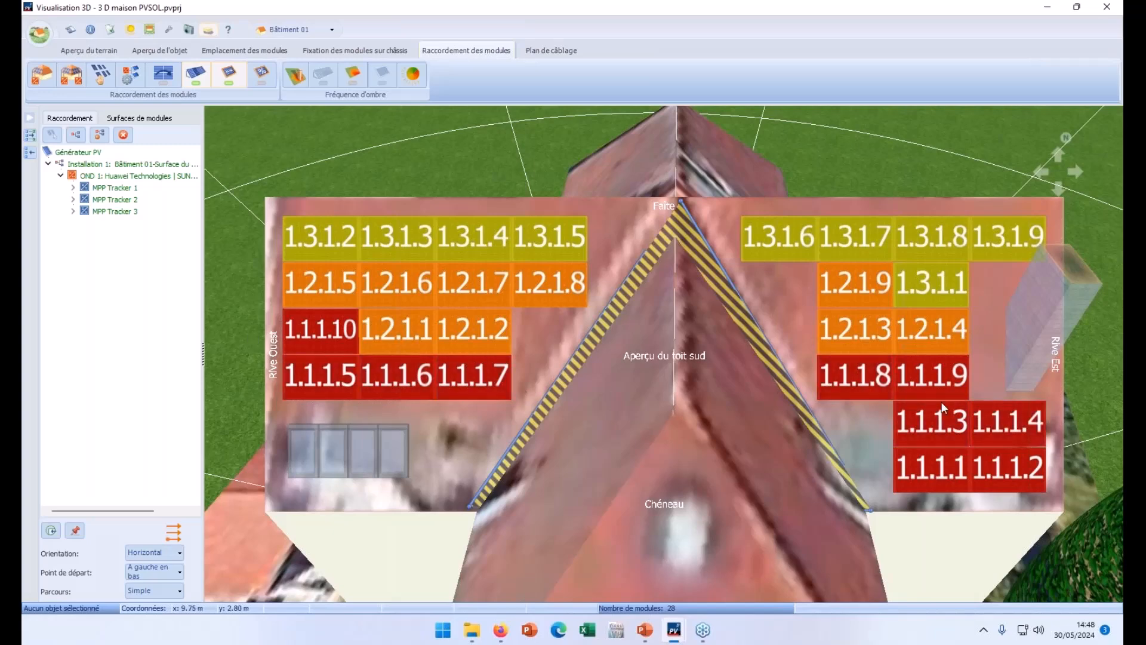
{"action": "left_click", "coordinate": [141, 571]}
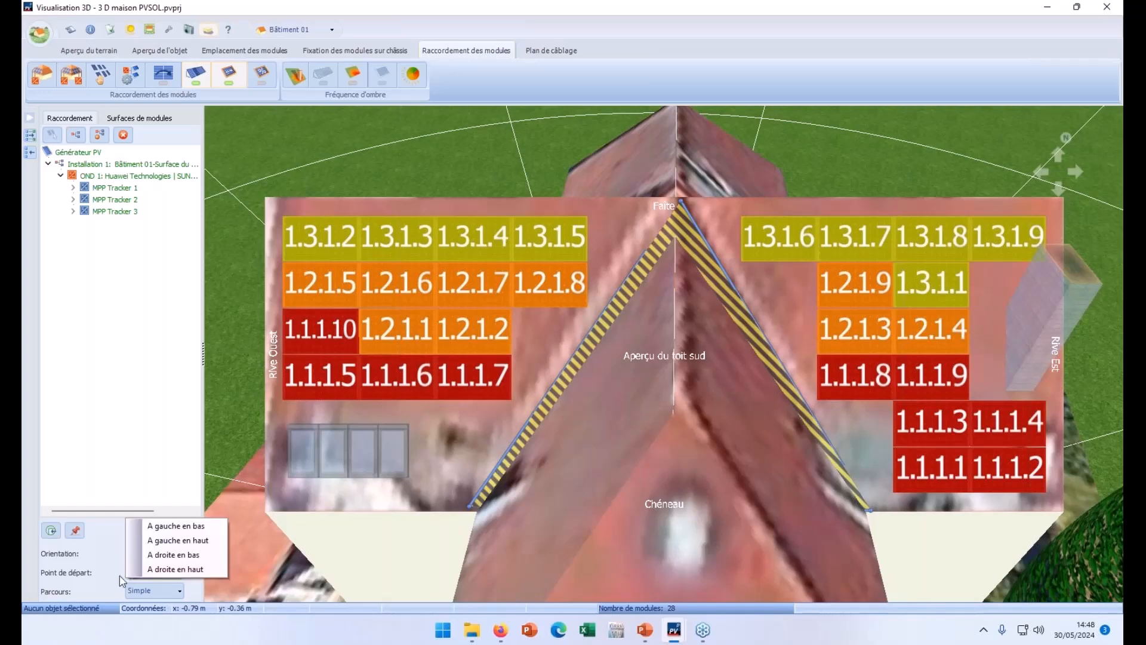
{"action": "left_click", "coordinate": [173, 569]}
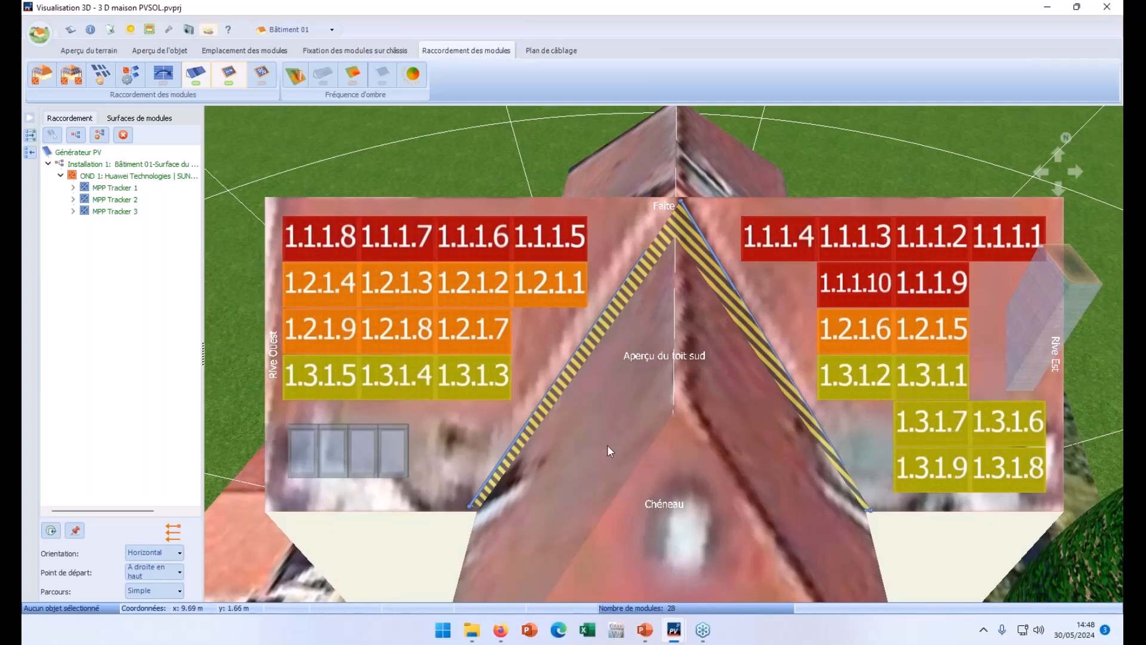
Set the string path to Lacet and swap the order of the string 1.1.1 modules beside the roof's east edge.
{"action": "left_click", "coordinate": [146, 591]}
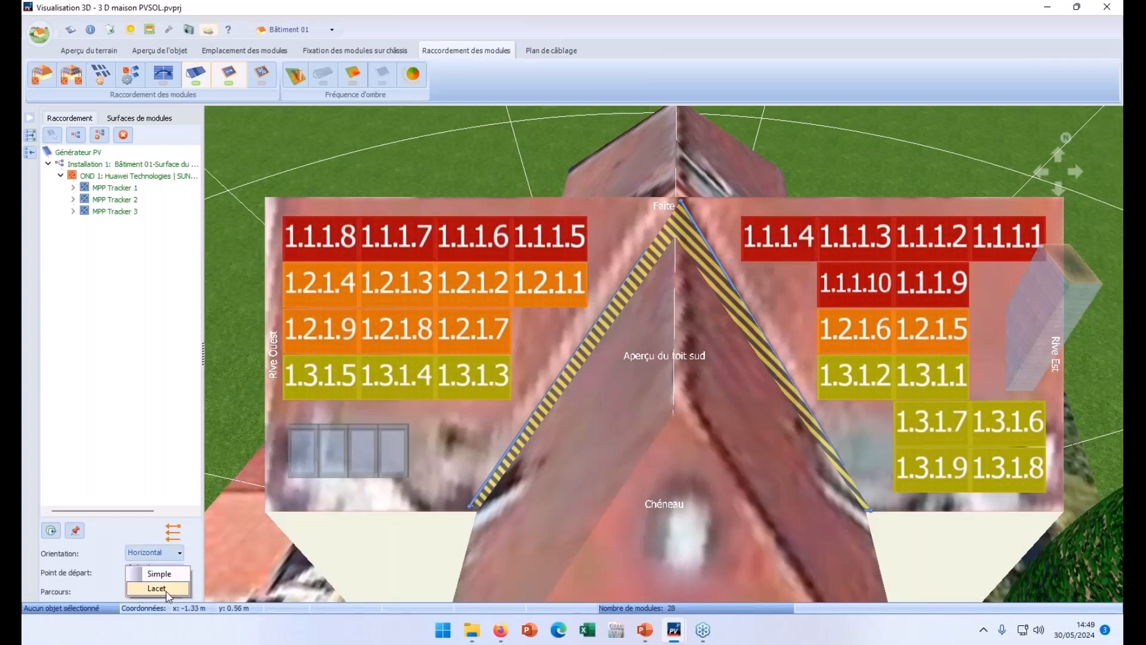
{"action": "left_click", "coordinate": [166, 591]}
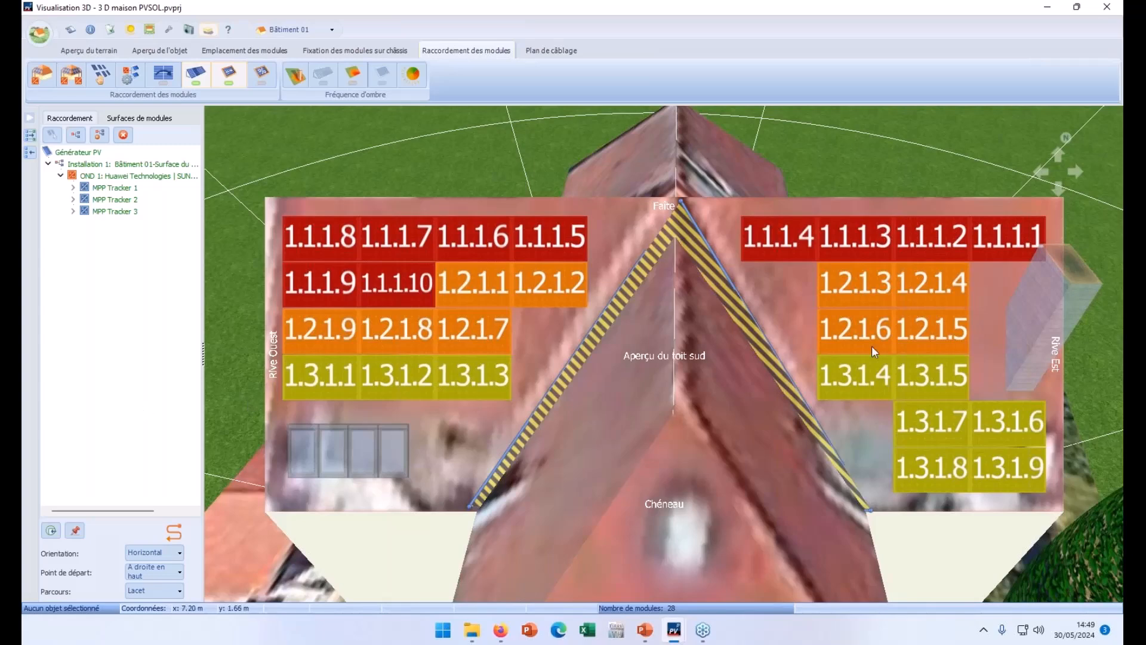
{"action": "mouse_move", "coordinate": [1005, 247]}
{"action": "left_mouse_down"}
{"action": "mouse_move", "coordinate": [847, 234]}
{"action": "mouse_move", "coordinate": [863, 250]}
{"action": "mouse_move", "coordinate": [782, 242]}
{"action": "mouse_move", "coordinate": [1003, 242]}
{"action": "left_mouse_up"}
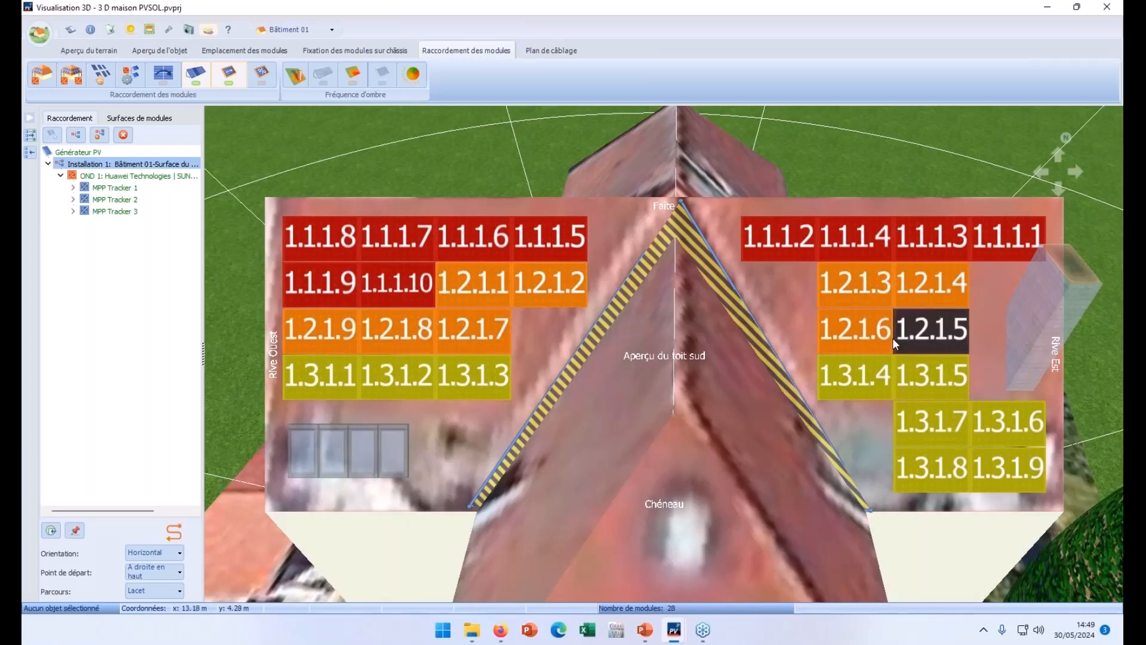
View the south roof's wiring plan and check the wiring plan category of the screenshot manager.
{"action": "left_click", "coordinate": [543, 50]}
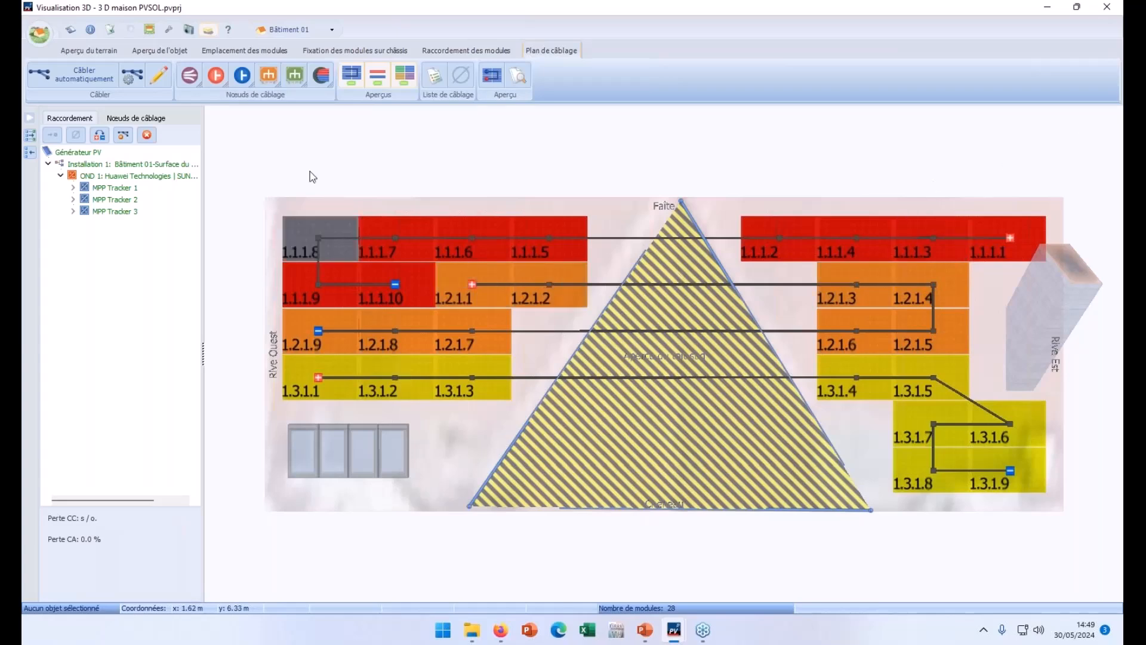
{"action": "left_click", "coordinate": [189, 29]}
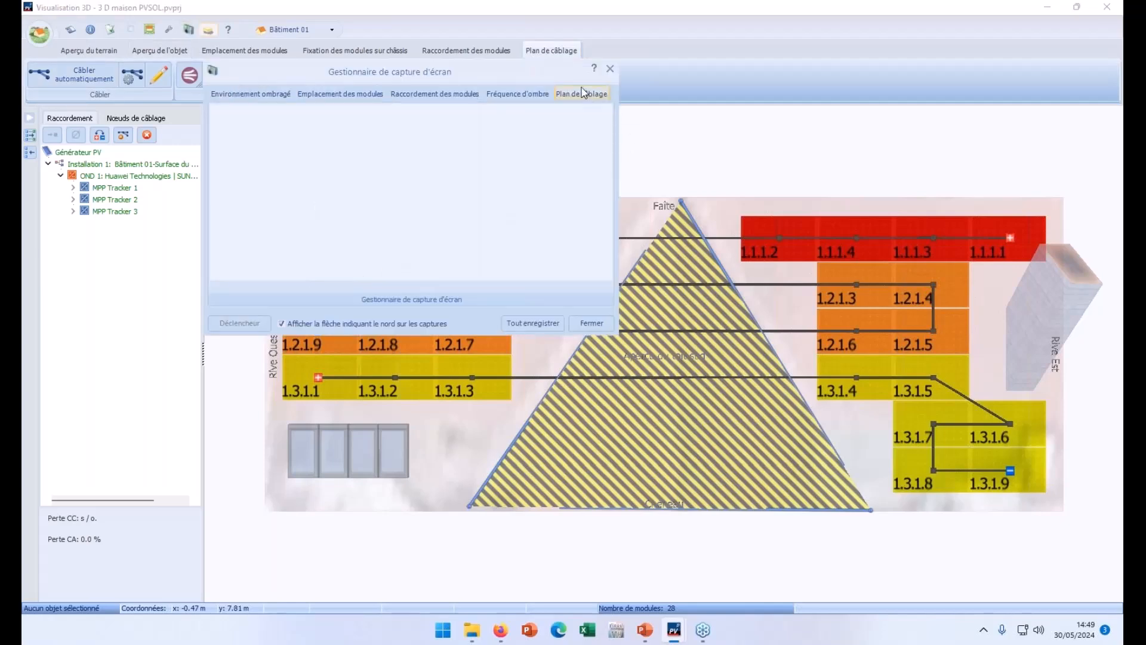
{"action": "left_click", "coordinate": [610, 69]}
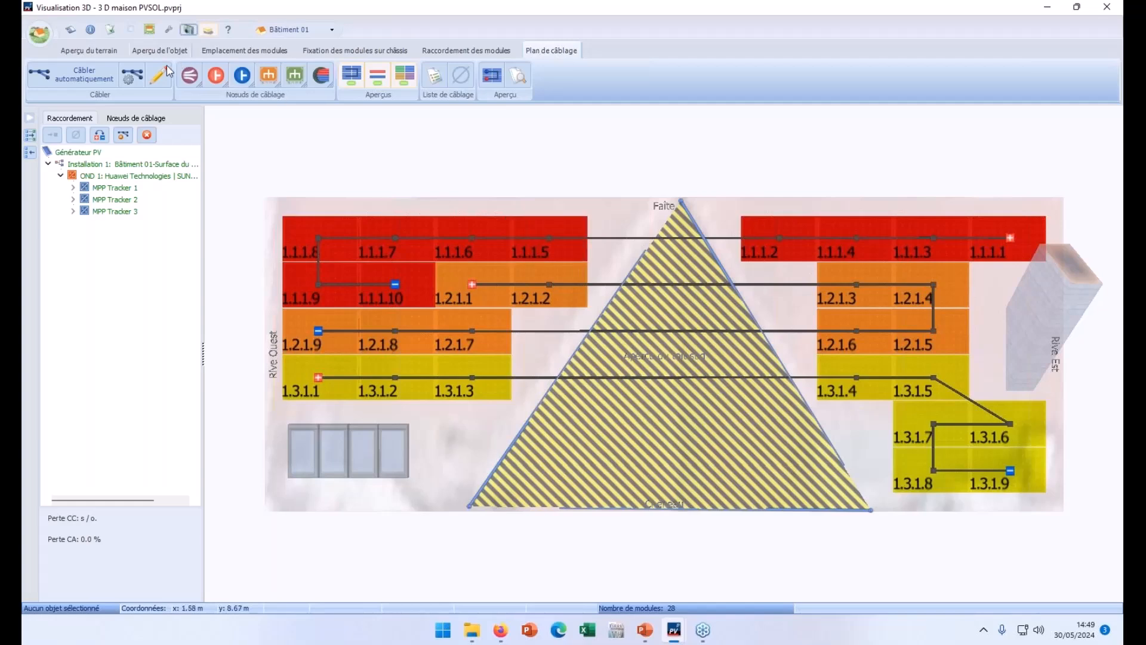
Exit the 3D visualization, transferring its data into PV*SOL, and run the project simulation.
{"action": "left_click", "coordinate": [41, 34]}
{"action": "left_click", "coordinate": [63, 197]}
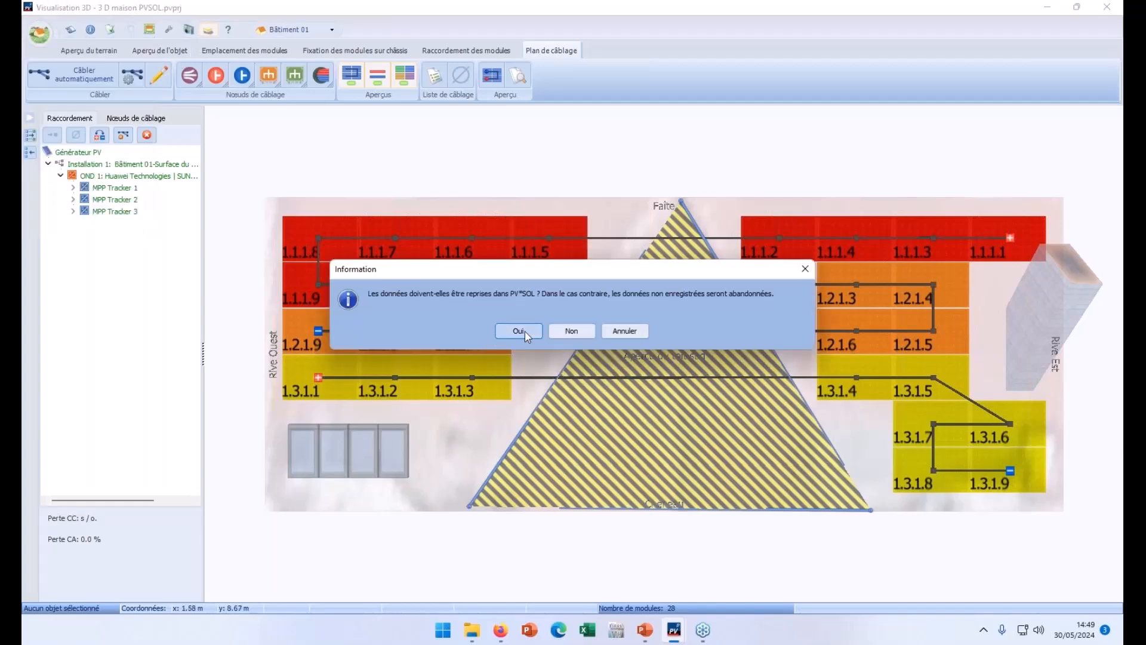
{"action": "left_click", "coordinate": [518, 331]}
{"action": "left_click", "coordinate": [669, 359]}
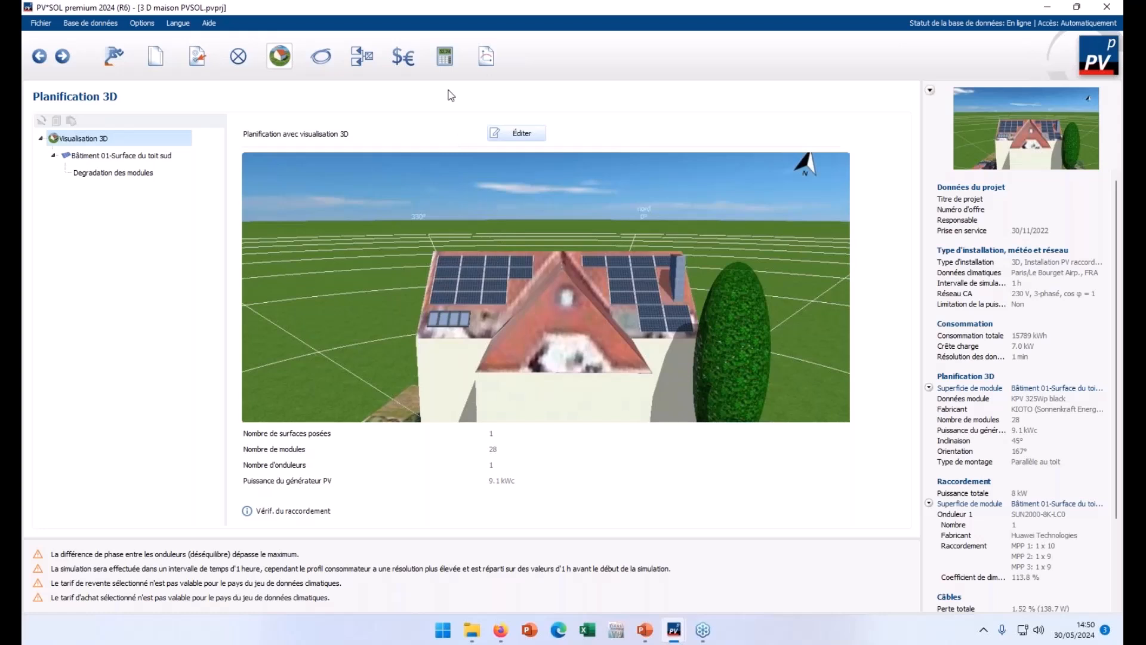
{"action": "left_click", "coordinate": [446, 67]}
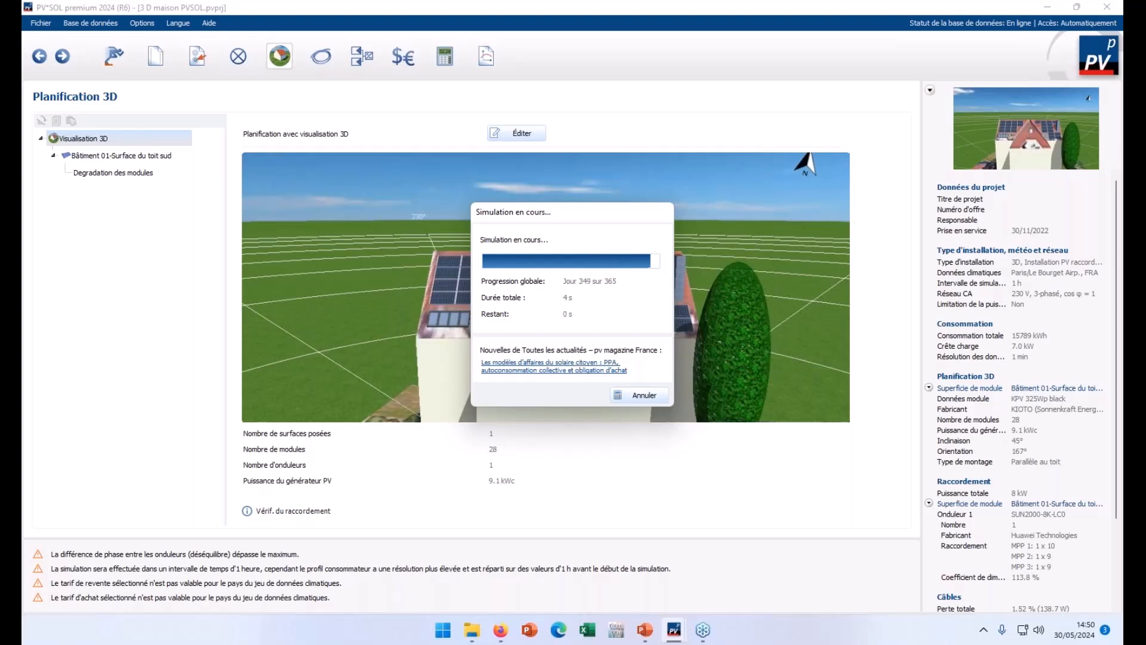
Generate the project presentation and examine its 3D planning screenshots, parts list, string plan and dimension plan.
{"action": "left_click", "coordinate": [487, 57]}
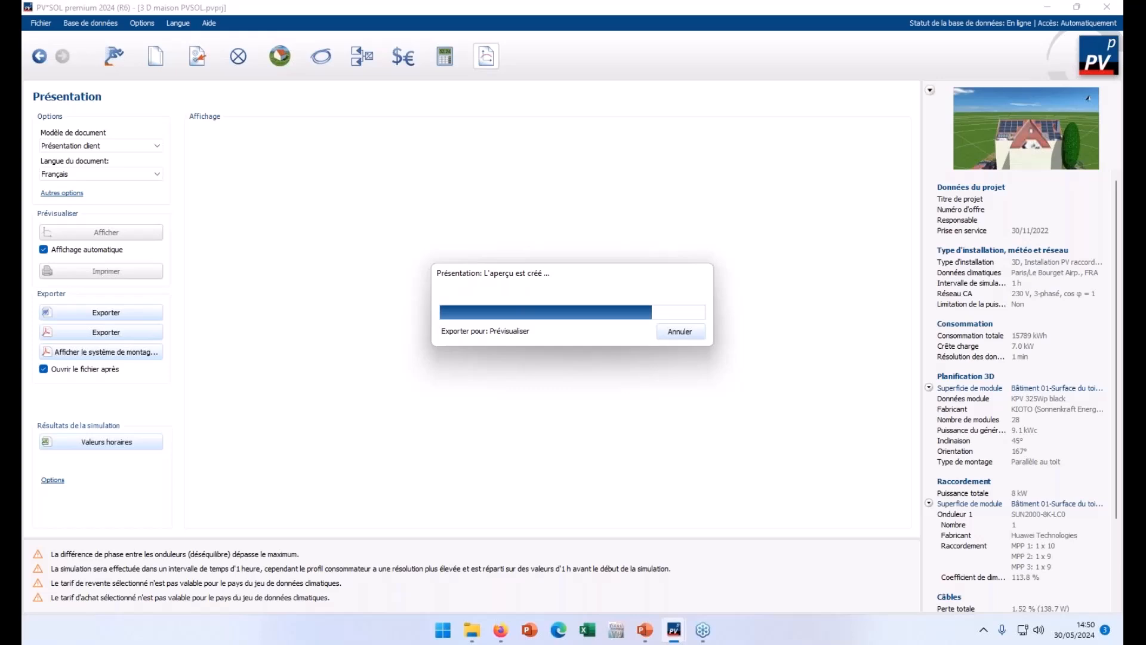
{"action": "scroll", "coordinate": [488, 273], "scroll_direction": "down", "scroll_amount": 15}
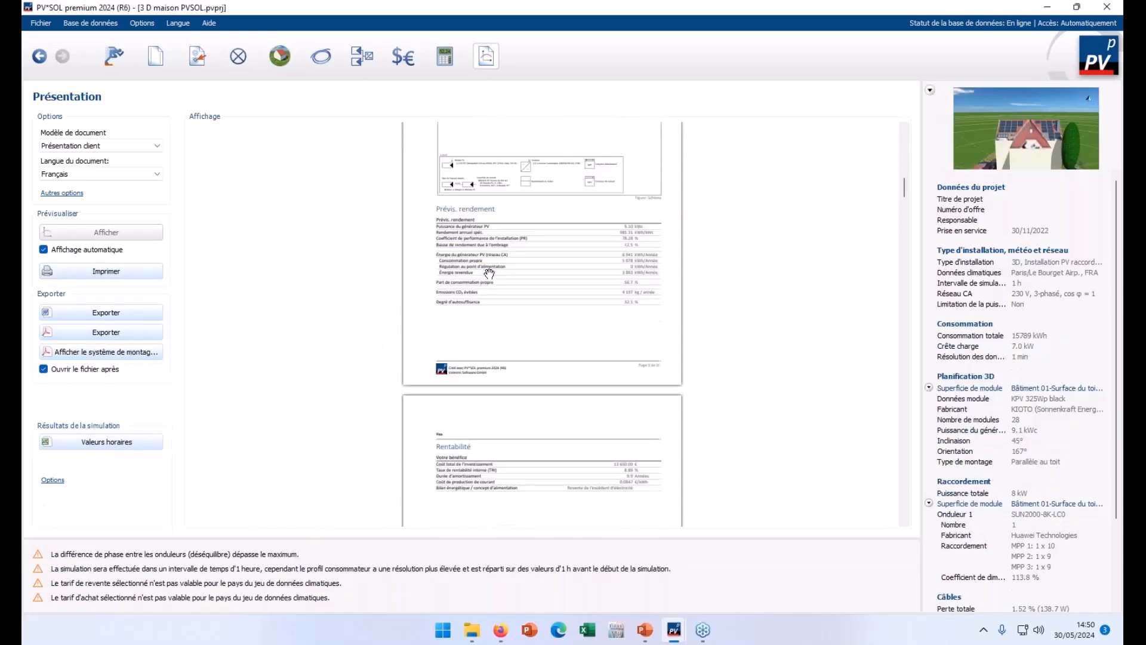
{"action": "scroll", "coordinate": [488, 274], "scroll_direction": "down", "scroll_amount": 20}
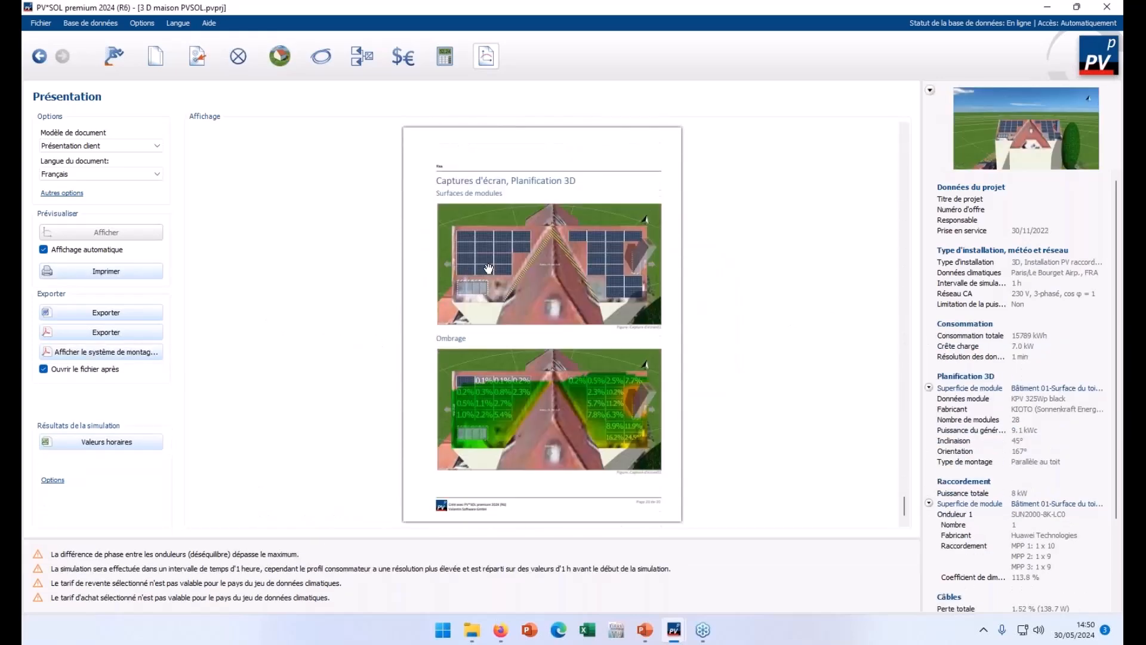
{"action": "scroll", "coordinate": [513, 370], "scroll_direction": "up", "scroll_amount": 3}
{"action": "scroll", "coordinate": [501, 355], "scroll_direction": "down", "scroll_amount": 3}
{"action": "scroll", "coordinate": [507, 316], "scroll_direction": "up", "scroll_amount": 5}
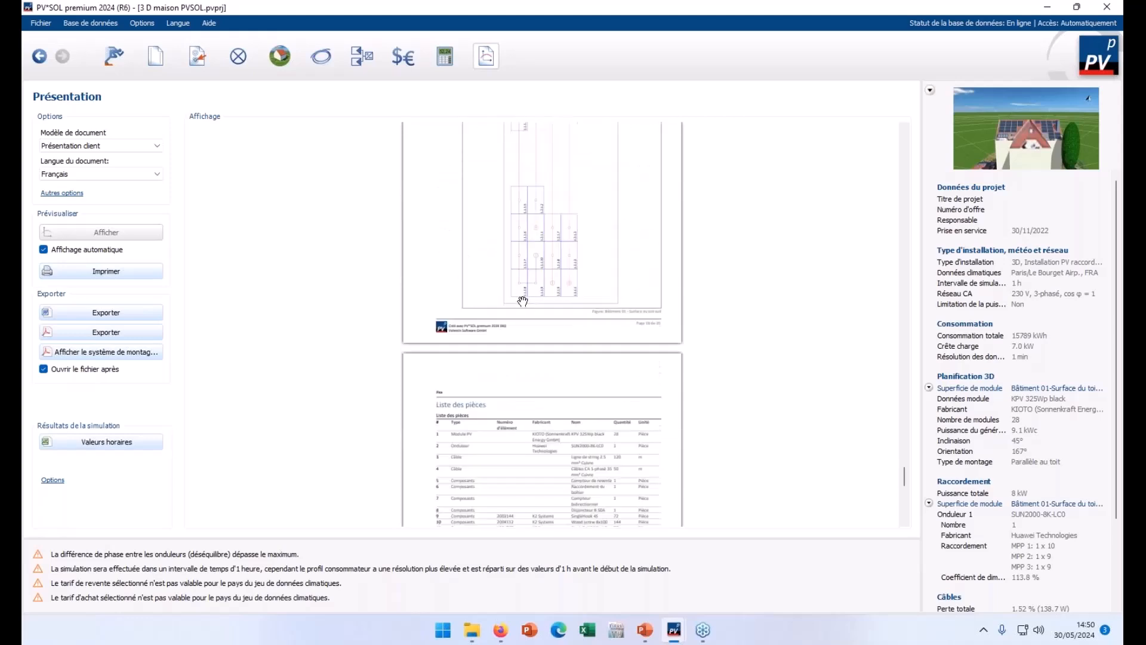
{"action": "scroll", "coordinate": [526, 312], "scroll_direction": "down", "scroll_amount": 5}
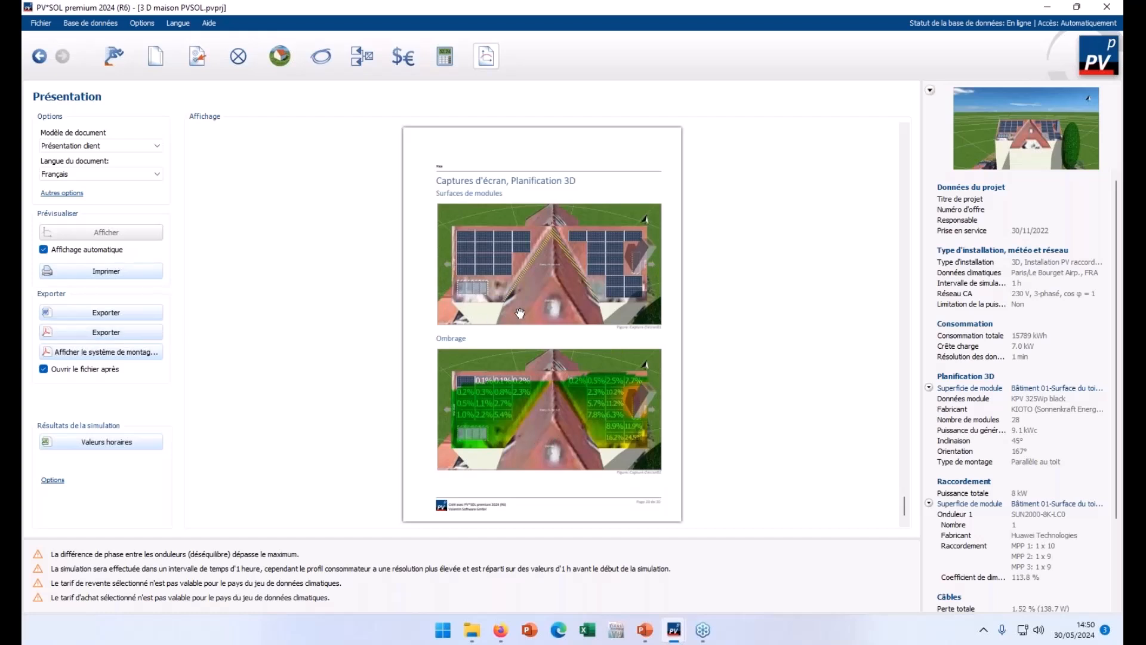
{"action": "scroll", "coordinate": [528, 305], "scroll_direction": "up", "scroll_amount": 5}
{"action": "scroll", "coordinate": [530, 303], "scroll_direction": "up", "scroll_amount": 5}
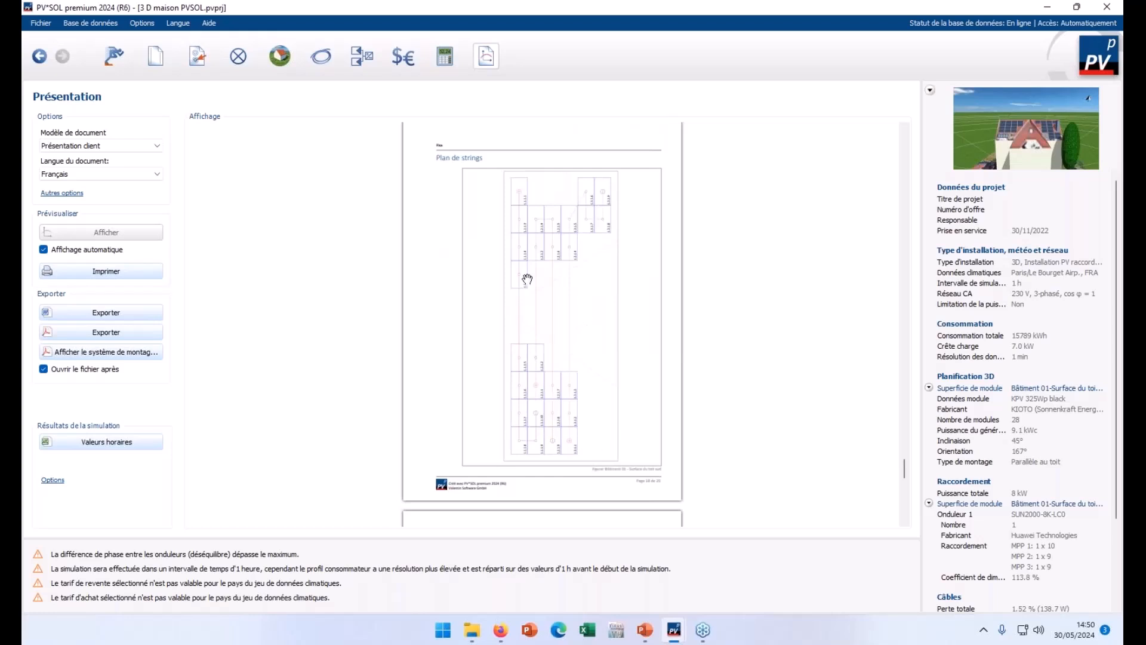
{"action": "scroll", "coordinate": [518, 219], "scroll_direction": "down", "scroll_amount": 5}
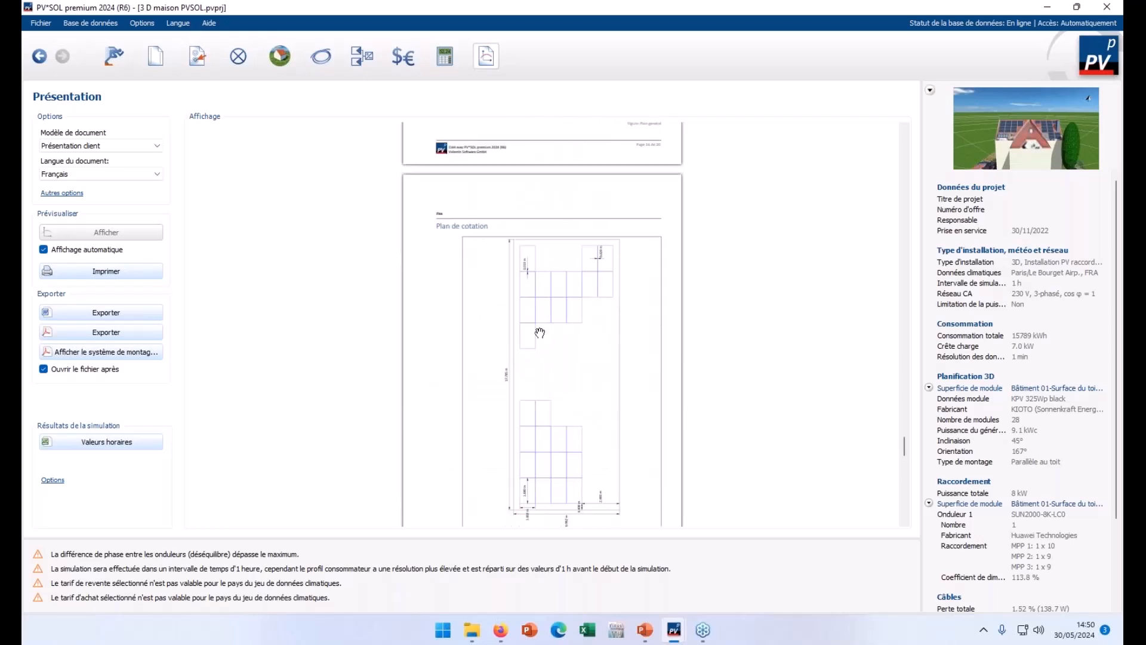
{"action": "scroll", "coordinate": [554, 398], "scroll_direction": "up", "scroll_amount": 5}
{"action": "scroll", "coordinate": [554, 398], "scroll_direction": "up", "scroll_amount": 12}
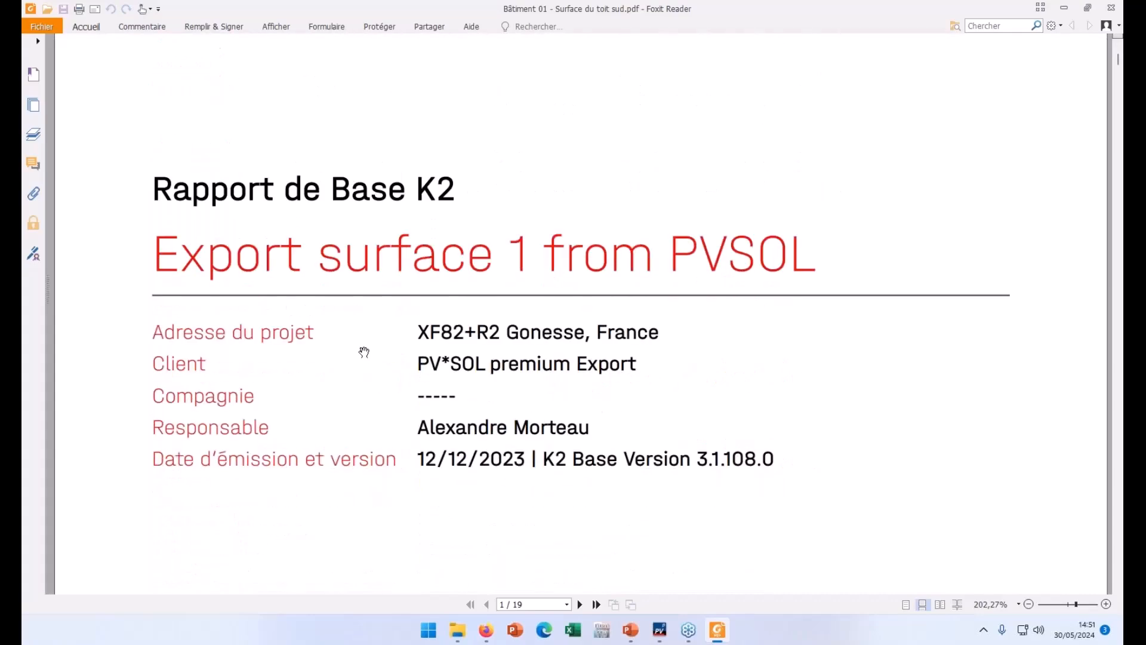
Examine the K2 Base mounting report for the south roof, including rail cuts, fixing distances, module field plan and load results.
{"action": "scroll", "coordinate": [364, 352], "scroll_direction": "down", "scroll_amount": 4, "text": "ctrl"}
{"action": "scroll", "coordinate": [364, 352], "scroll_direction": "down", "scroll_amount": 10}
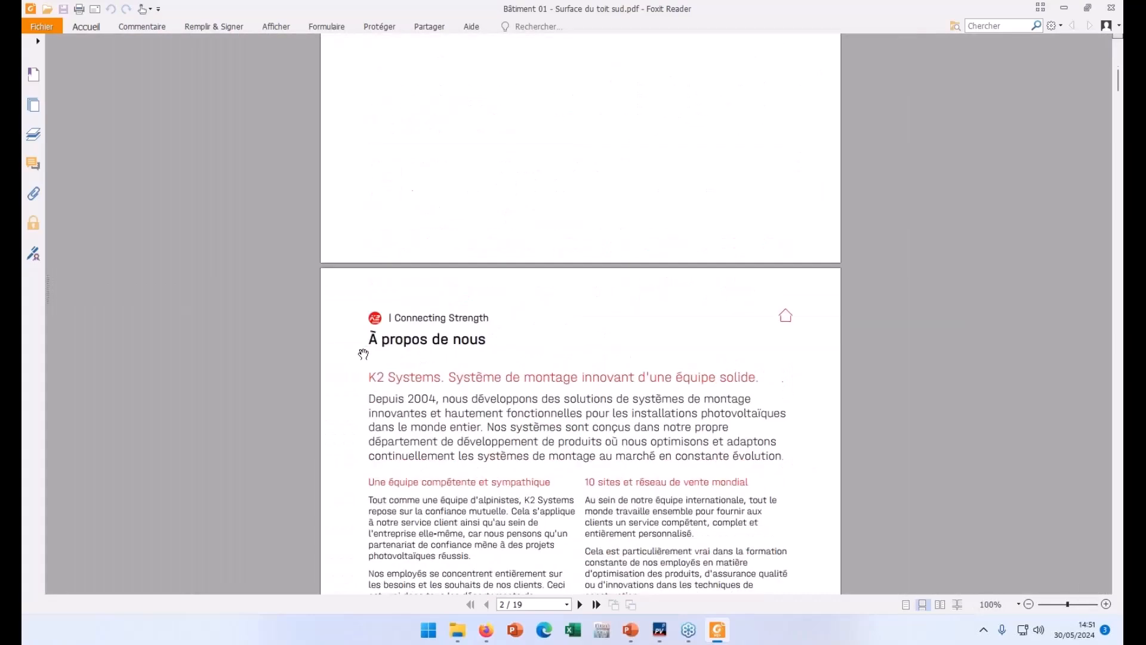
{"action": "scroll", "coordinate": [363, 353], "scroll_direction": "down", "scroll_amount": 20}
{"action": "scroll", "coordinate": [364, 352], "scroll_direction": "up", "scroll_amount": 7}
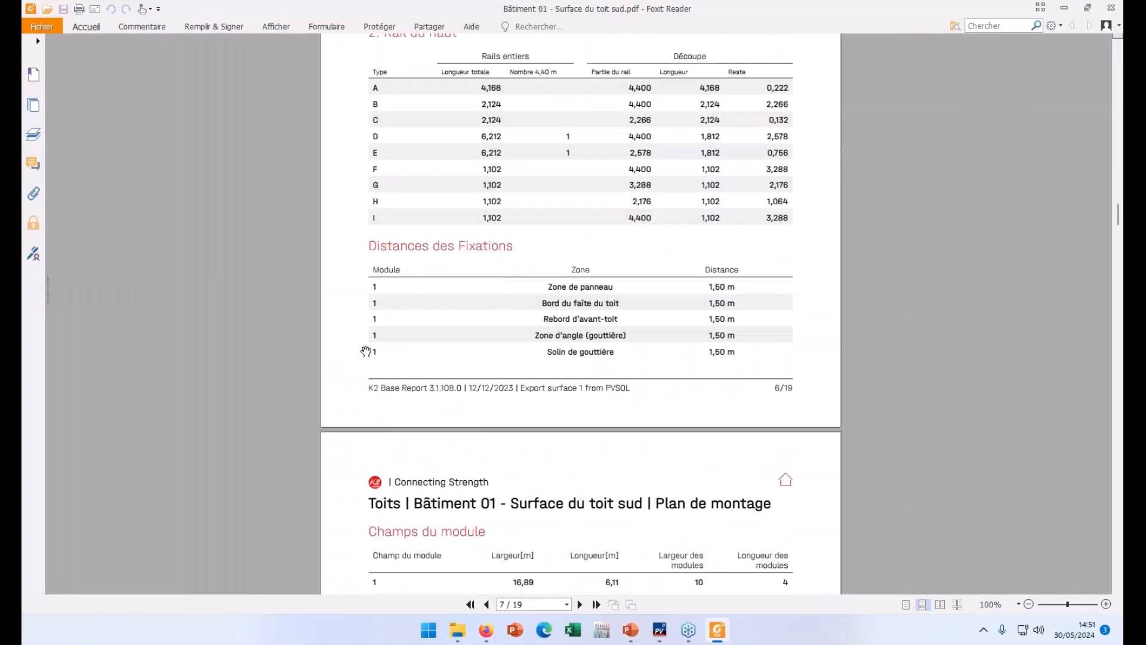
{"action": "scroll", "coordinate": [366, 352], "scroll_direction": "up", "scroll_amount": 10}
{"action": "scroll", "coordinate": [366, 351], "scroll_direction": "down", "scroll_amount": 20}
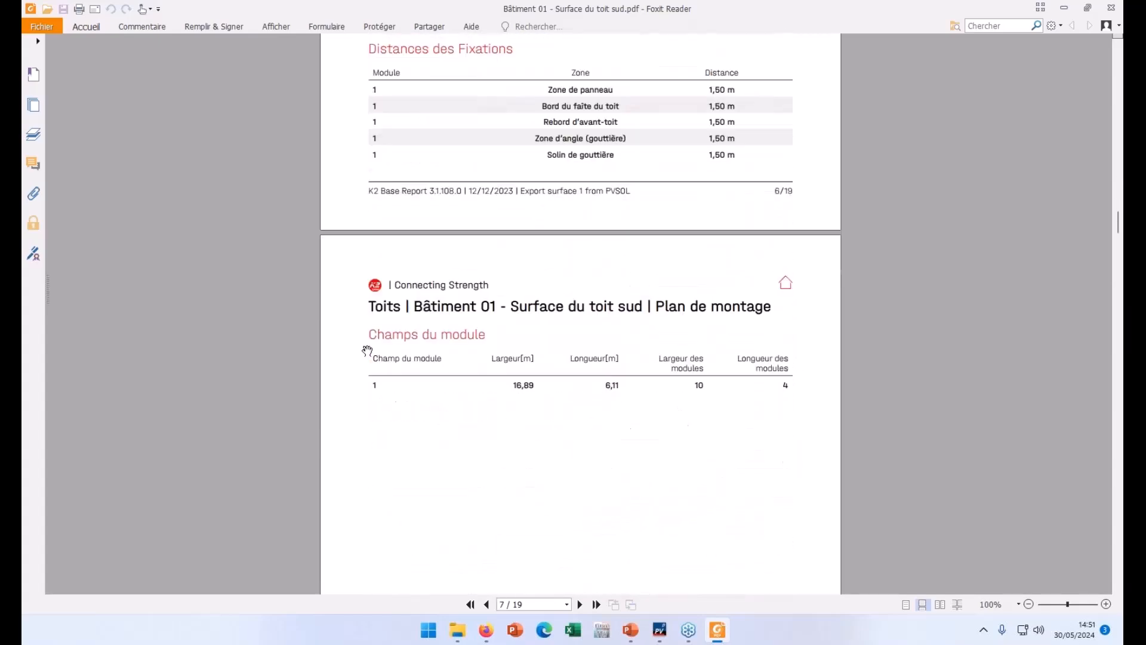
{"action": "scroll", "coordinate": [366, 351], "scroll_direction": "up", "scroll_amount": 3}
{"action": "scroll", "coordinate": [596, 158], "scroll_direction": "up", "scroll_amount": 5}
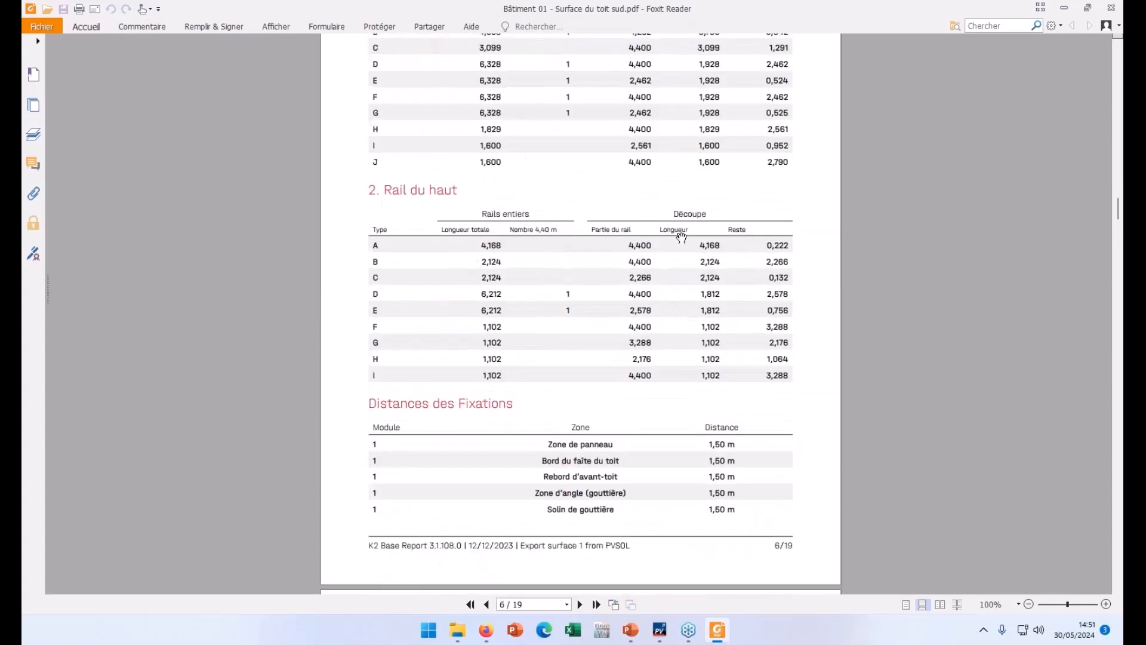
{"action": "scroll", "coordinate": [616, 331], "scroll_direction": "down", "scroll_amount": 18}
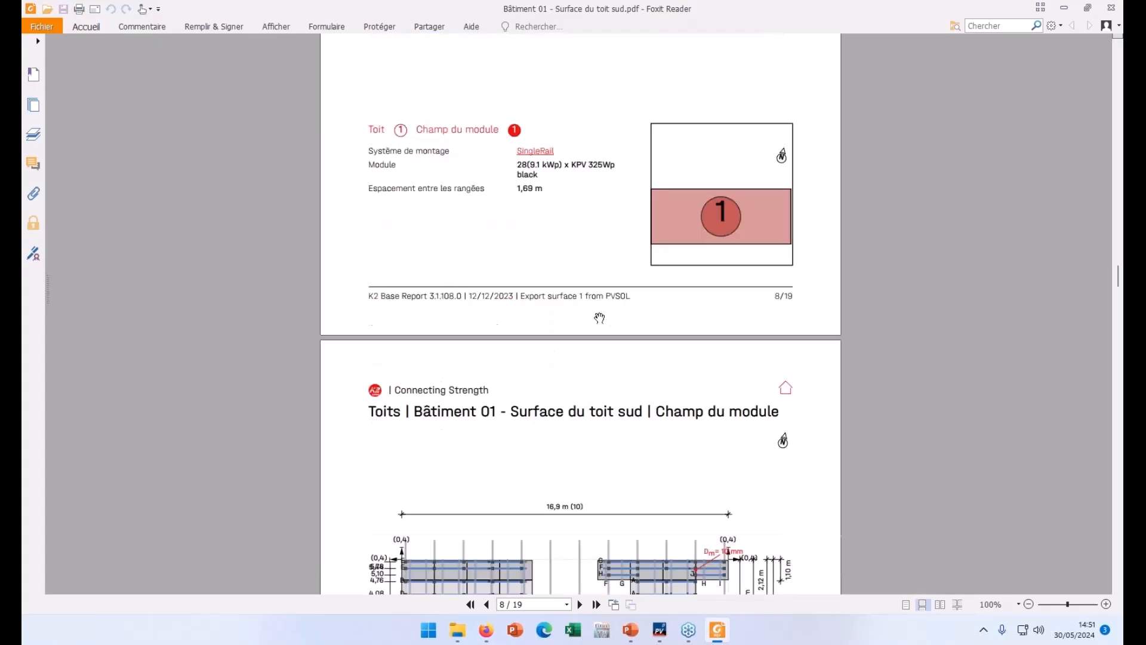
{"action": "scroll", "coordinate": [599, 318], "scroll_direction": "down", "scroll_amount": 5}
{"action": "scroll", "coordinate": [596, 307], "scroll_direction": "up", "scroll_amount": 7}
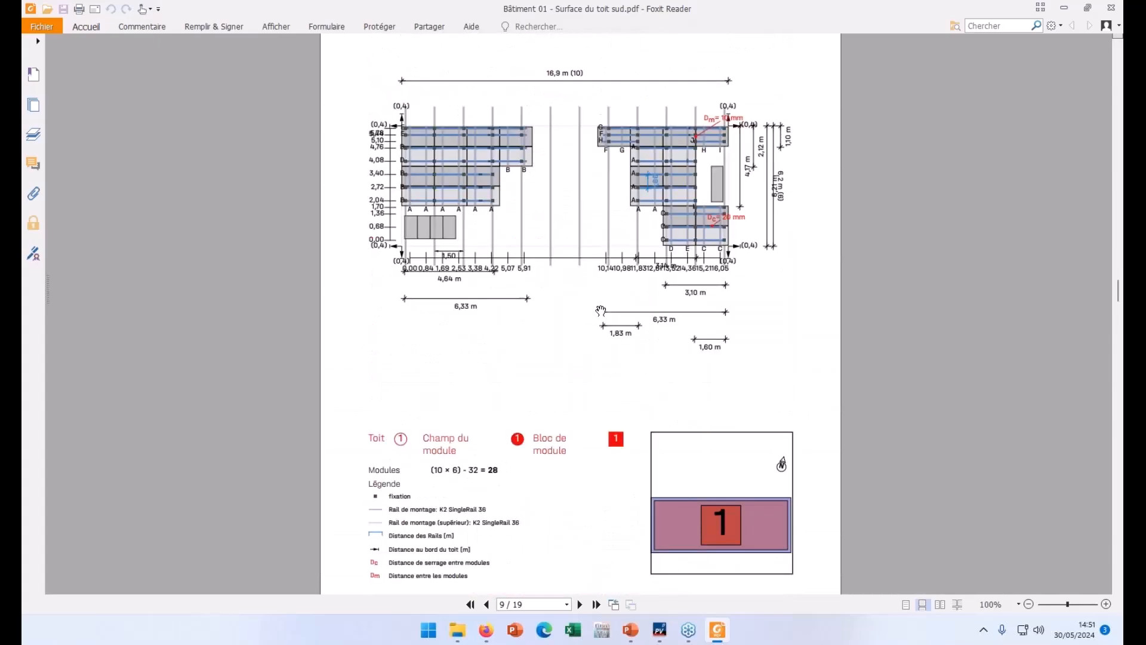
{"action": "scroll", "coordinate": [589, 332], "scroll_direction": "down", "scroll_amount": 9}
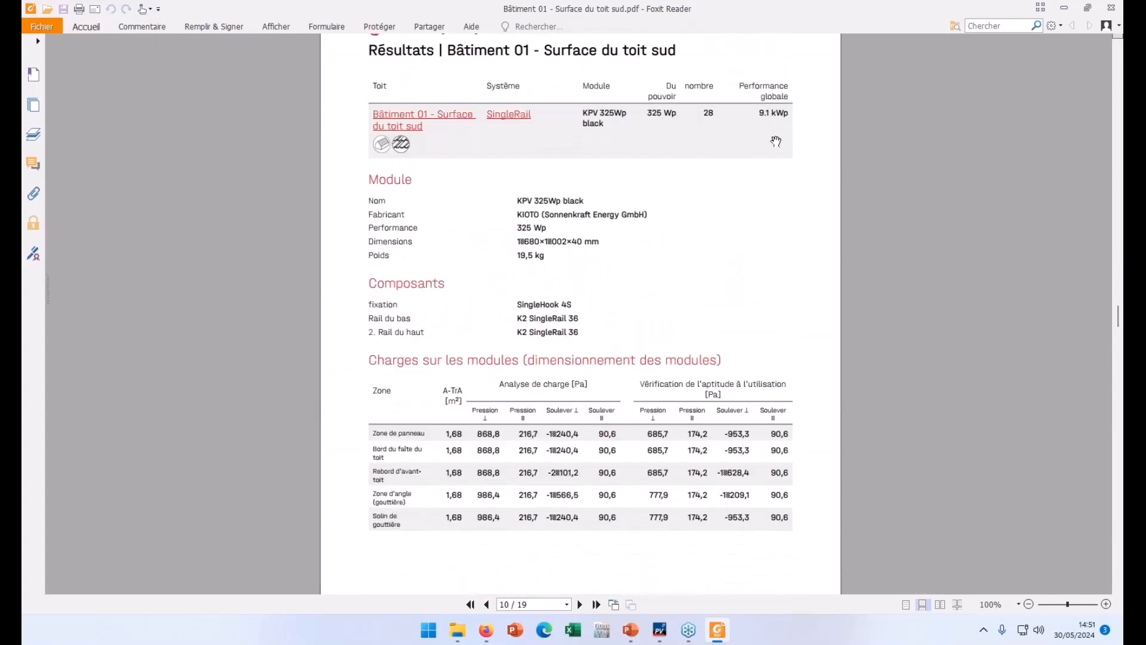
Return to the project presentation and look through its energy balance and energy flow diagram pages.
{"action": "left_click", "coordinate": [1063, 13]}
{"action": "scroll", "coordinate": [636, 357], "scroll_direction": "down", "scroll_amount": 5}
{"action": "scroll", "coordinate": [635, 357], "scroll_direction": "up", "scroll_amount": 6}
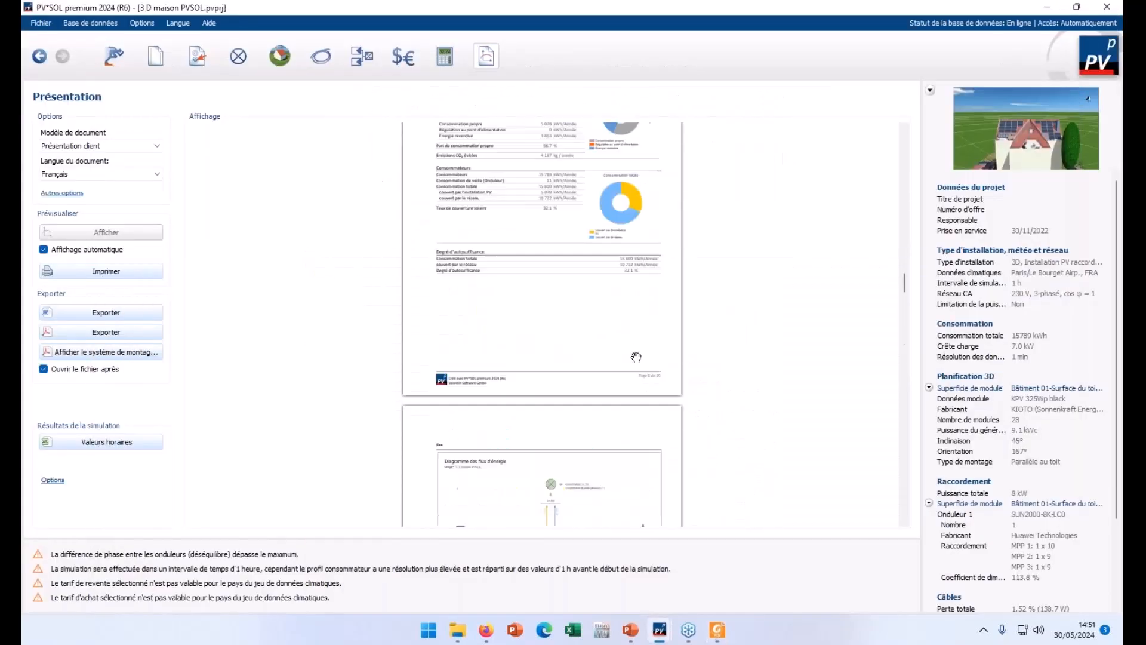